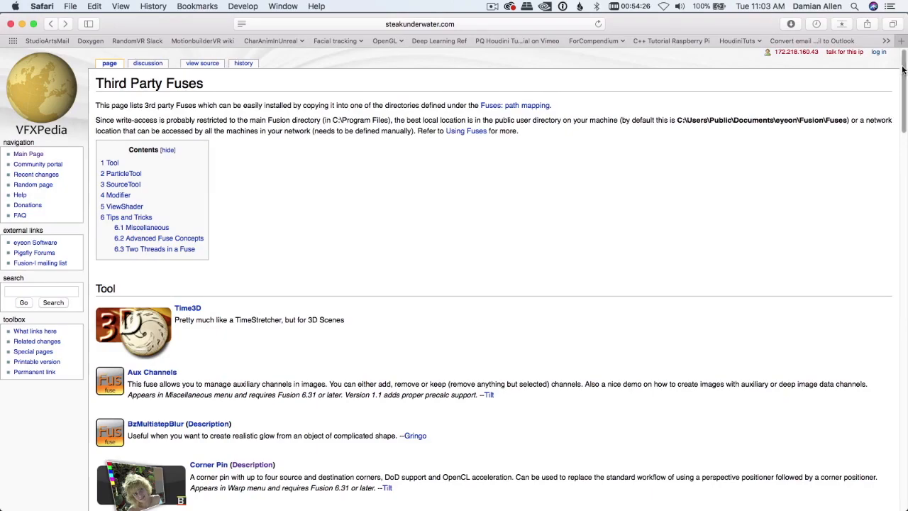
Find the Switch Fuse on the third-party Fuses page and open its description.
drag(904, 70, 864, 292)
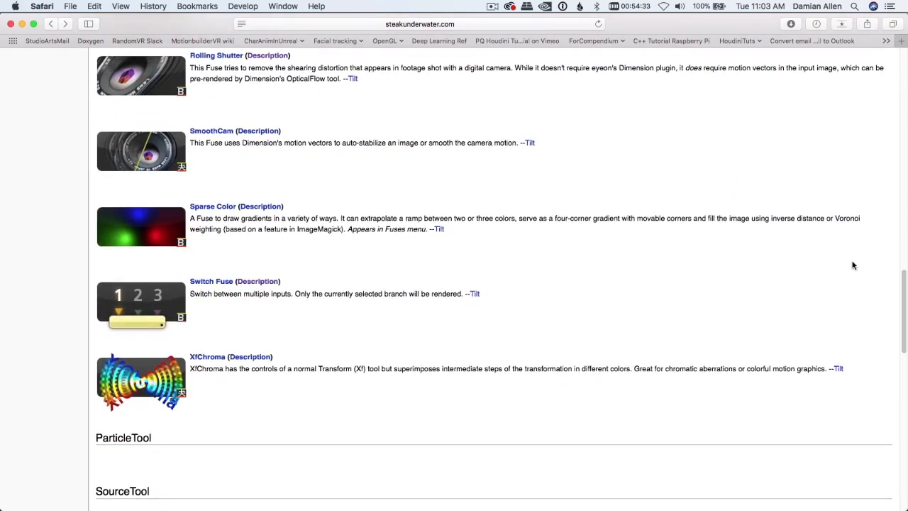
click(258, 282)
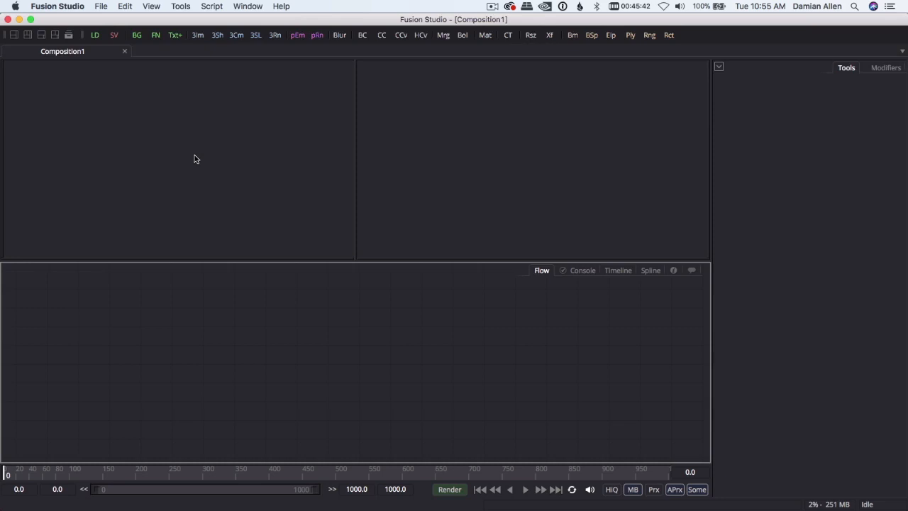
Switch to Fusion Studio, open its preferences, and create a new composition.
click(74, 7)
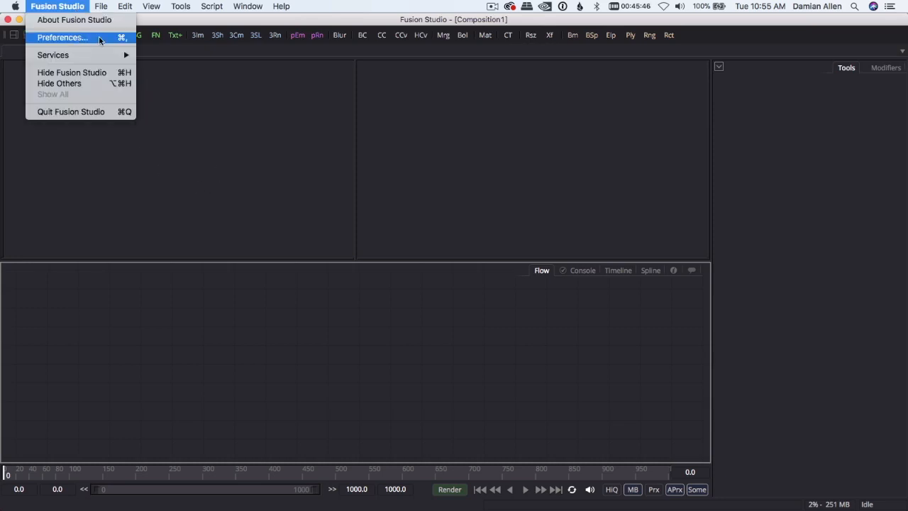
click(99, 37)
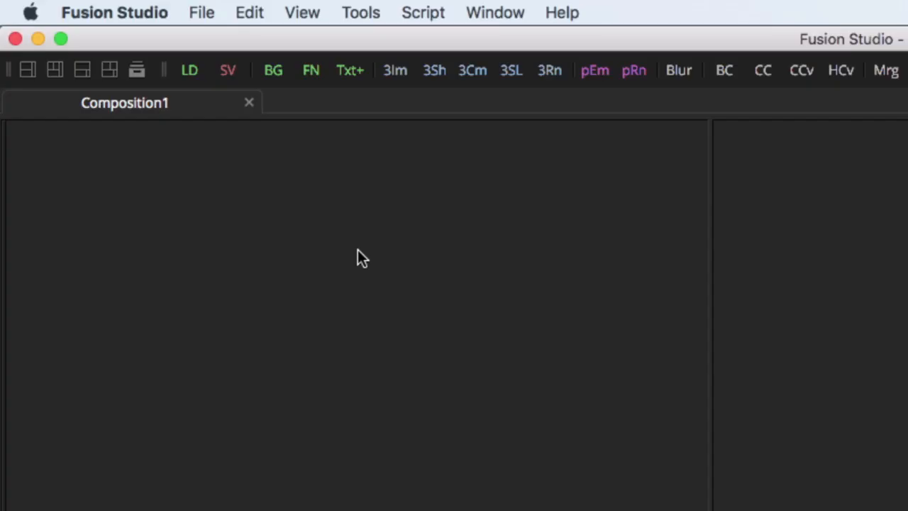
click(201, 13)
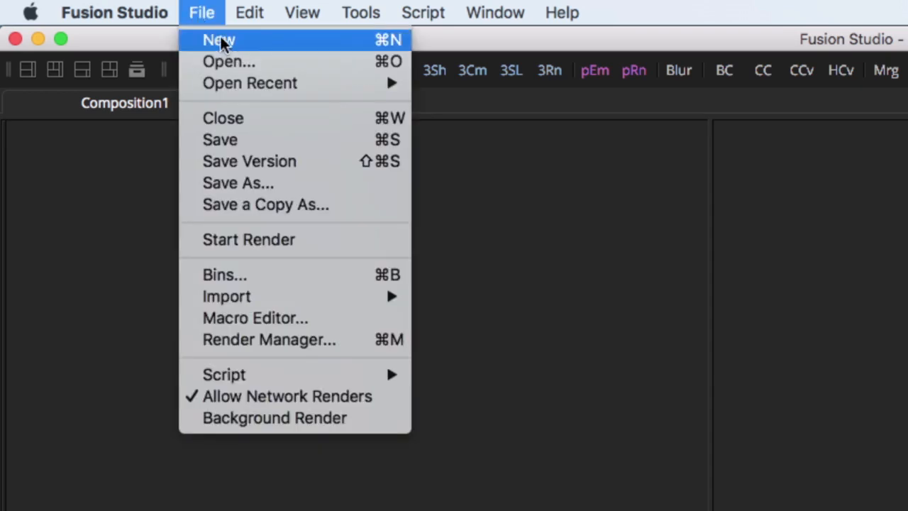
click(263, 40)
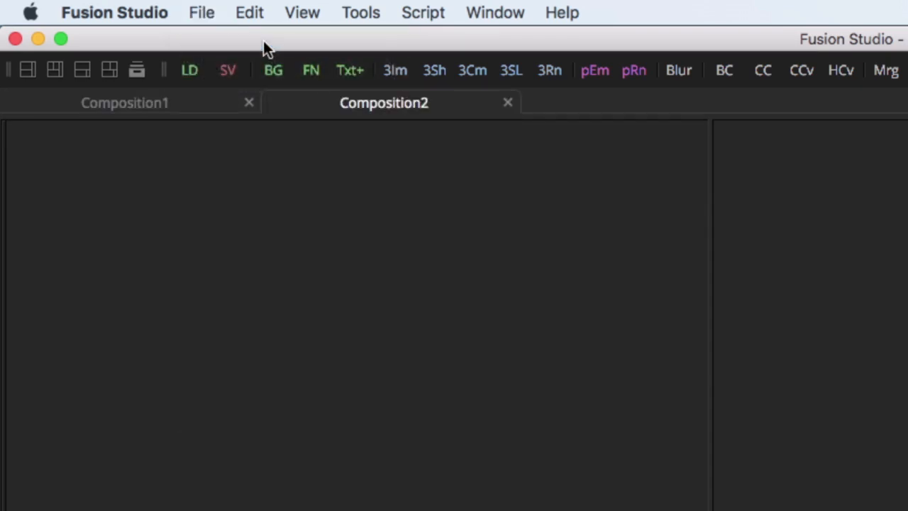
Set the global default frame format to 4K Academy (Regular 35) in the preferences and open Composition1's own frame format settings.
click(134, 10)
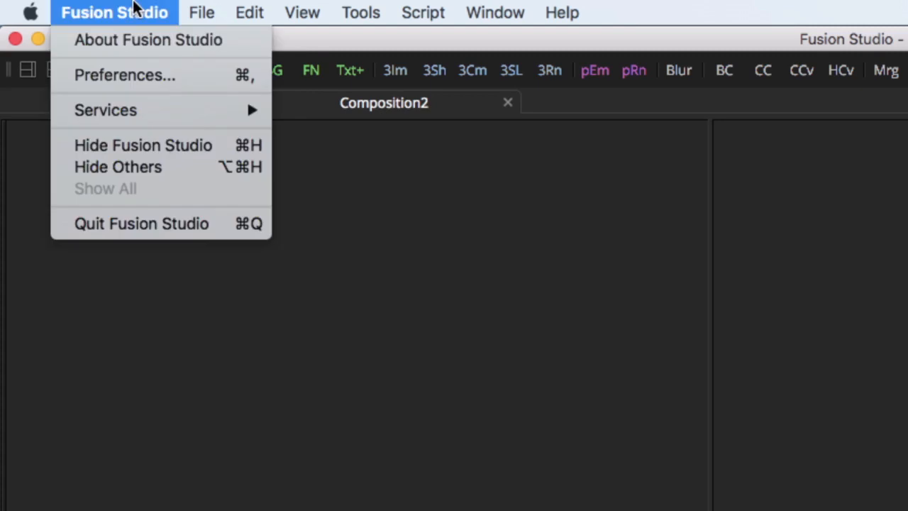
click(192, 75)
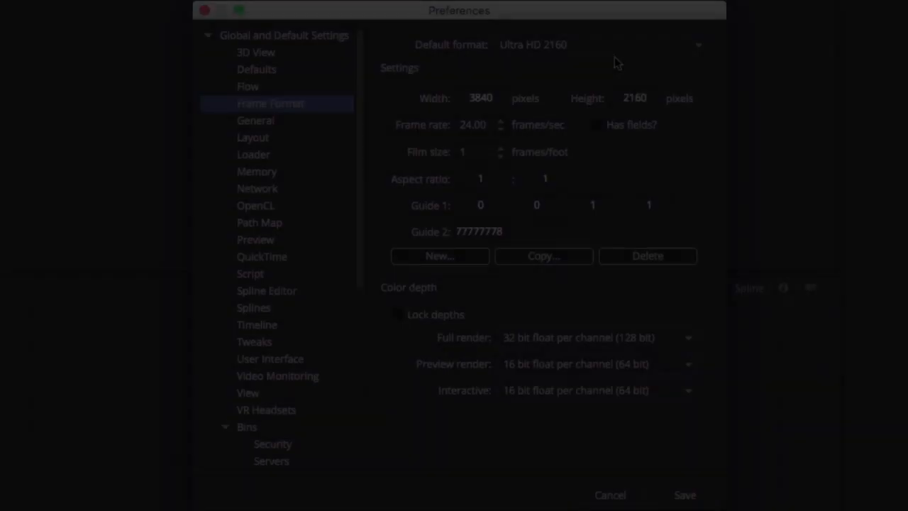
click(610, 52)
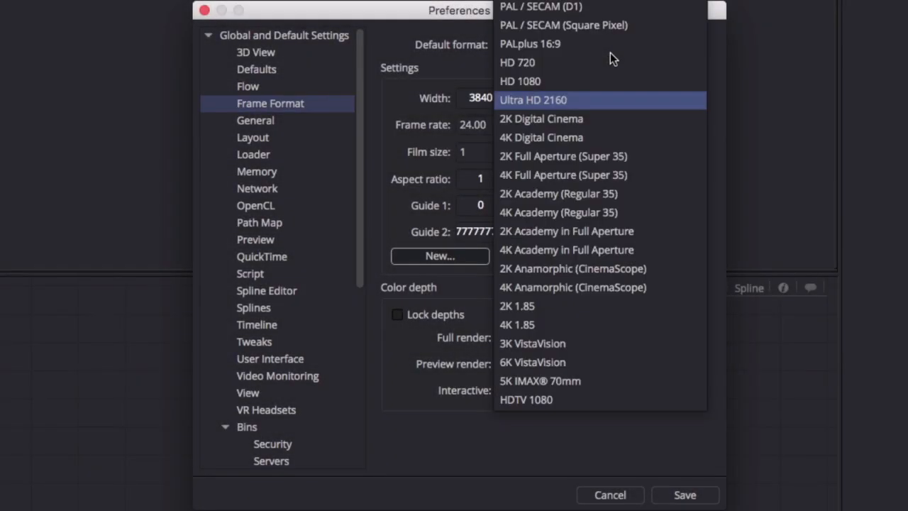
click(645, 211)
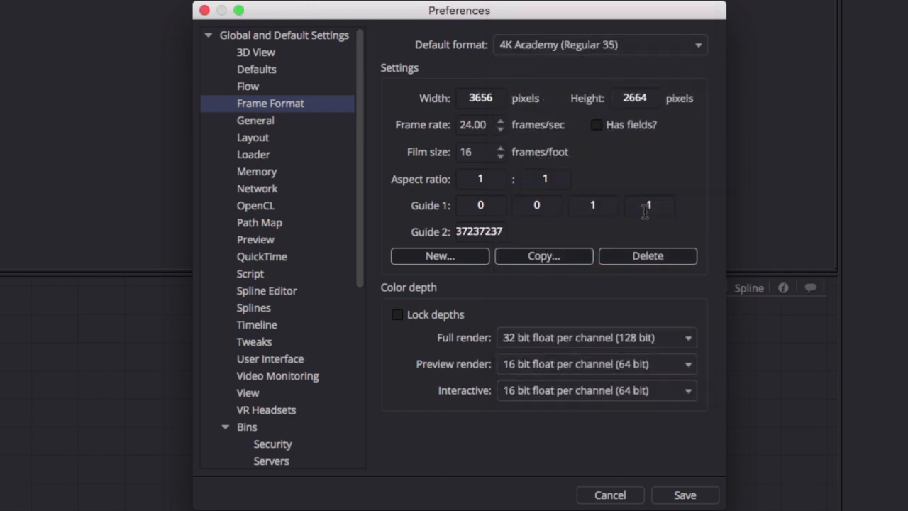
drag(361, 227, 318, 430)
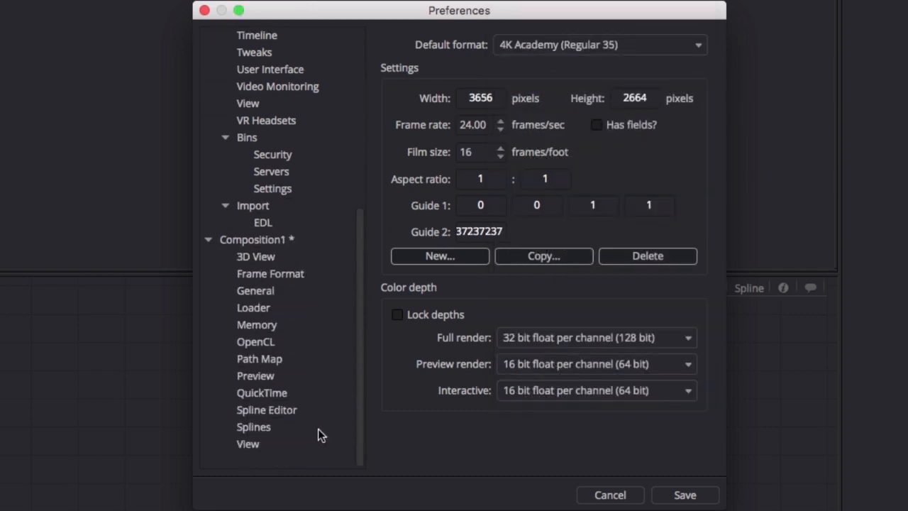
click(293, 278)
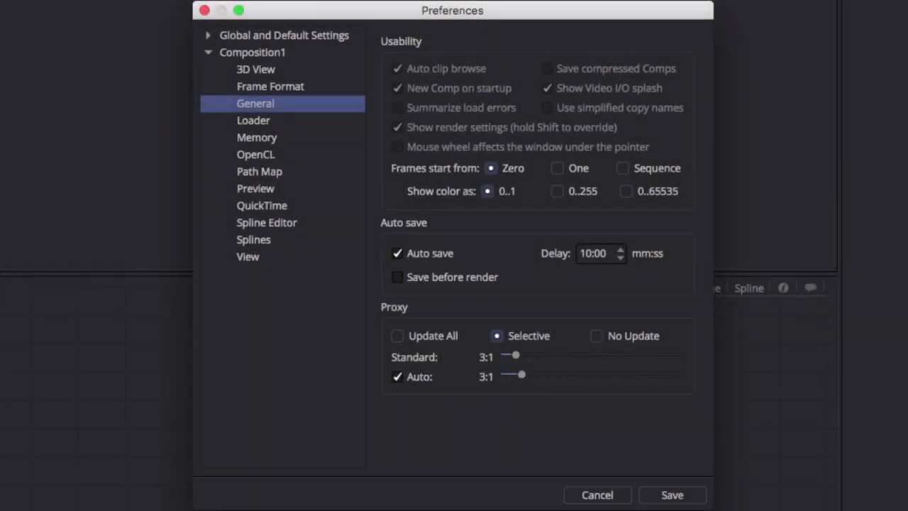
Set the global default frame format to Ultra HD 2160 with a frame rate of 24 frames per second.
click(209, 35)
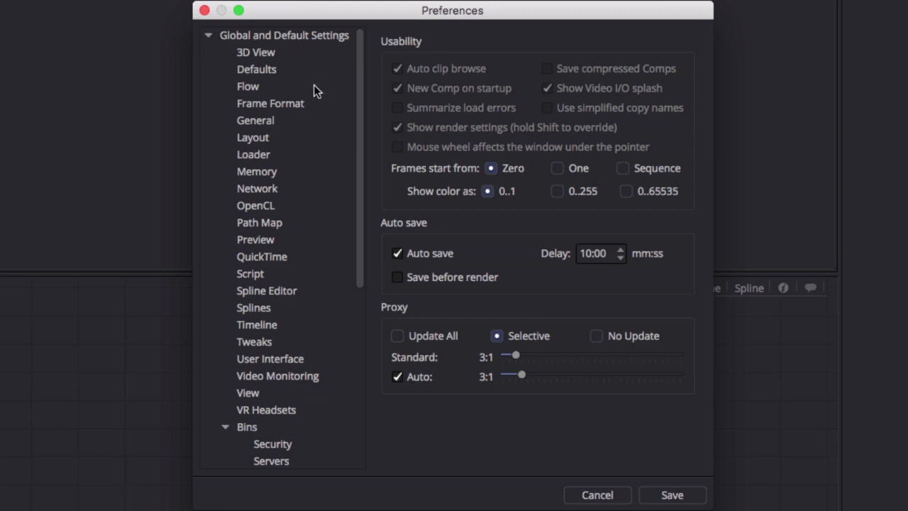
click(312, 106)
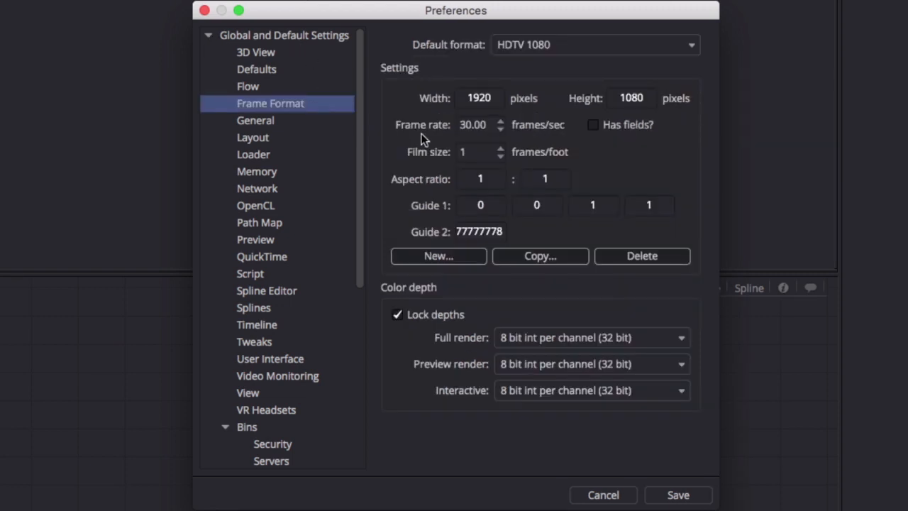
click(675, 43)
click(685, 100)
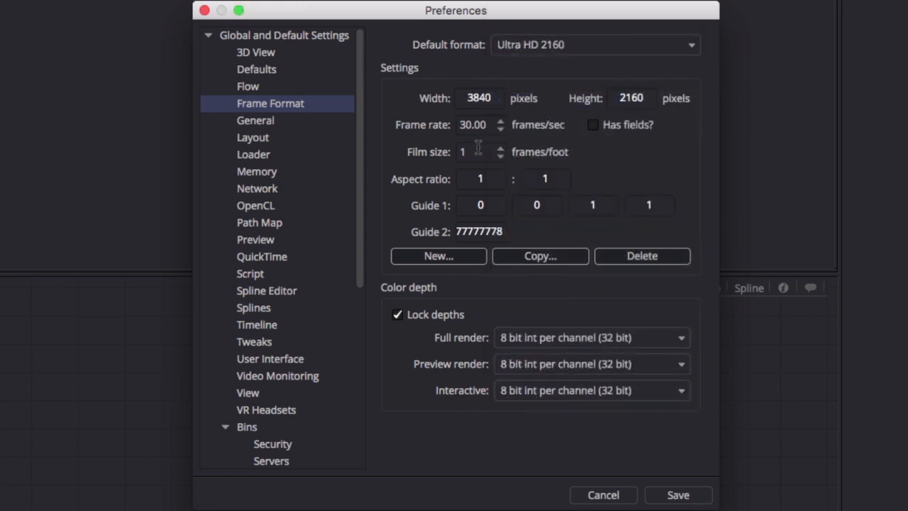
double_click(468, 126)
text(24)
key(Tab)
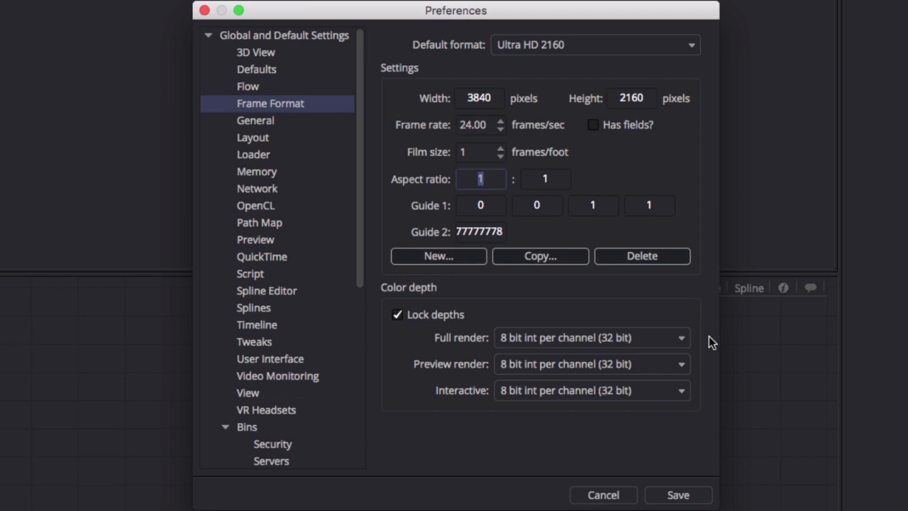
Unlock the color depths and set full render to 32 bit float, and preview render and interactive to 16 bit float per channel.
click(436, 314)
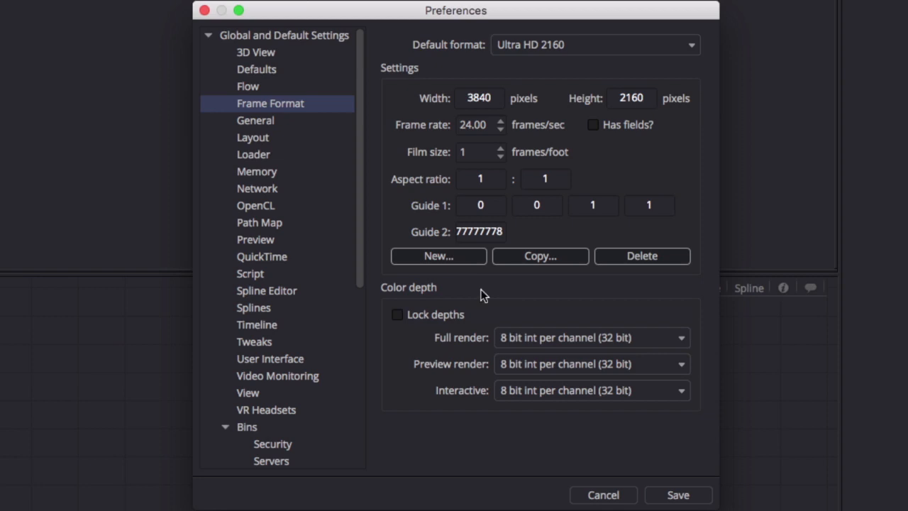
click(607, 338)
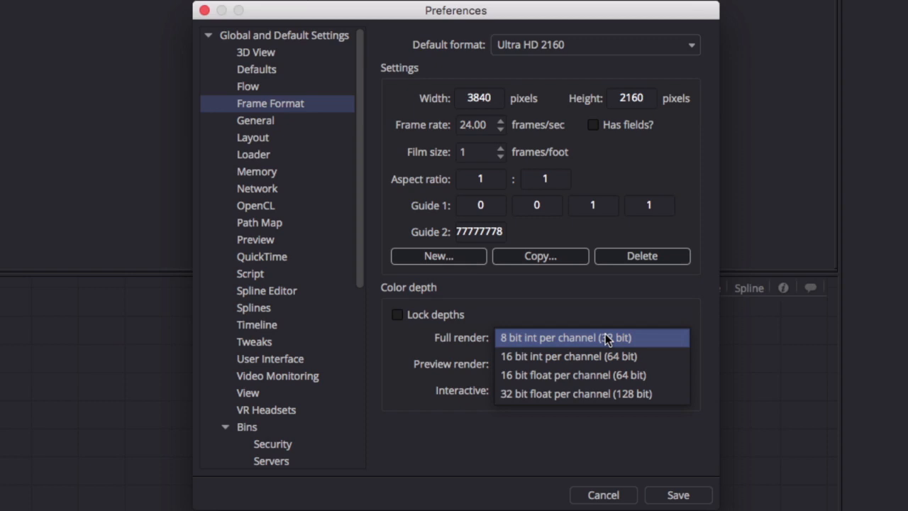
click(605, 337)
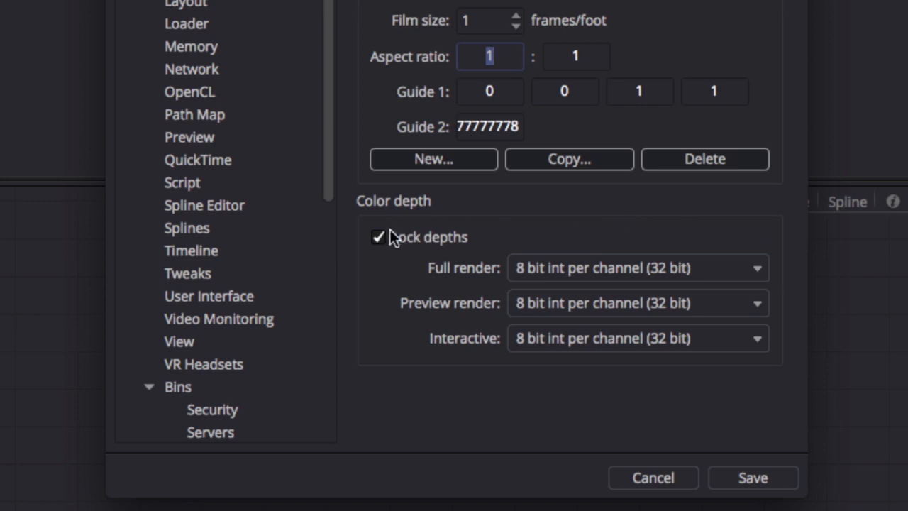
click(656, 262)
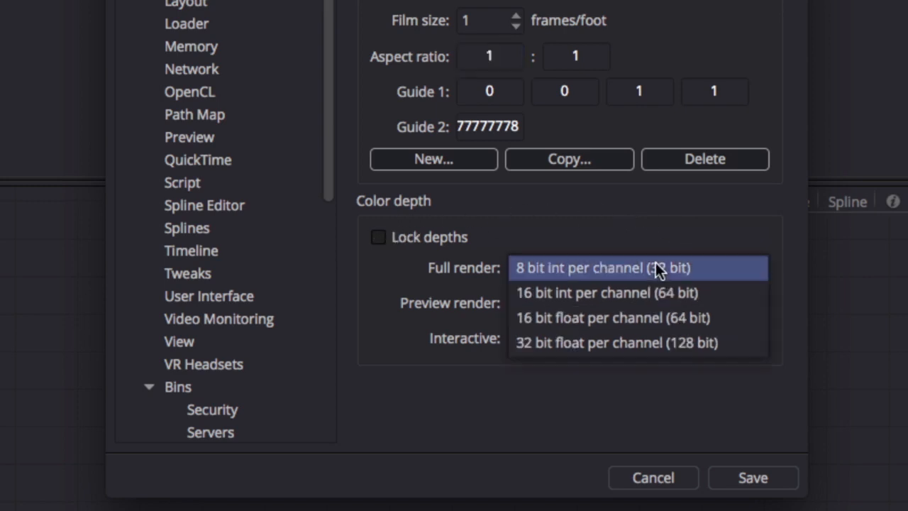
click(707, 343)
click(709, 312)
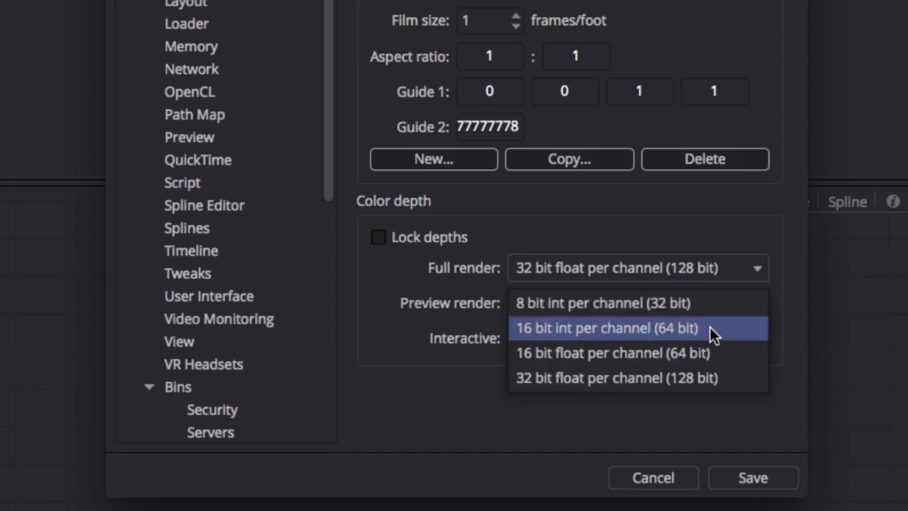
click(713, 344)
click(716, 338)
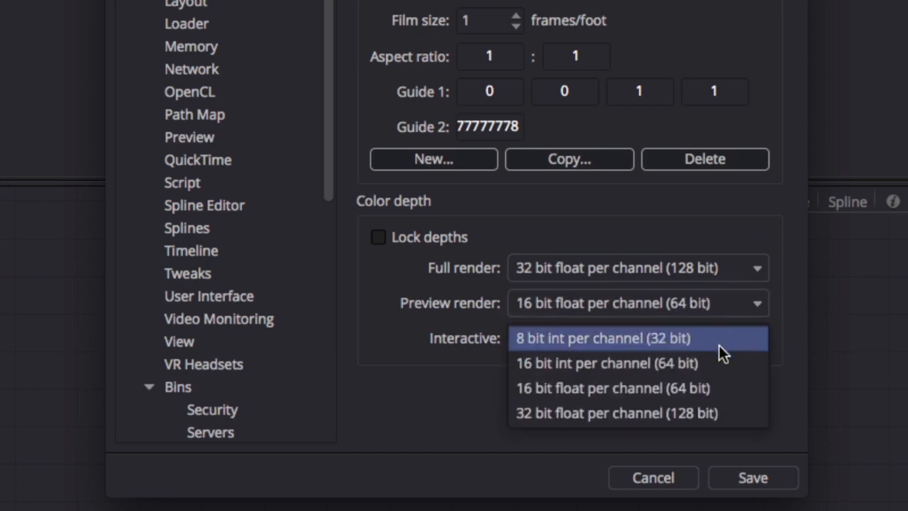
click(719, 378)
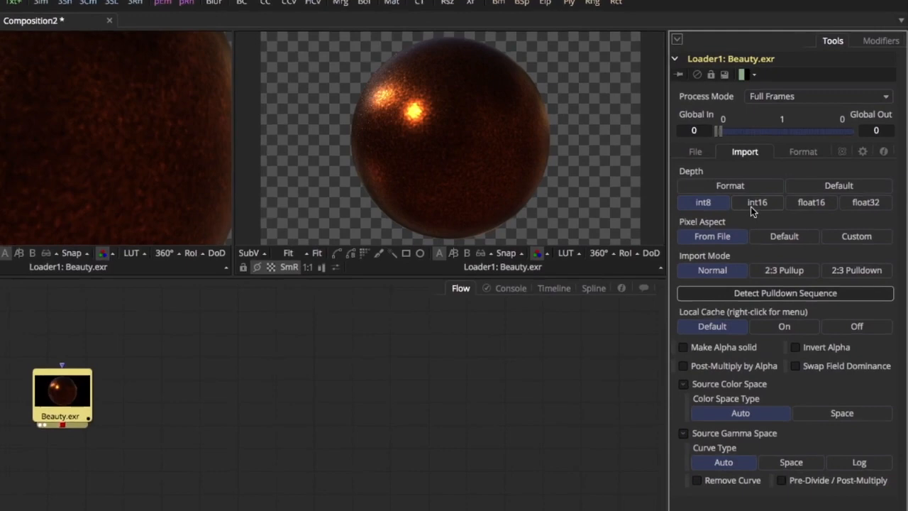
Try the int16 and float16 import depths on the Beauty.exr loader, ending on float32.
click(779, 200)
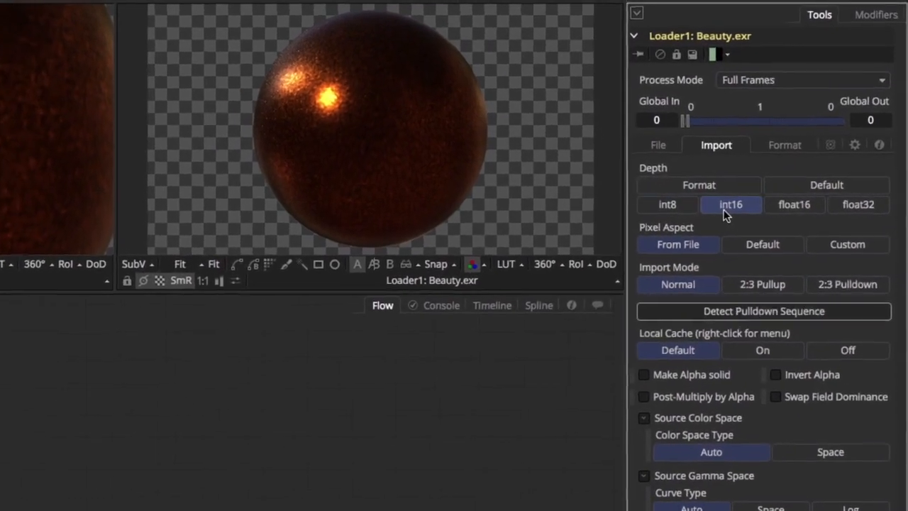
click(801, 210)
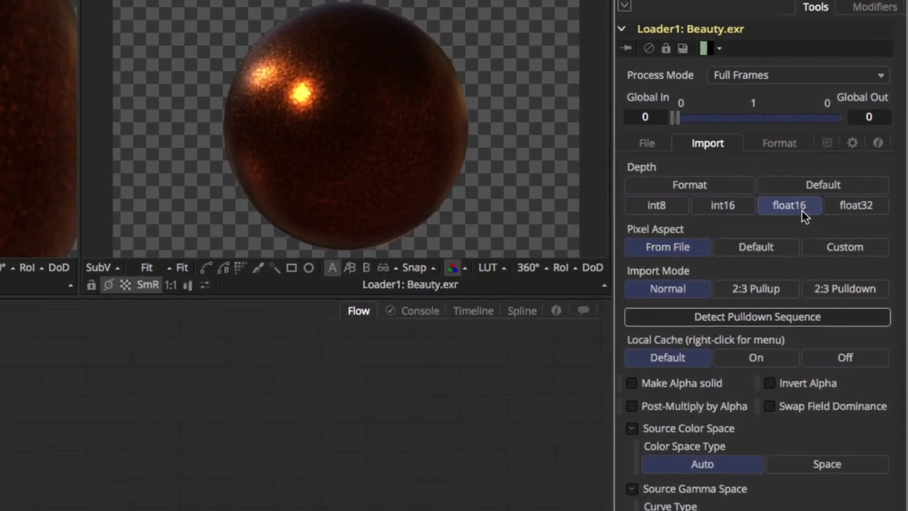
click(865, 211)
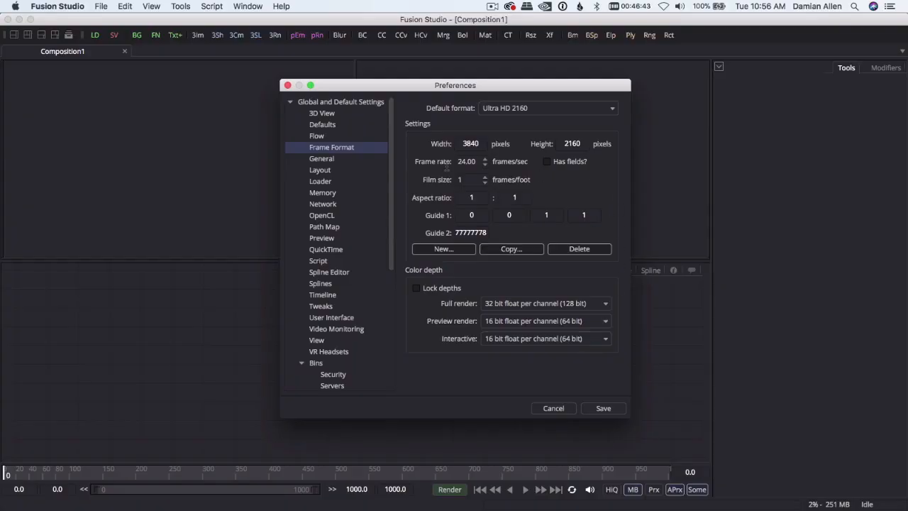
Set the loader depth to Default in the global Loader preferences.
click(313, 181)
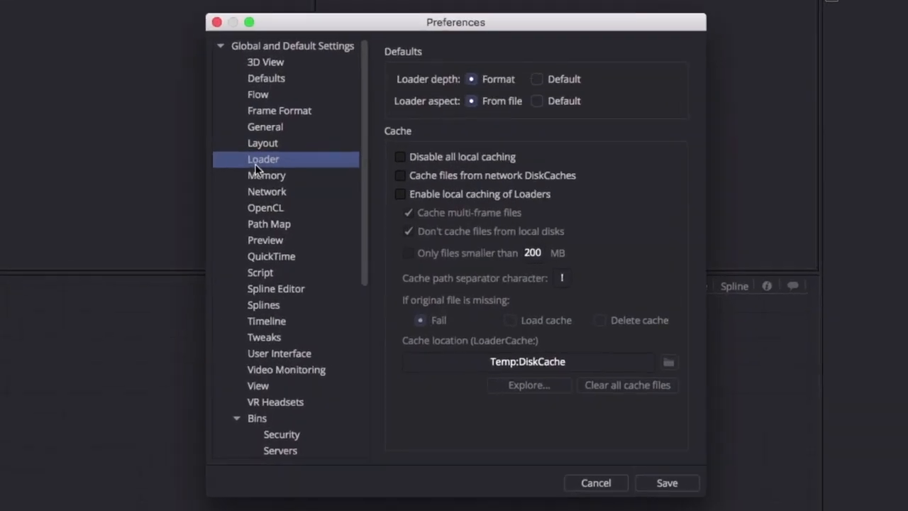
click(545, 75)
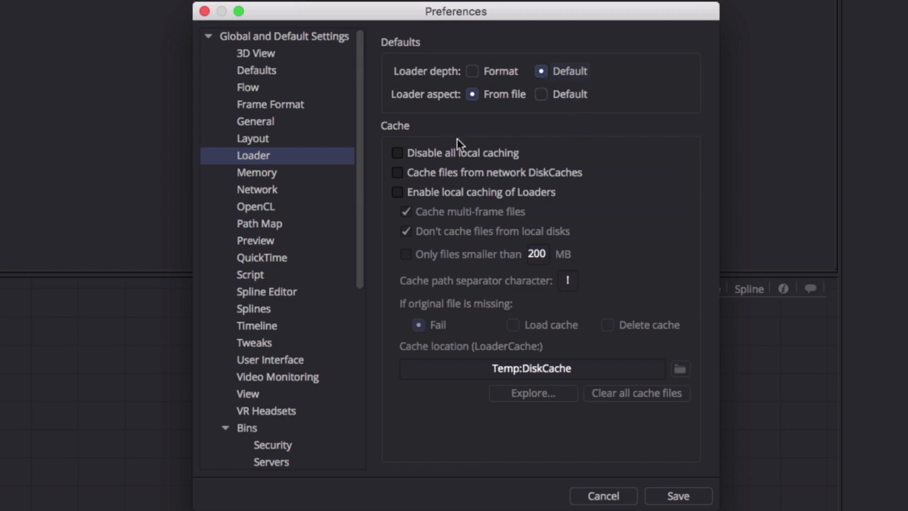
Enable source tile pictures and set the build direction to Vertical in the global Flow preferences.
click(264, 88)
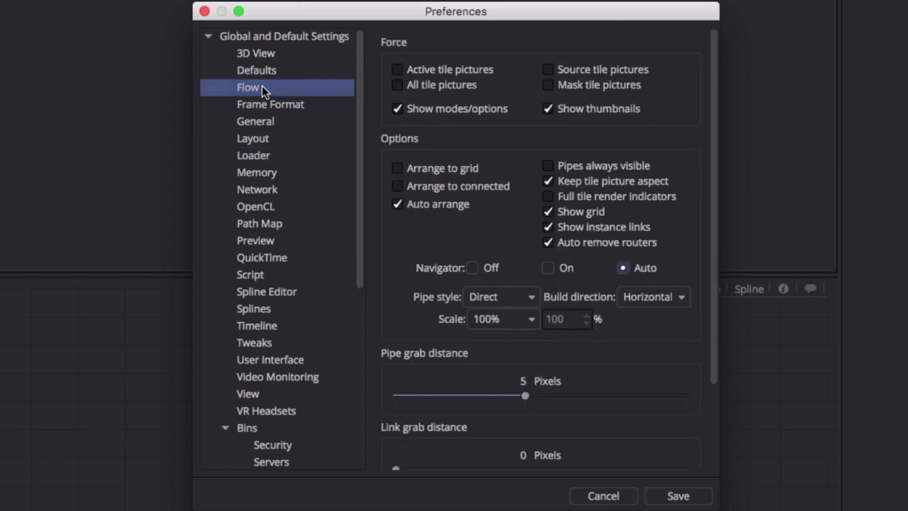
click(548, 73)
click(548, 71)
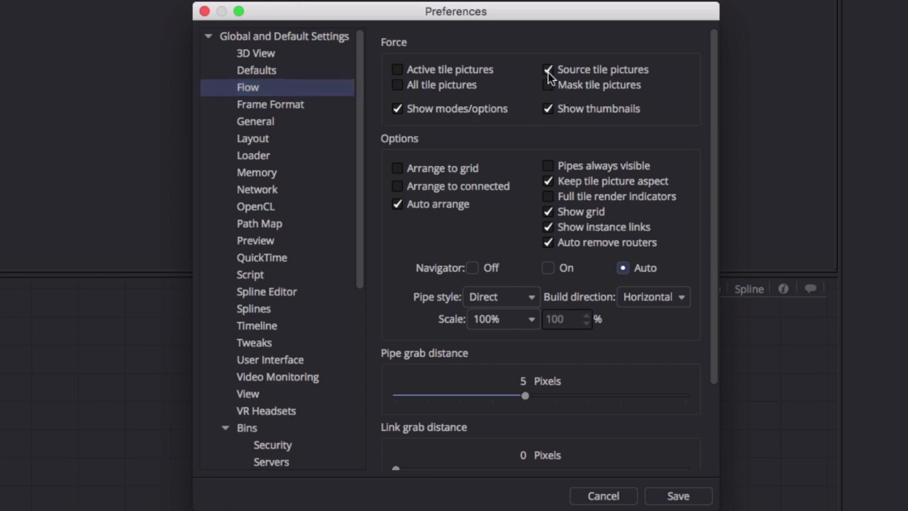
click(676, 296)
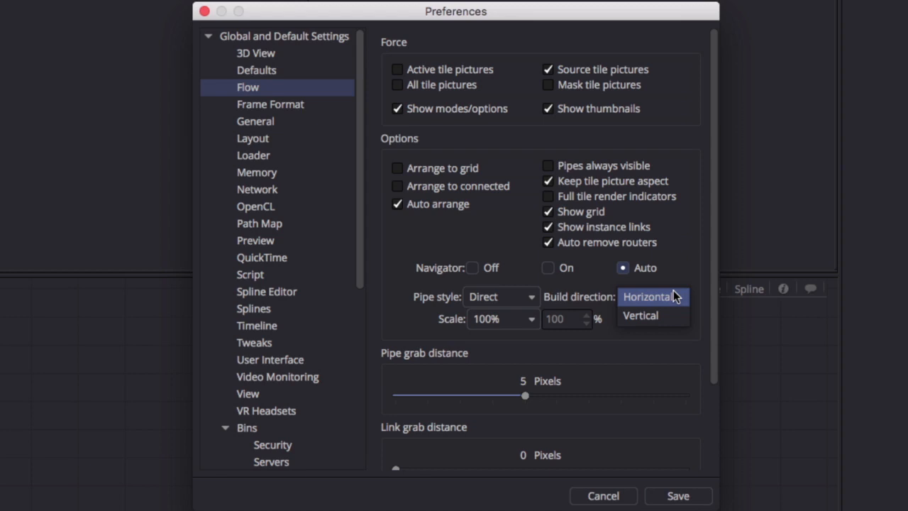
click(676, 316)
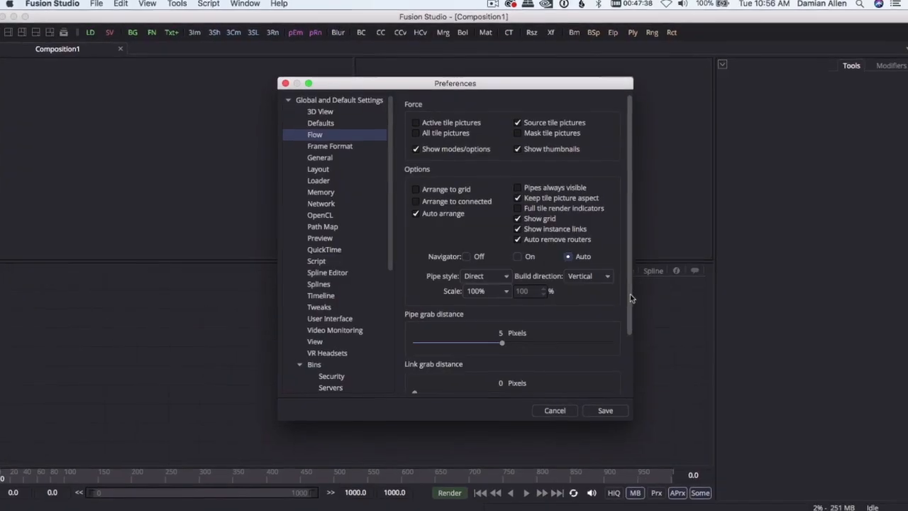
Set the link grab distance to 10 pixels in the Flow preferences.
scroll(642, 323, down, 3)
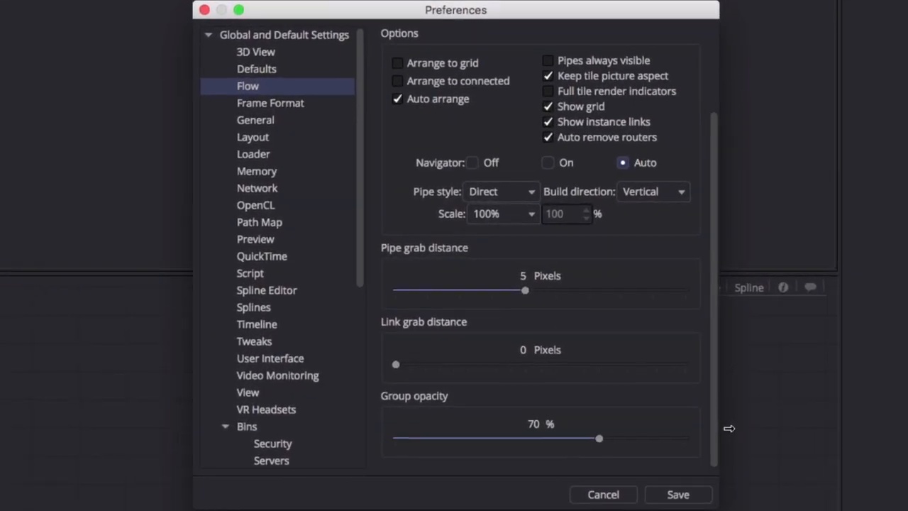
drag(396, 365, 497, 382)
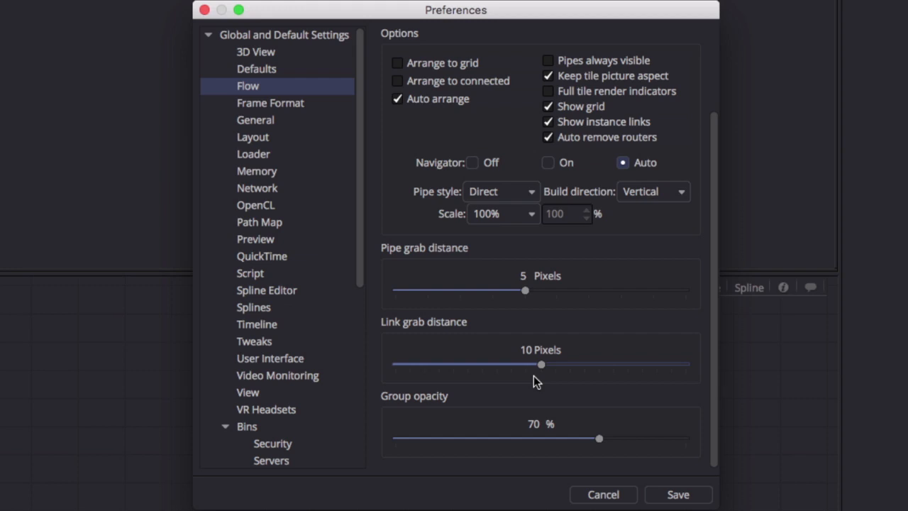
Enable the gray background interface in the global User Interface preferences, save the preferences and acknowledge the skin notice.
click(305, 360)
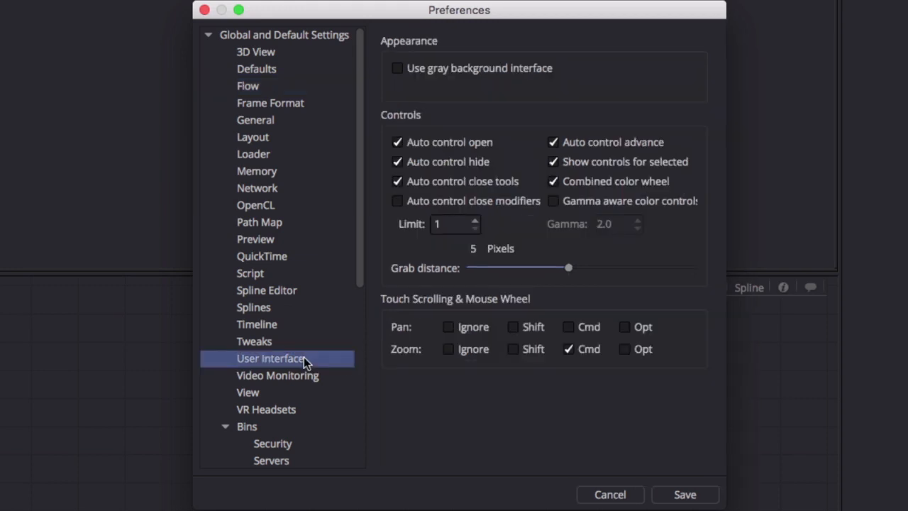
click(397, 69)
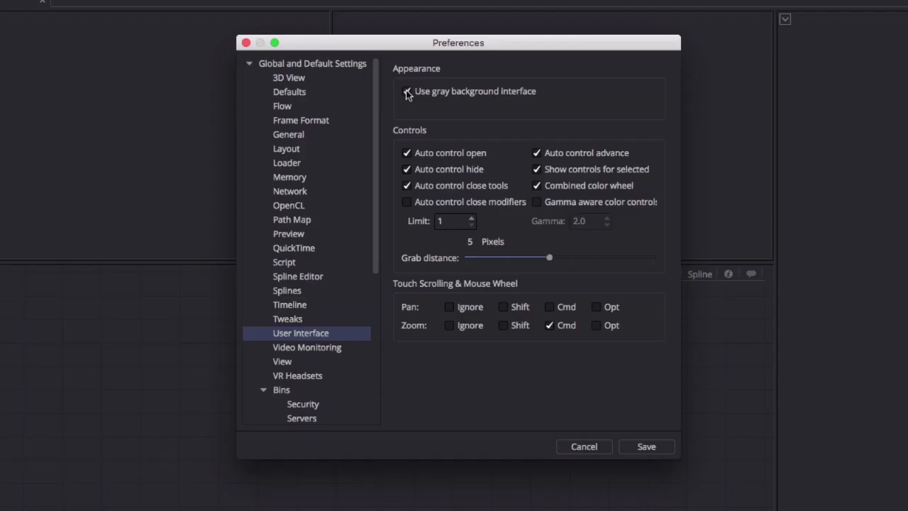
click(416, 126)
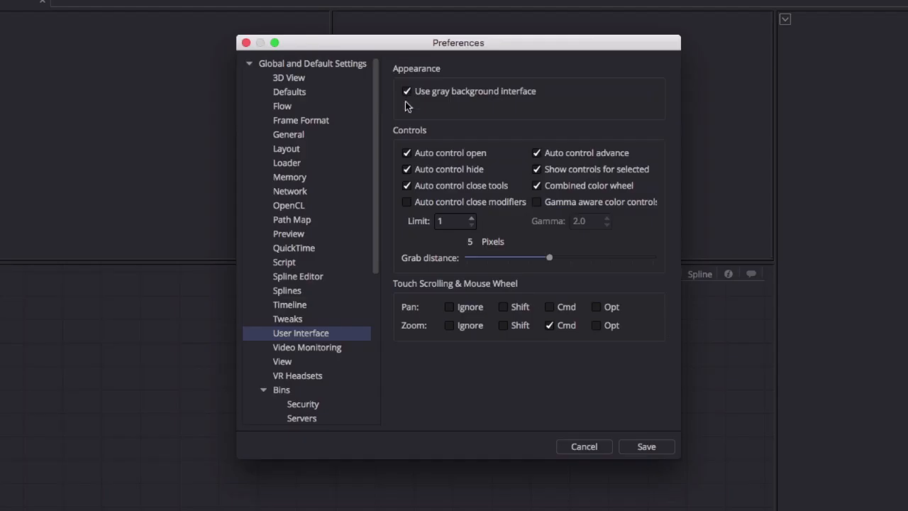
click(651, 447)
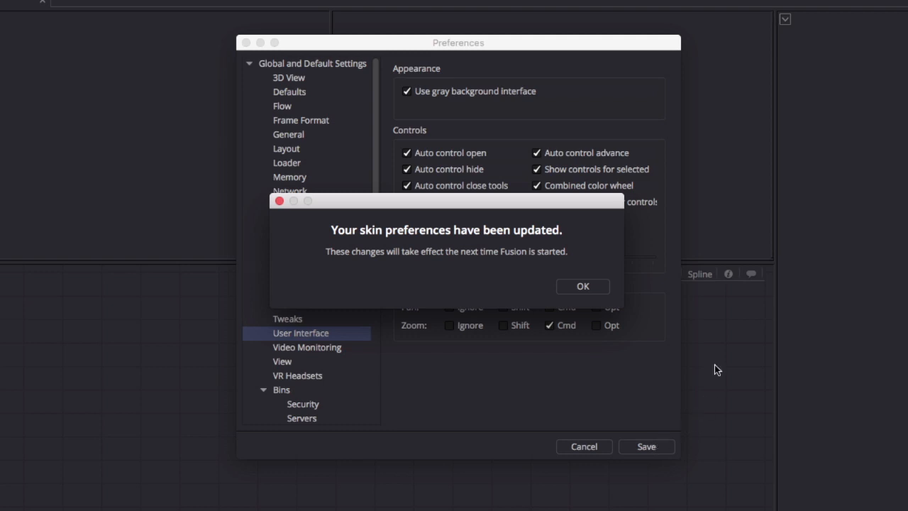
click(601, 285)
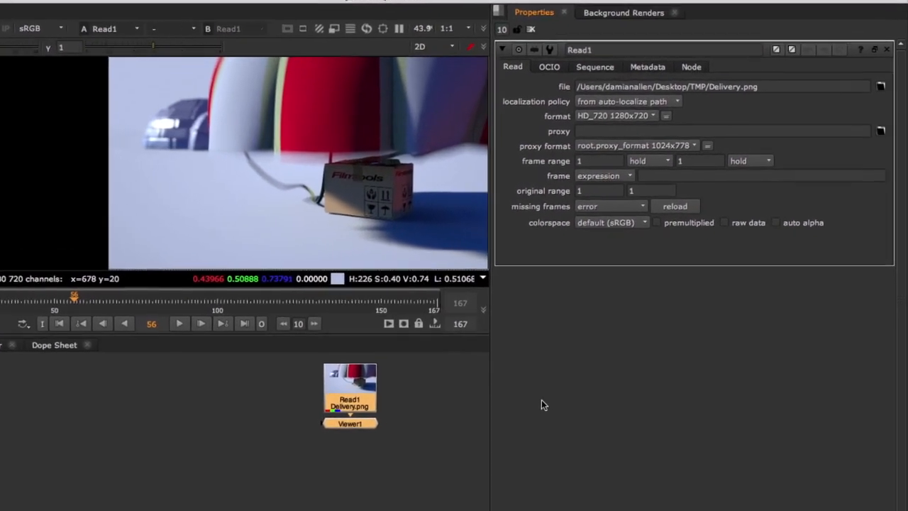
Switch to Nuke and look through the colorspace options of the Read1 node for Delivery.png.
click(614, 229)
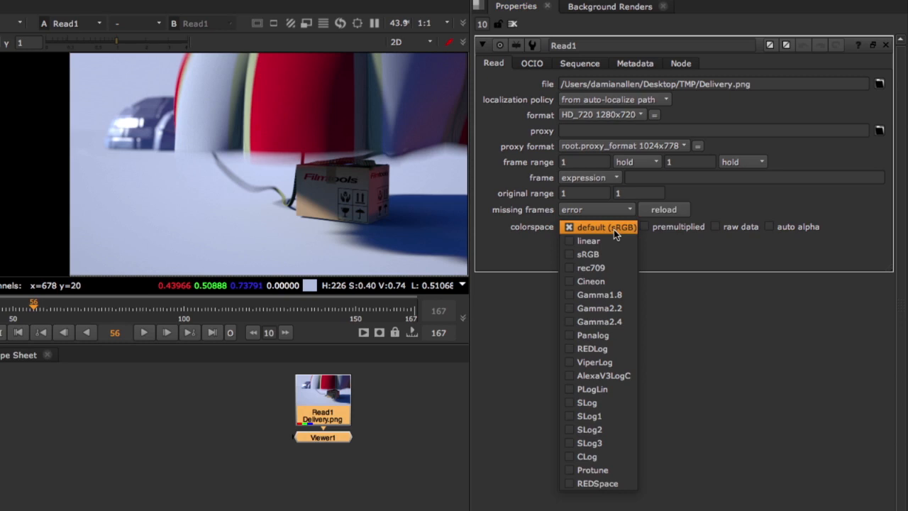
click(614, 229)
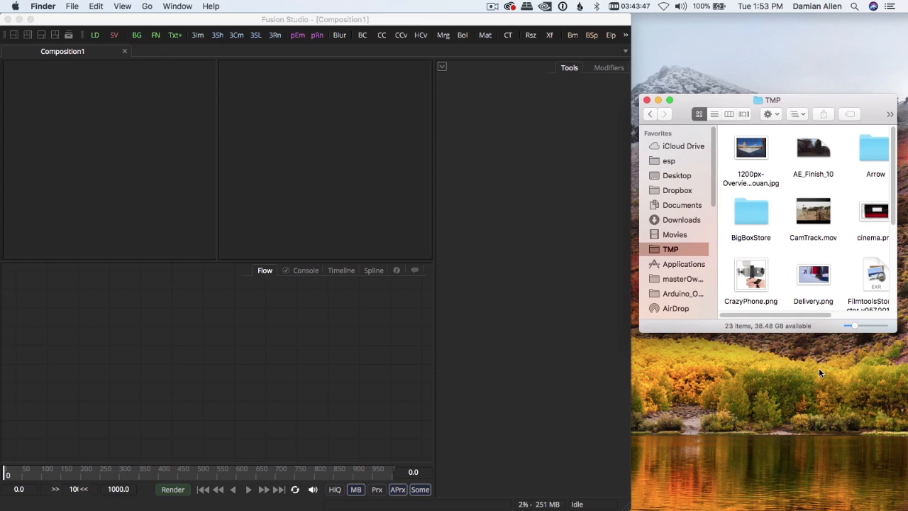
Switch to Fusion Studio and bring Delivery.png from the TMP folder into the composition's flow.
drag(813, 276, 247, 367)
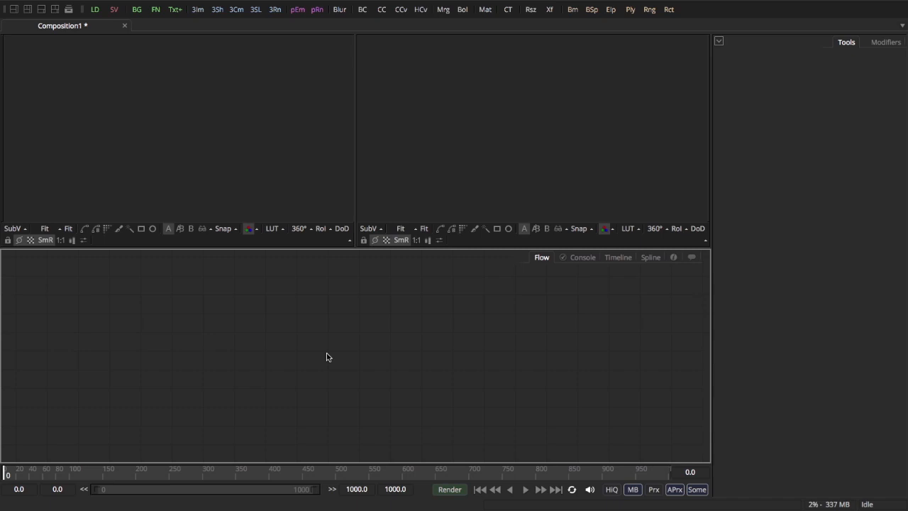
Try finding tools by name in the tool selector, searching for "load" and "noise" and accepting a noise tool.
key(shift+space)
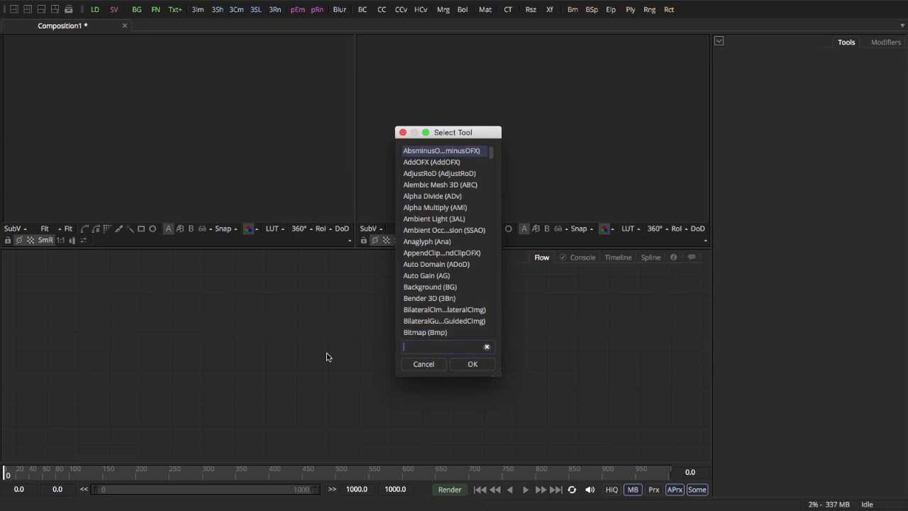
text(load)
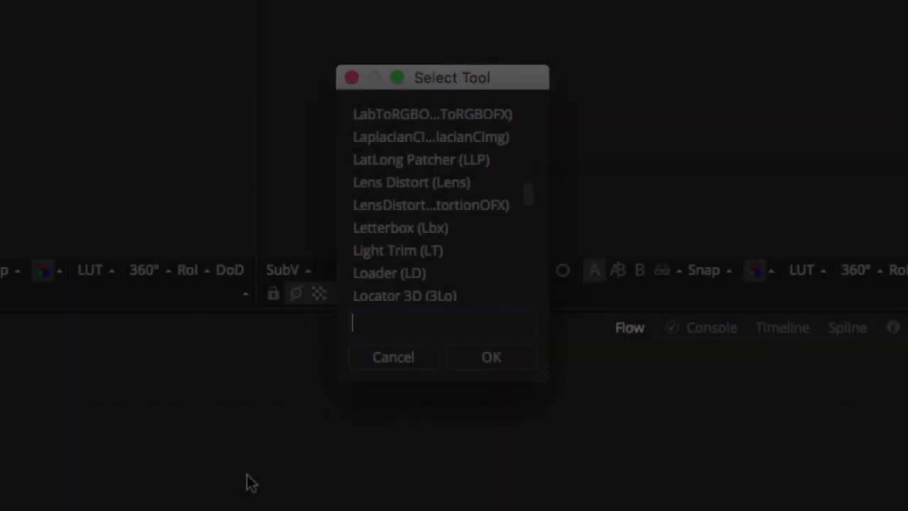
text(noise)
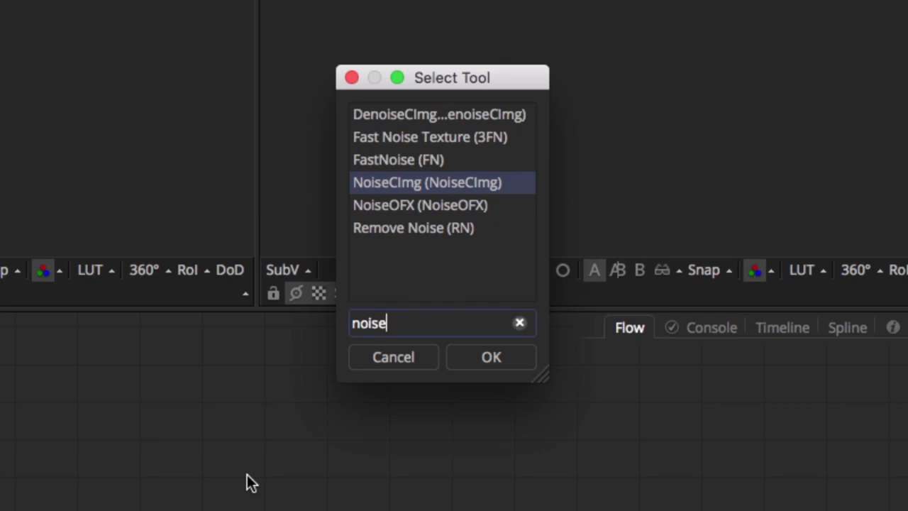
key(Up)
key(Up)
key(Return)
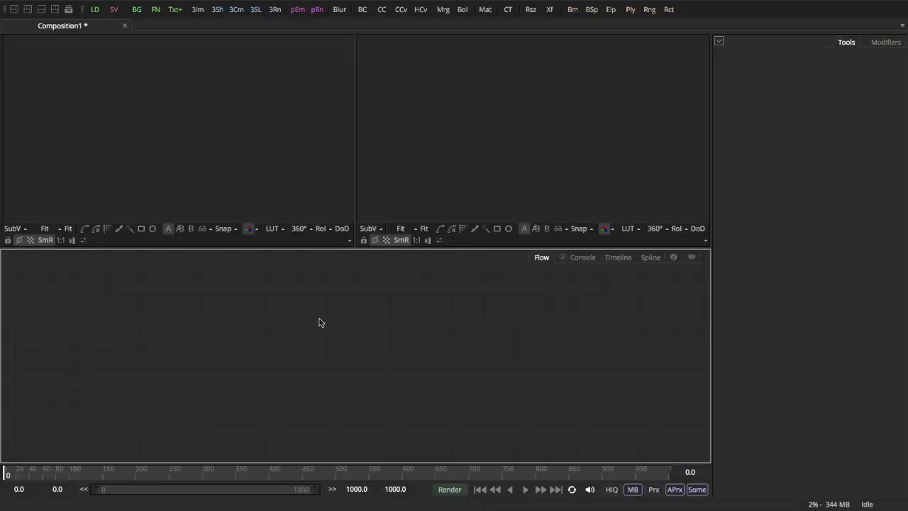
Add a Loader for Beauty.exr from the BallPasses folder and display it in the first viewer.
key(ctrl+space)
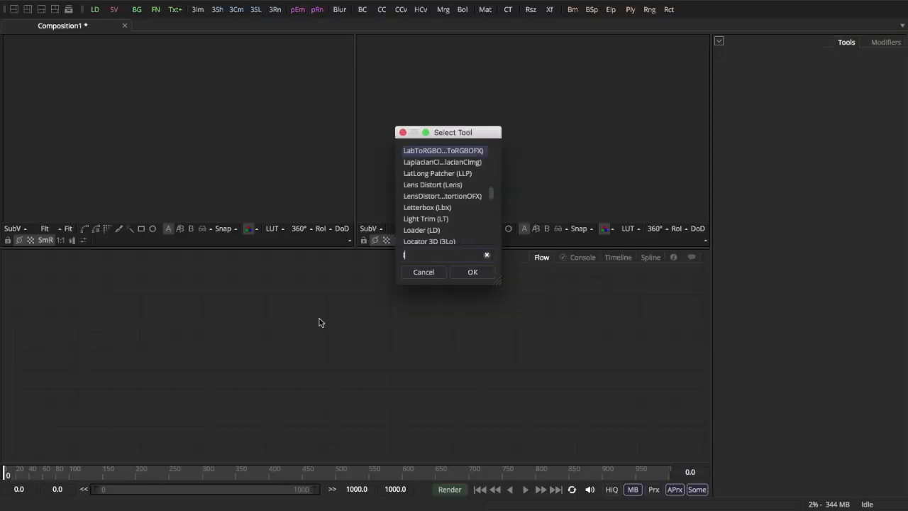
text(load)
key(Return)
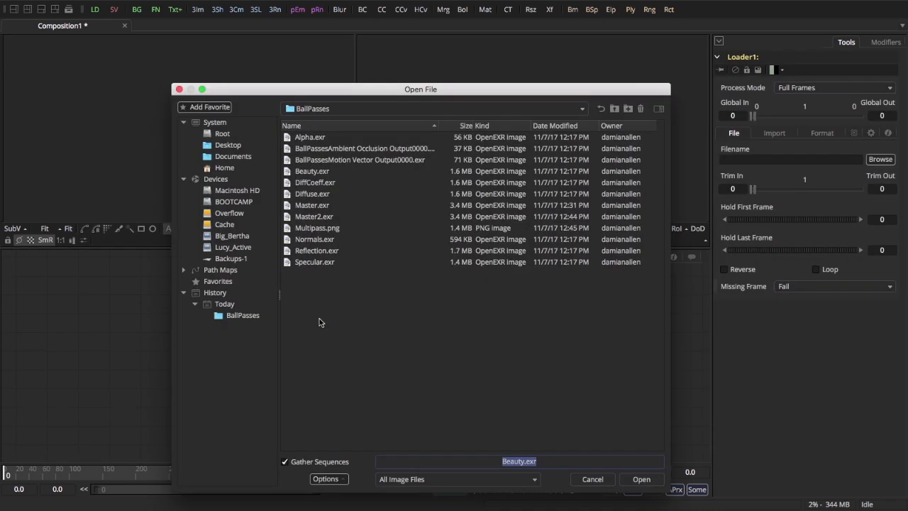
click(334, 173)
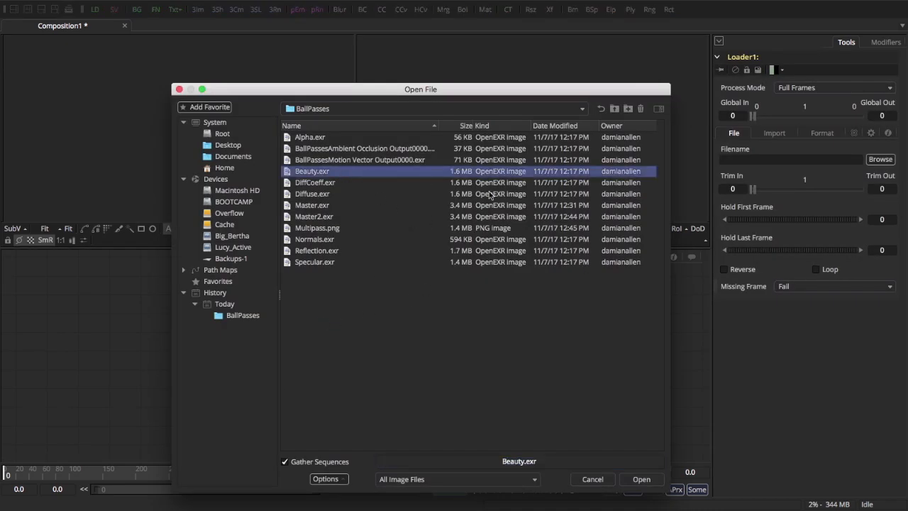
click(639, 479)
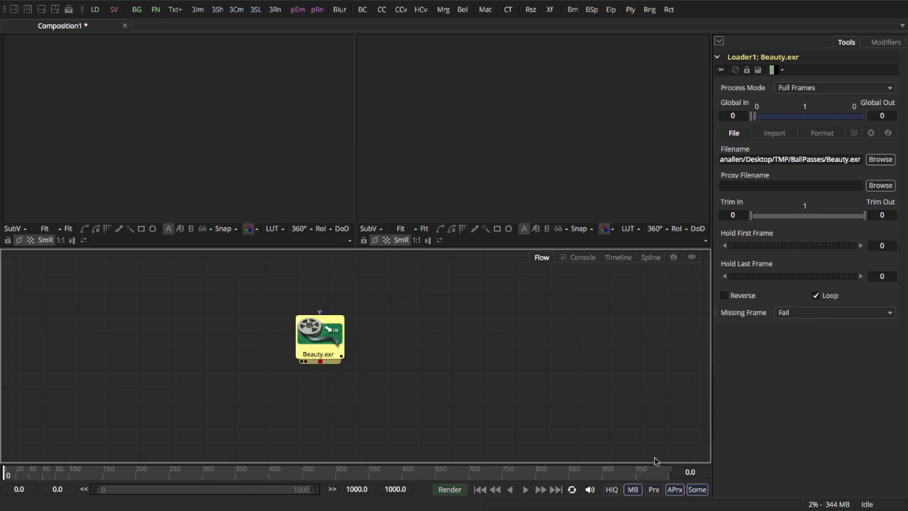
key(1)
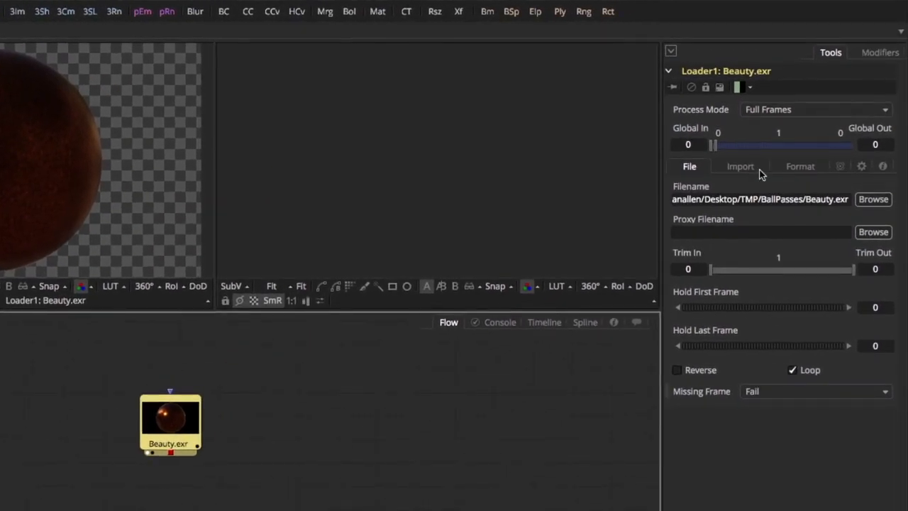
Set the import depth of the Beauty.exr loader to float32.
click(759, 170)
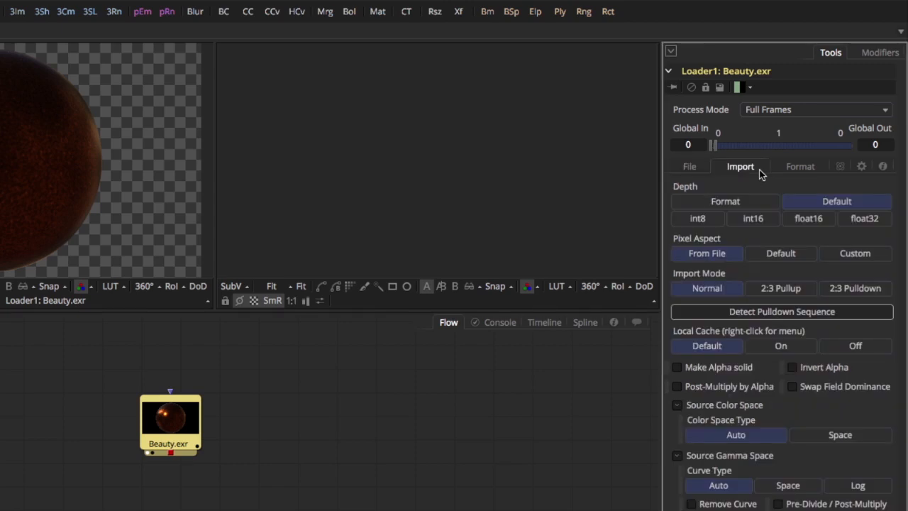
click(864, 219)
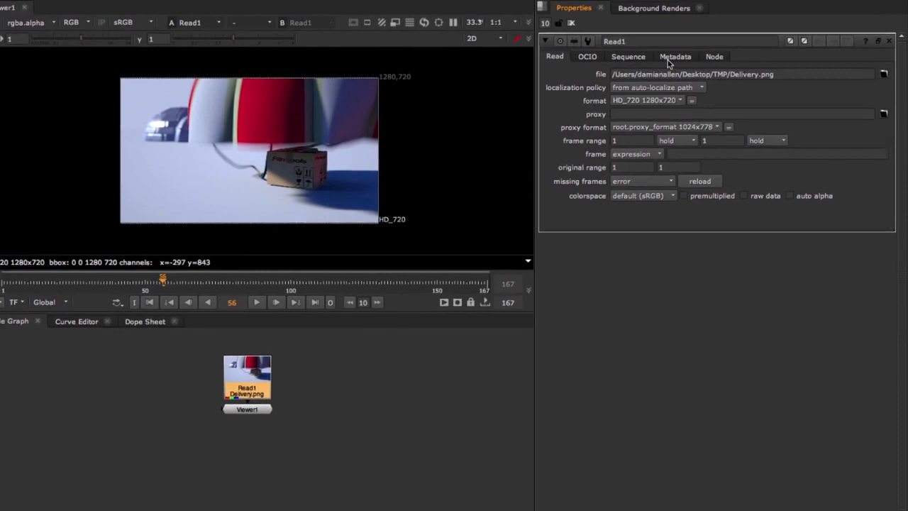
Examine the file metadata of the Read1 node in Nuke and return to its read settings.
click(666, 59)
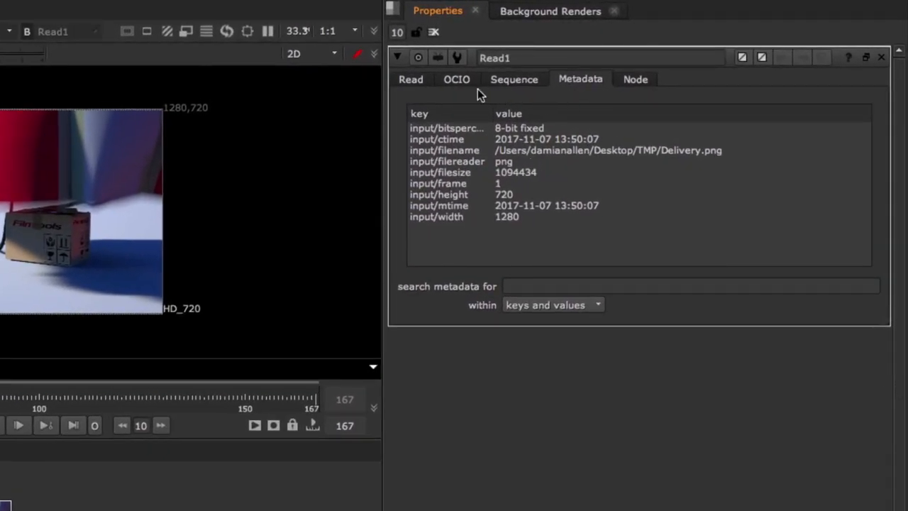
click(412, 80)
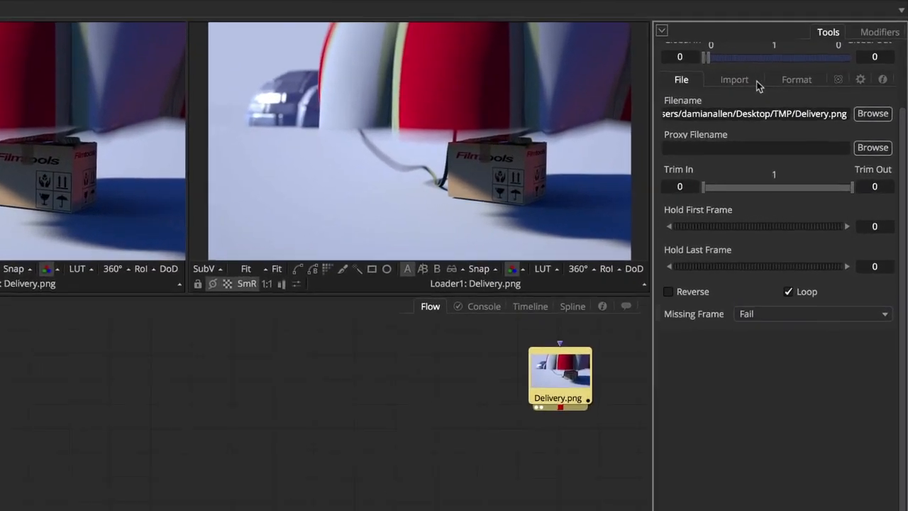
In the Delivery.png loader's import settings, enable Remove Curve, set the source gamma curve type to Space and choose a gamma space.
click(758, 84)
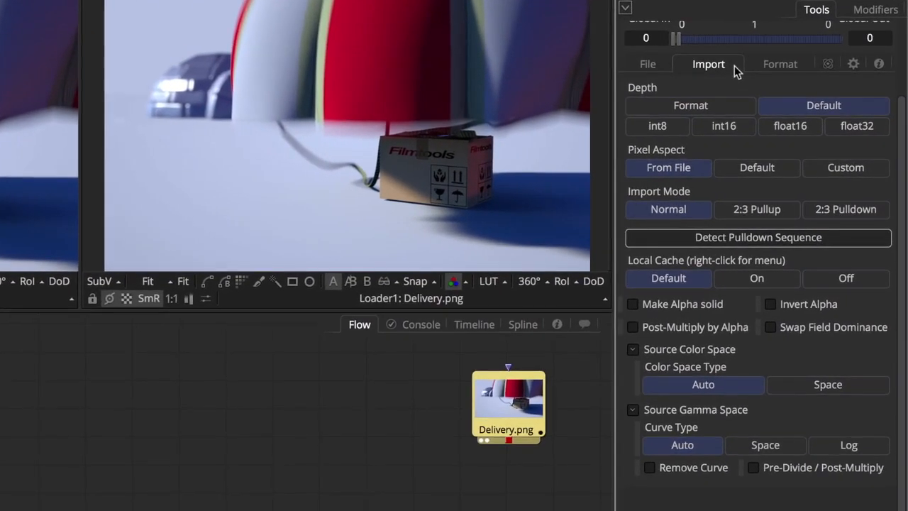
click(673, 468)
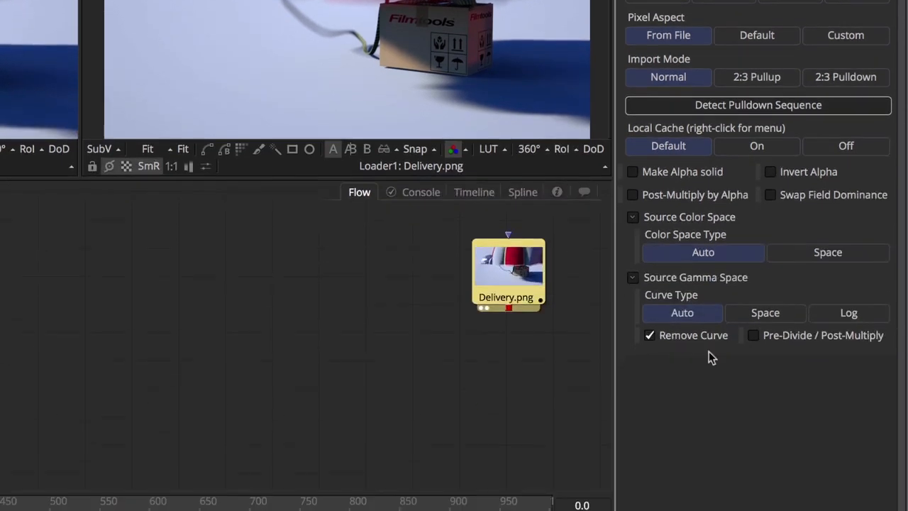
click(760, 394)
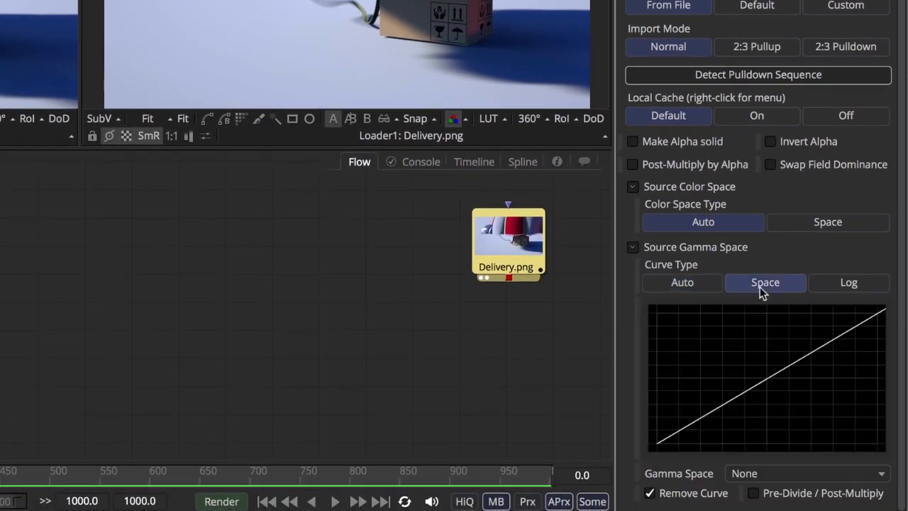
click(814, 473)
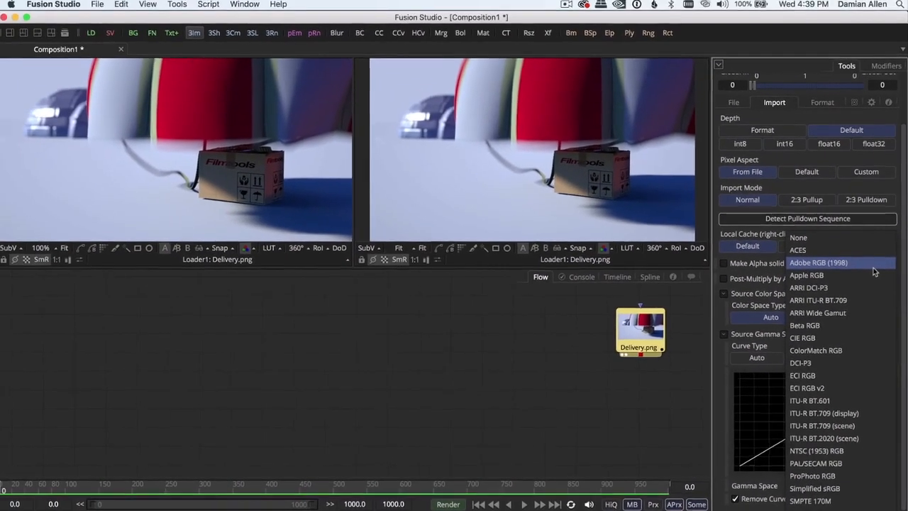
click(855, 153)
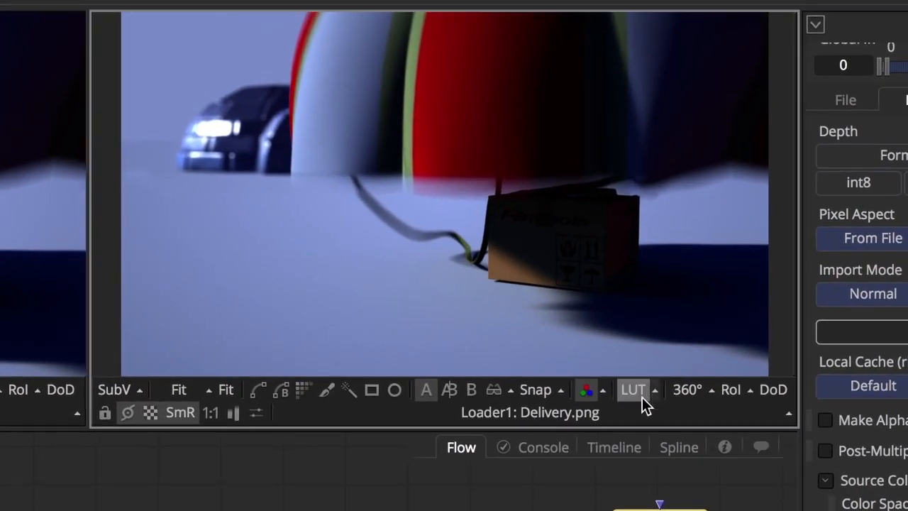
Edit the Fusion View LUT of the right viewer, setting its color gamma to 2.2, and close the LUT editor.
click(656, 390)
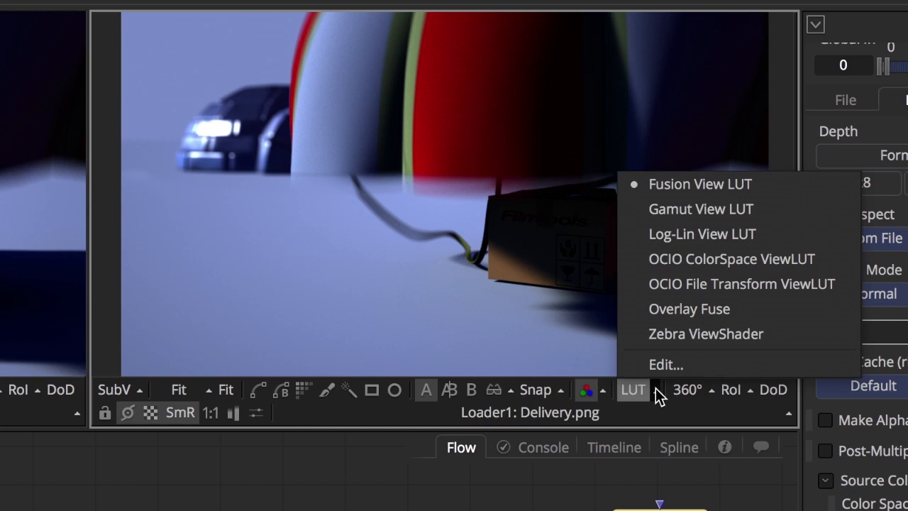
click(715, 367)
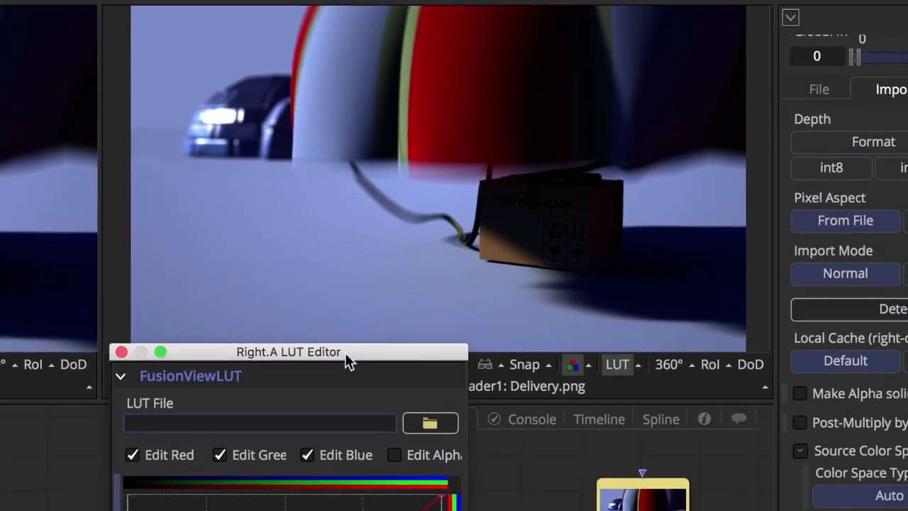
drag(345, 352, 523, 8)
click(561, 422)
text(2.2)
key(Tab)
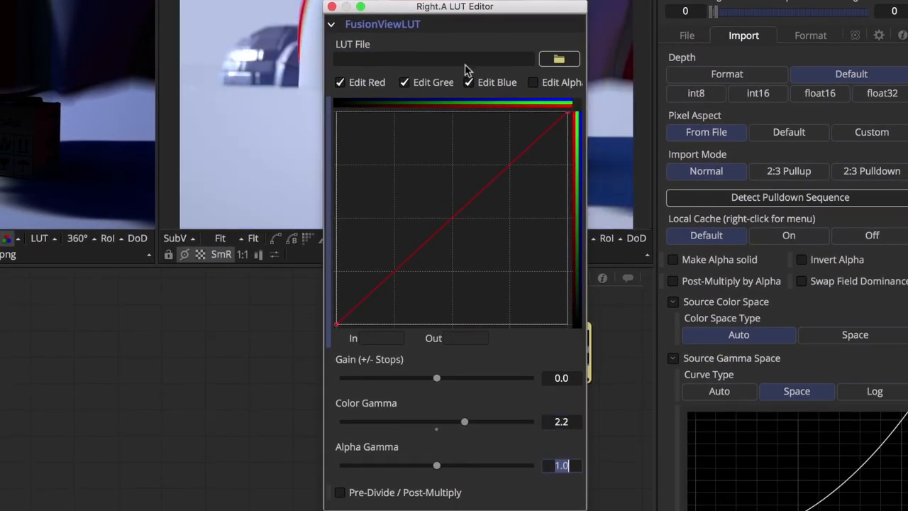
click(332, 6)
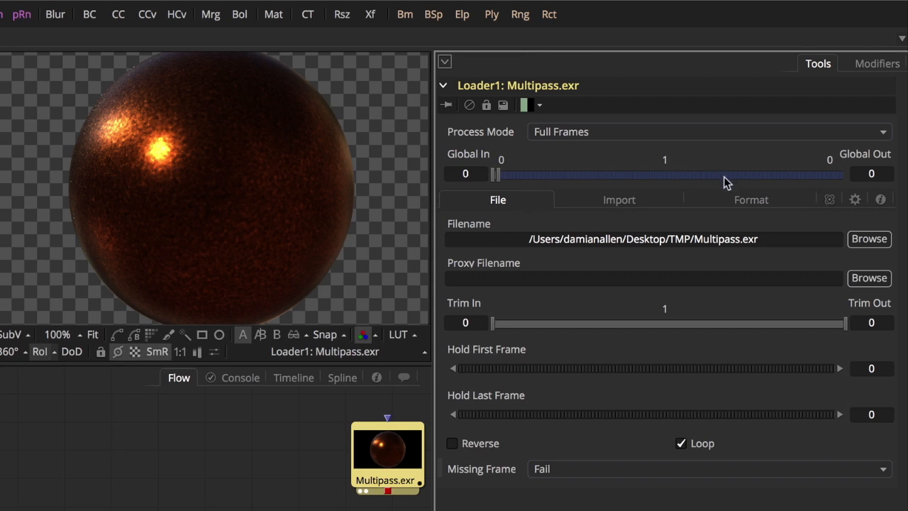
Map the Coverage channel of the Multipass.exr loader to Ambient_occlusion.red in its OpenEXR format settings and open the Object ID channel choices.
click(719, 201)
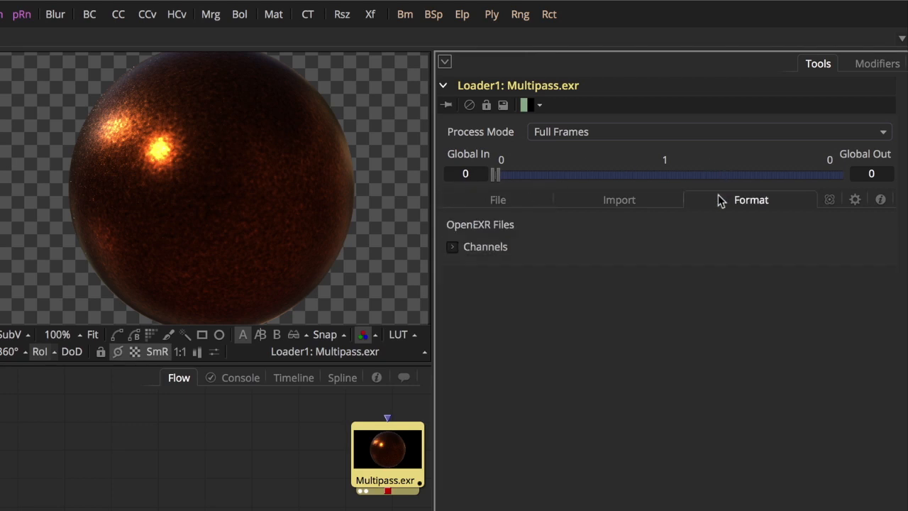
click(452, 248)
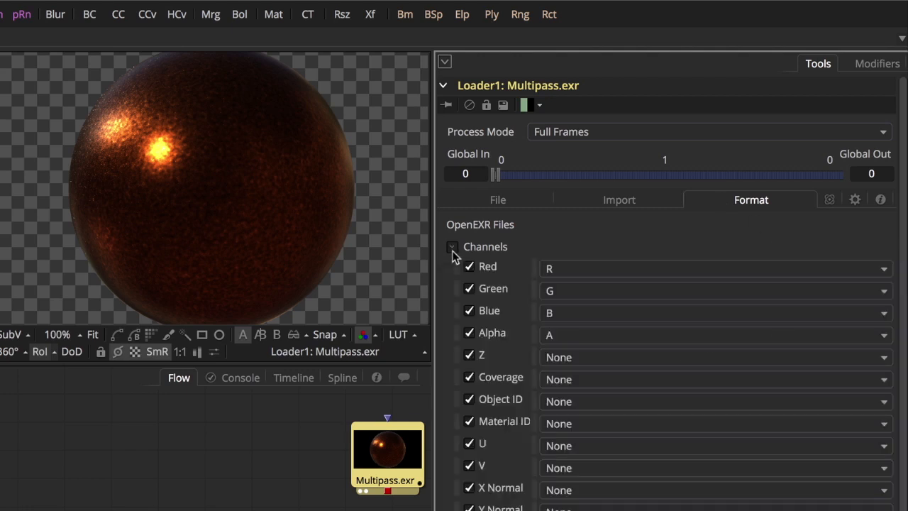
click(638, 382)
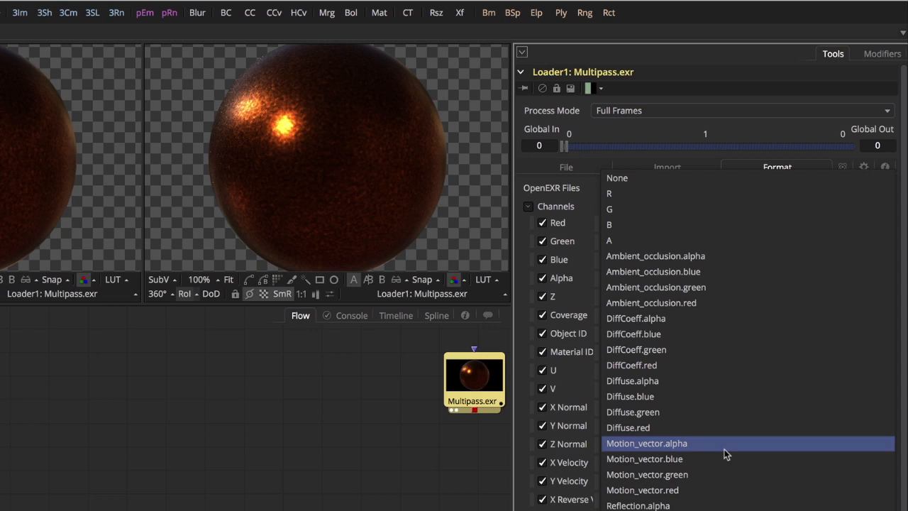
click(768, 303)
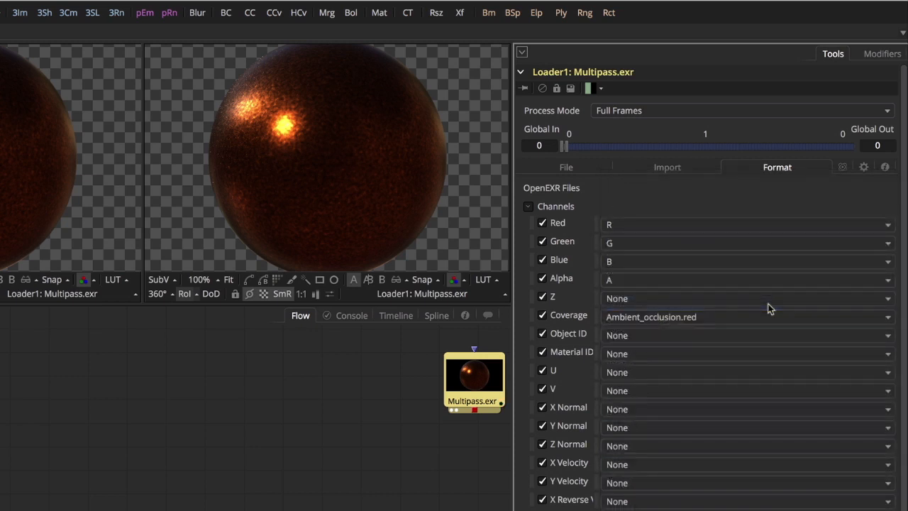
click(744, 337)
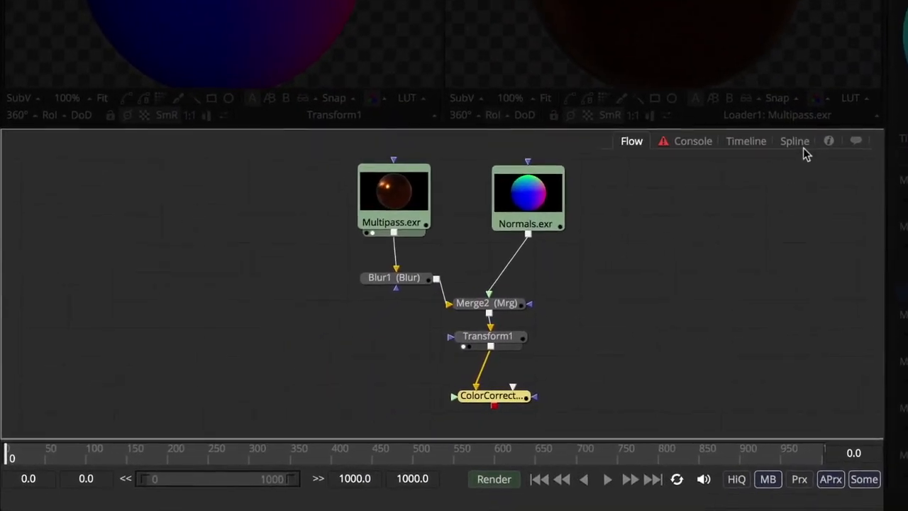
Display Blur1's Blur Size curve in the Spline editor and view the composition's tools and keyframes in the Timeline.
click(651, 211)
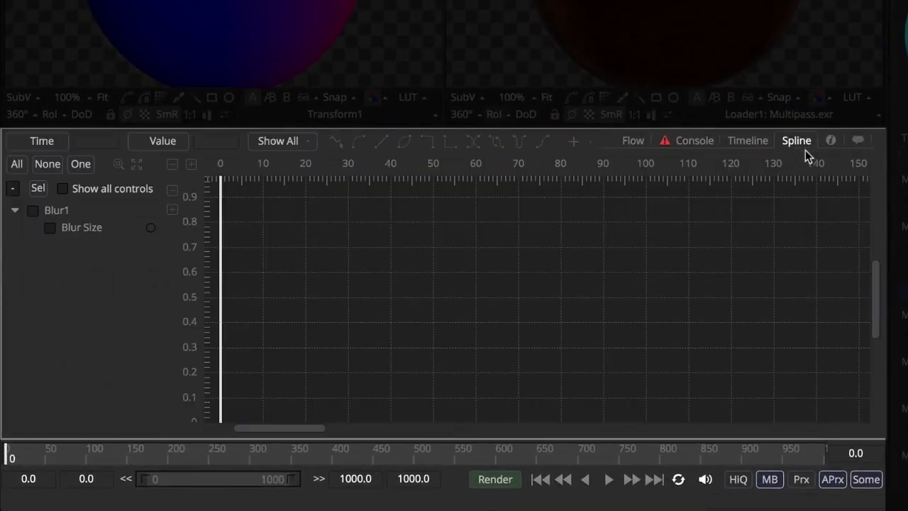
click(50, 228)
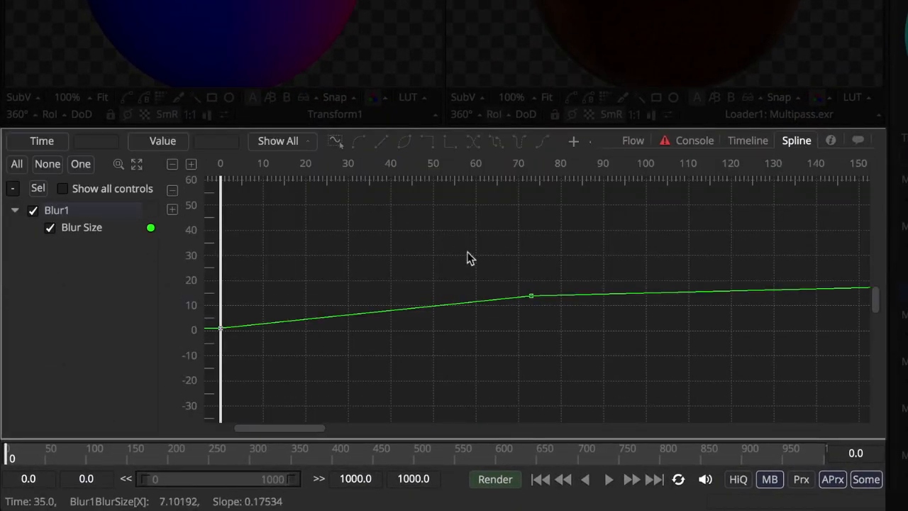
click(744, 142)
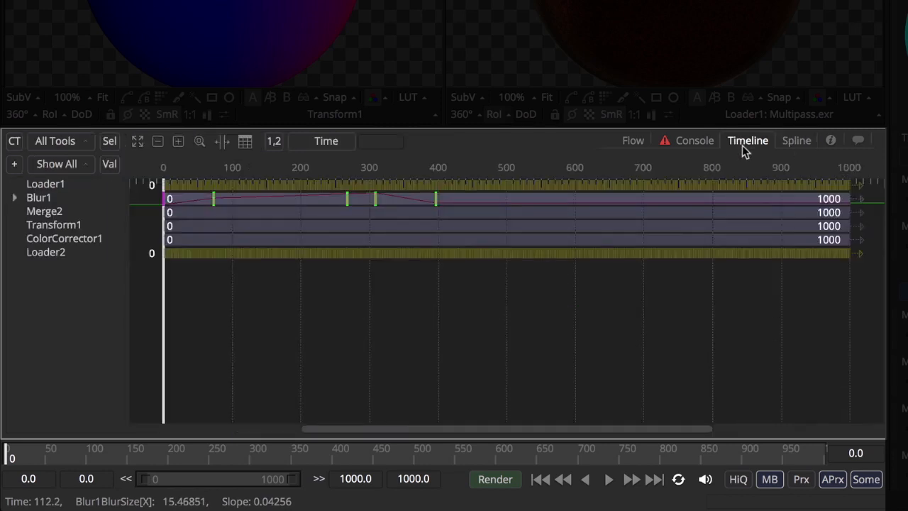
click(17, 199)
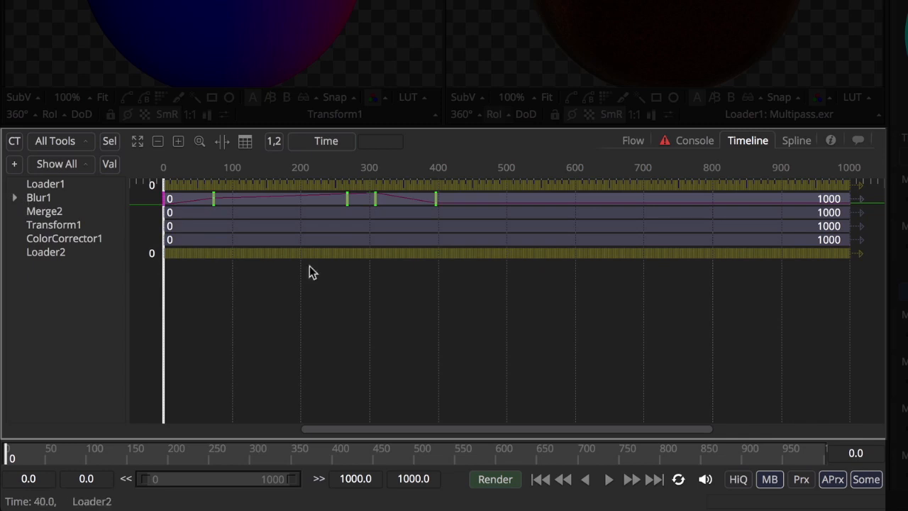
Set the Console's scripting language to Py2 and run the command print "Hello world".
click(697, 146)
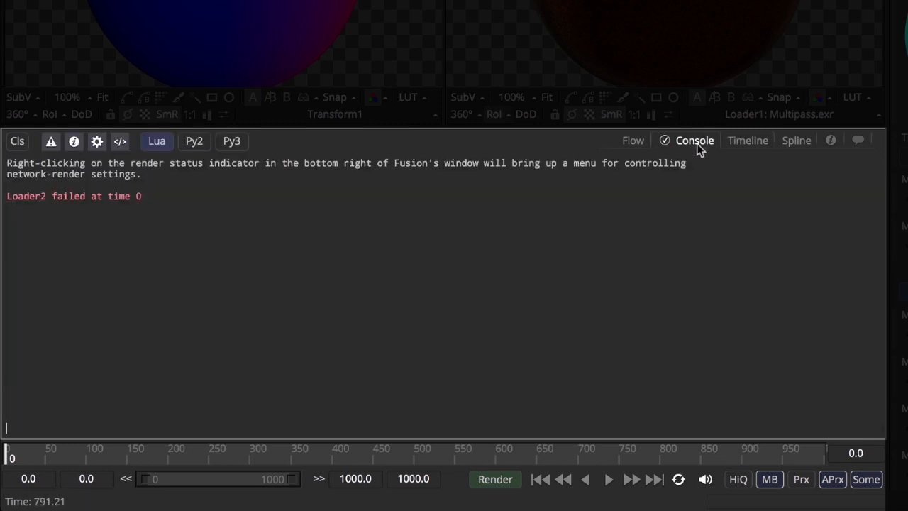
click(195, 143)
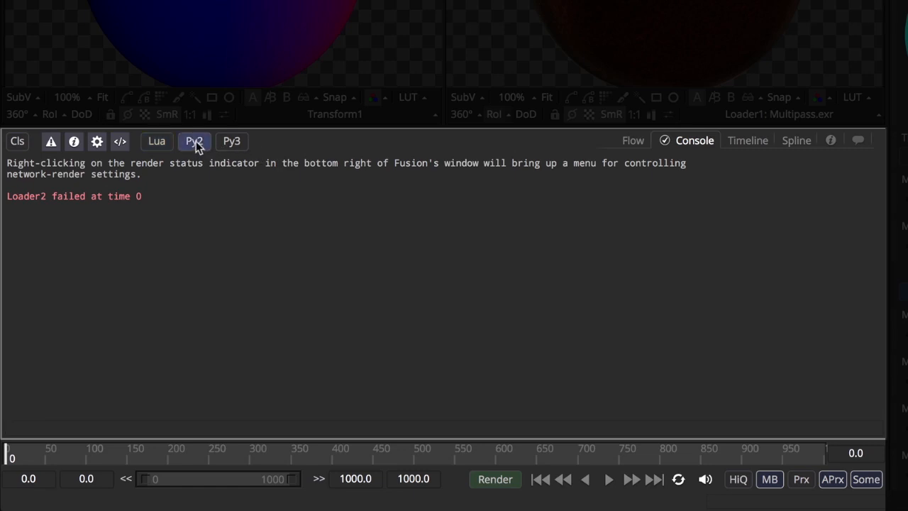
text(print "H)
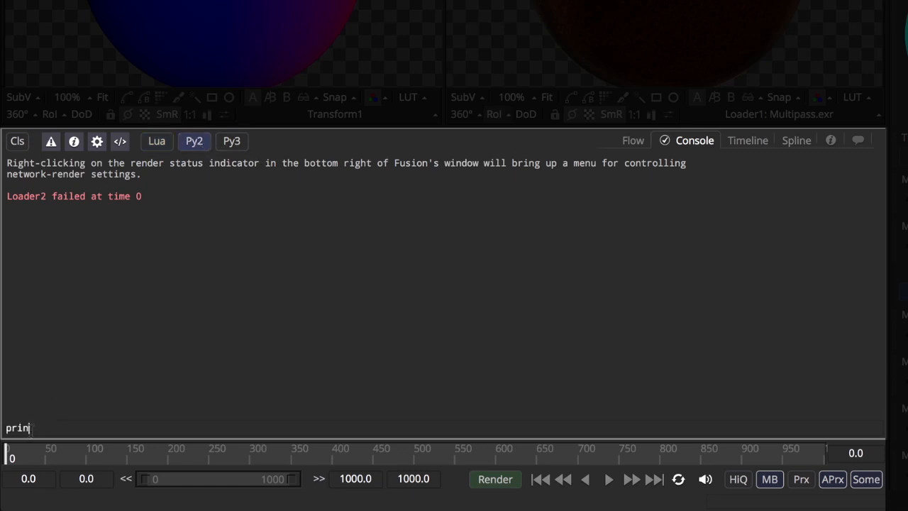
text(ello world")
key(Return)
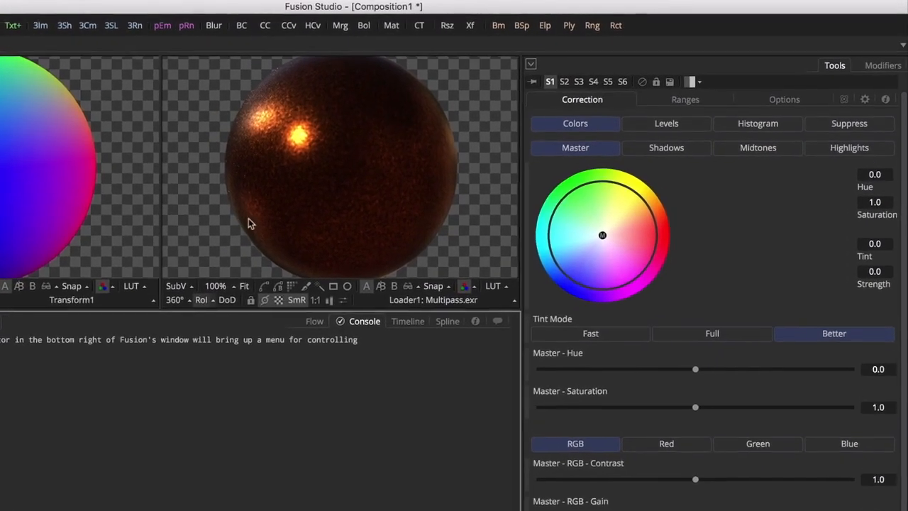
Examine the right viewer's layout options for undocking and the window commands for new image views and floating frames.
right_click(359, 188)
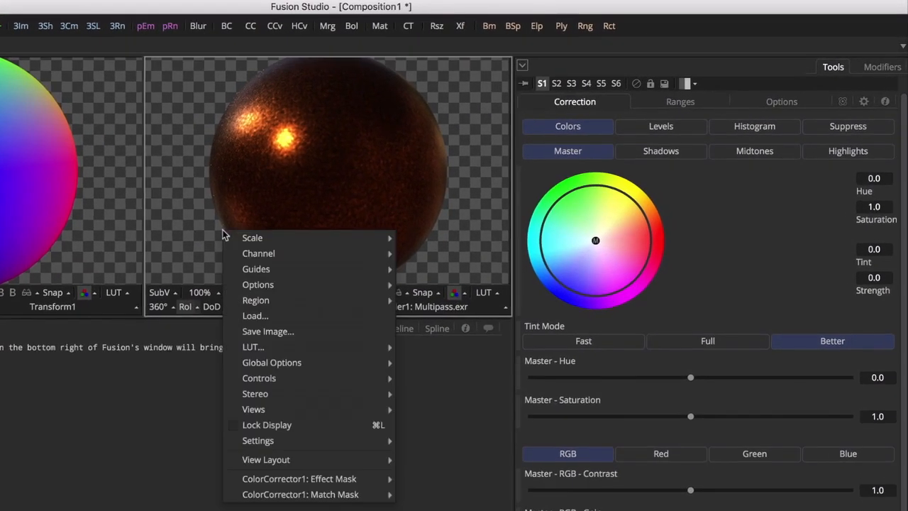
mouse_move(321, 460)
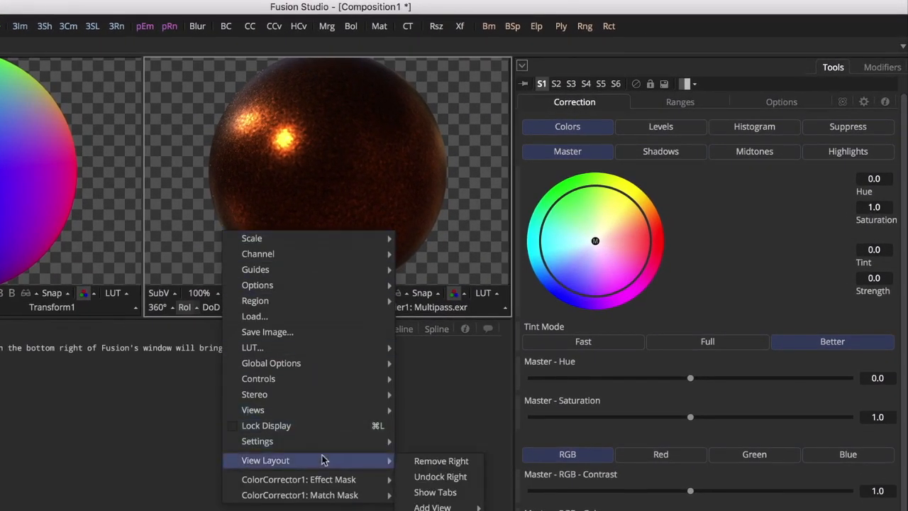
click(408, 477)
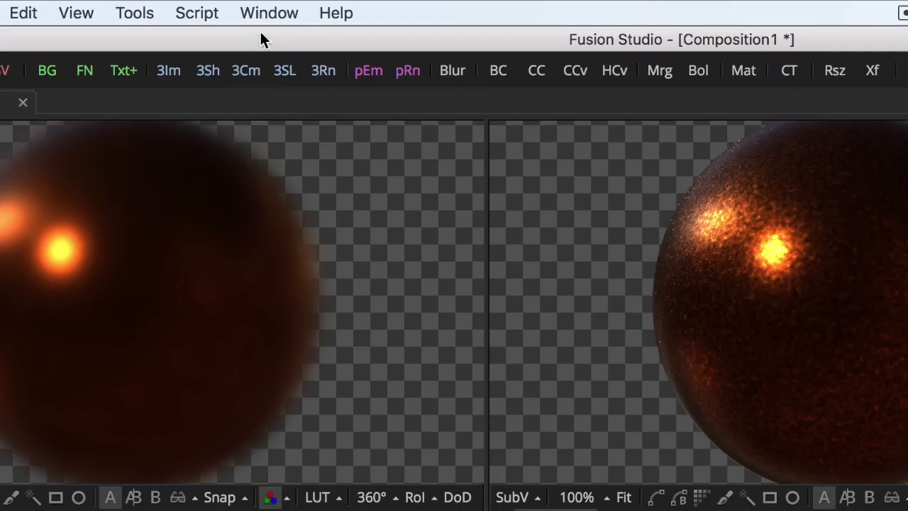
click(260, 14)
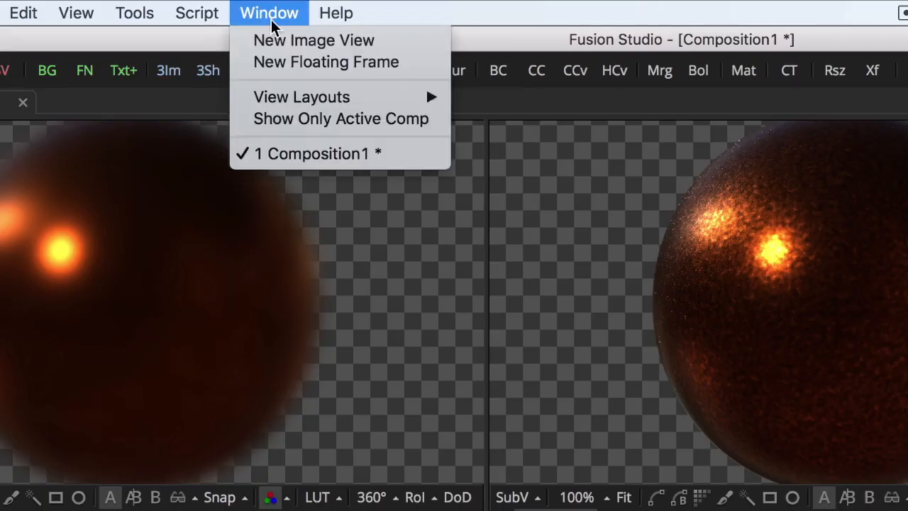
mouse_move(286, 90)
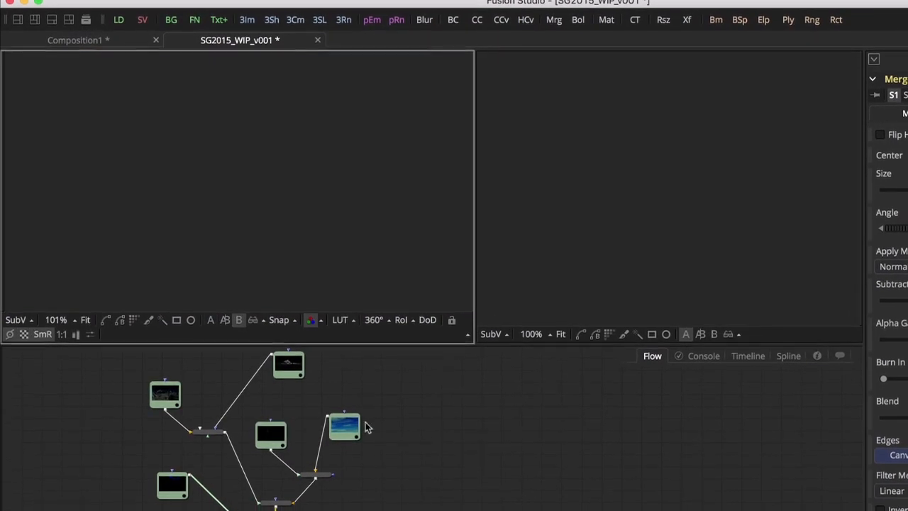
In the SG2015_WIP_v001 composition, show the UFO loader in the left viewer's B buffer and toggle between buffers A and B.
click(183, 490)
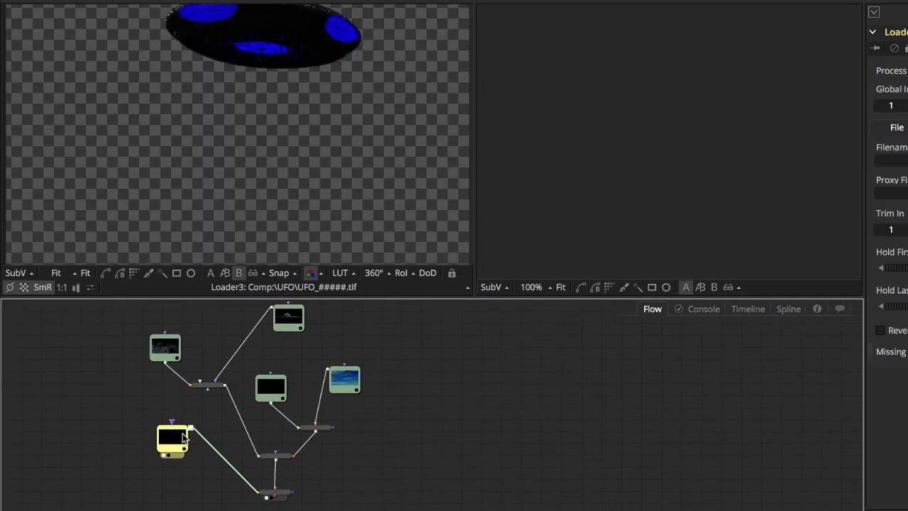
click(366, 202)
key(comma)
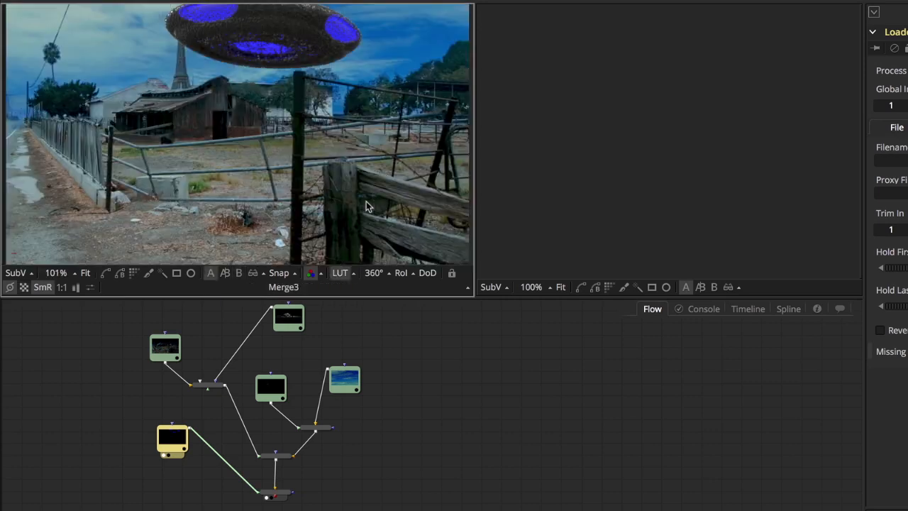
key(period)
key(comma)
key(period)
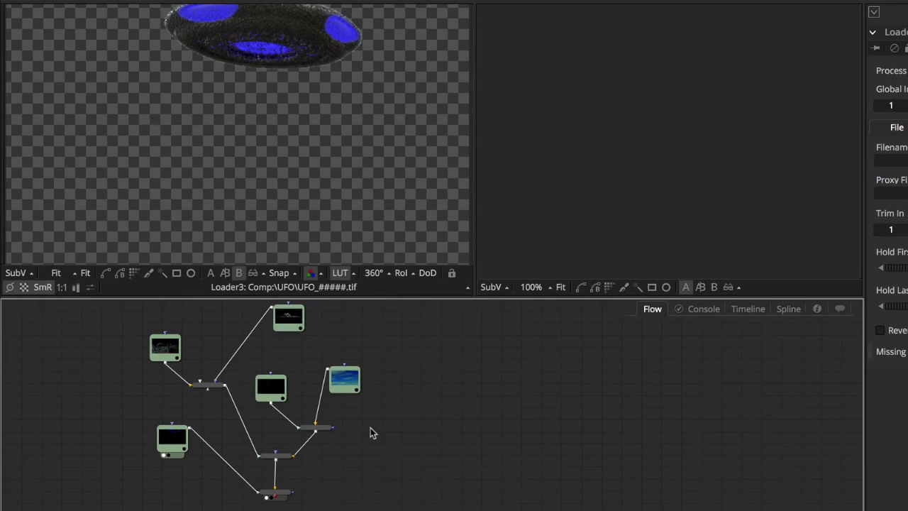
View the sky loader, the FarmyardShadow loader and Merge3 one after another in the left viewer.
drag(345, 380, 340, 169)
drag(288, 317, 301, 119)
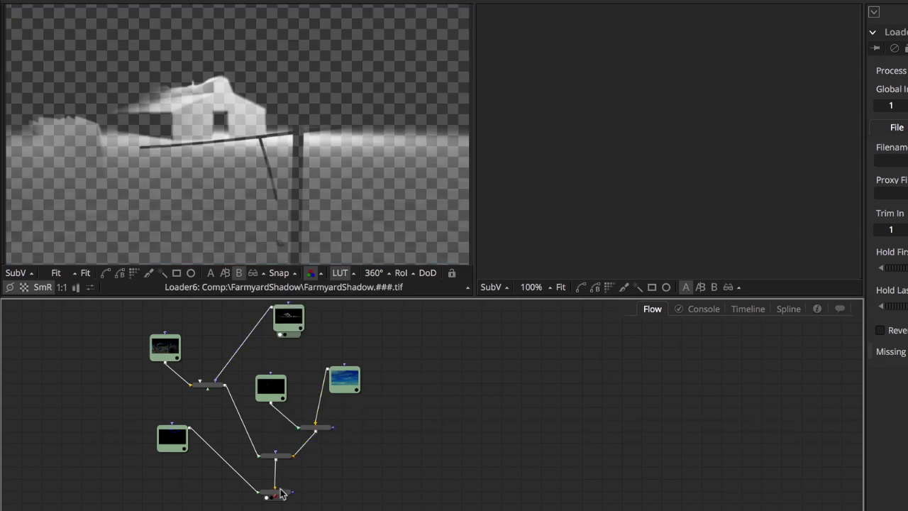
drag(277, 492, 303, 178)
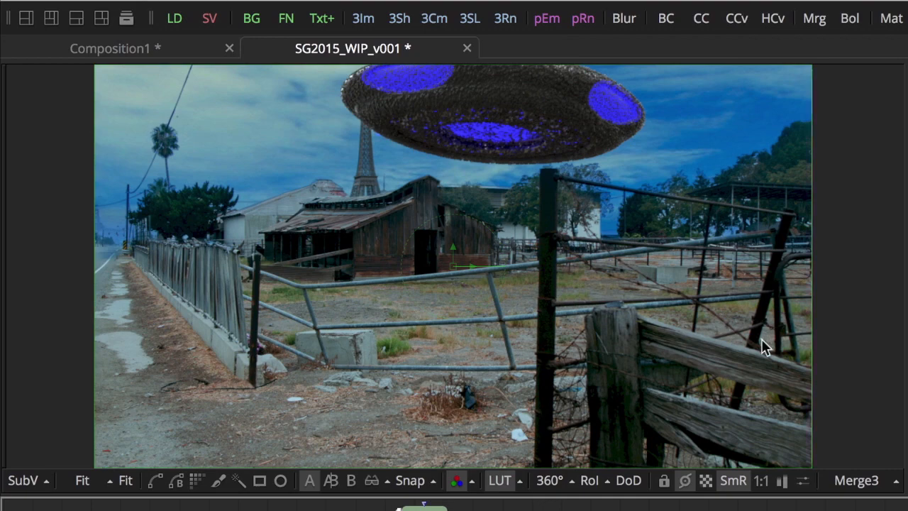
Pan and zoom the Merge3 image in the left viewer, fit it to the view and set it to 100%.
middle_drag(387, 324, 517, 369)
ctrl+scroll(518, 370, down, 2)
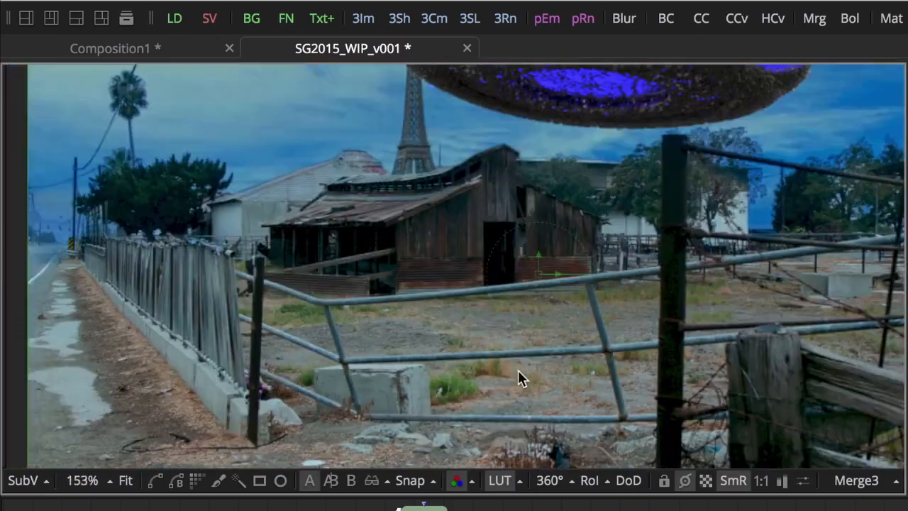
ctrl+scroll(518, 371, down, 2)
ctrl+scroll(518, 371, up, 5)
ctrl+scroll(518, 371, down, 4)
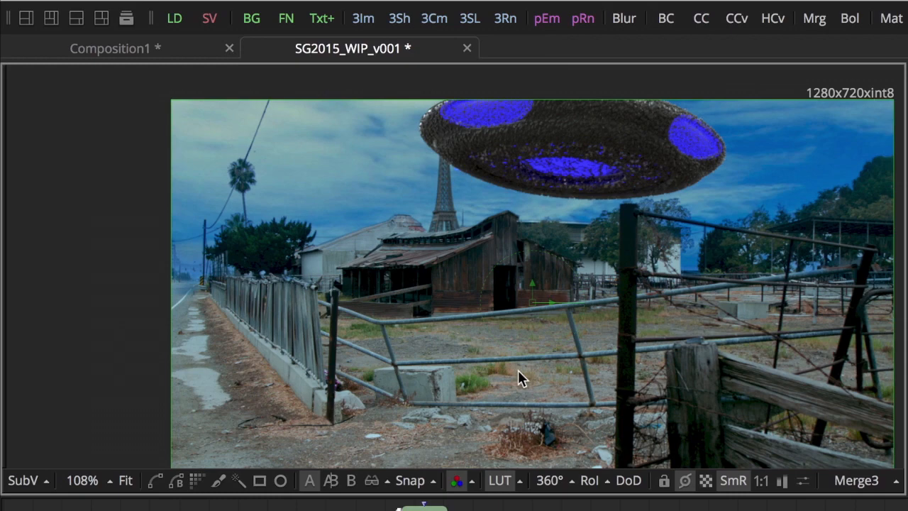
ctrl+scroll(518, 370, up, 3)
ctrl+scroll(518, 370, down, 3)
key(ctrl+f)
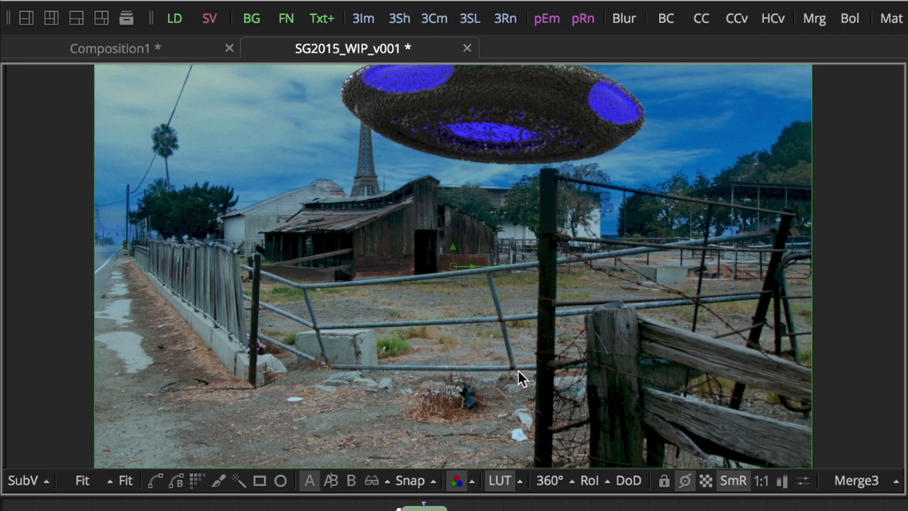
key(ctrl+1)
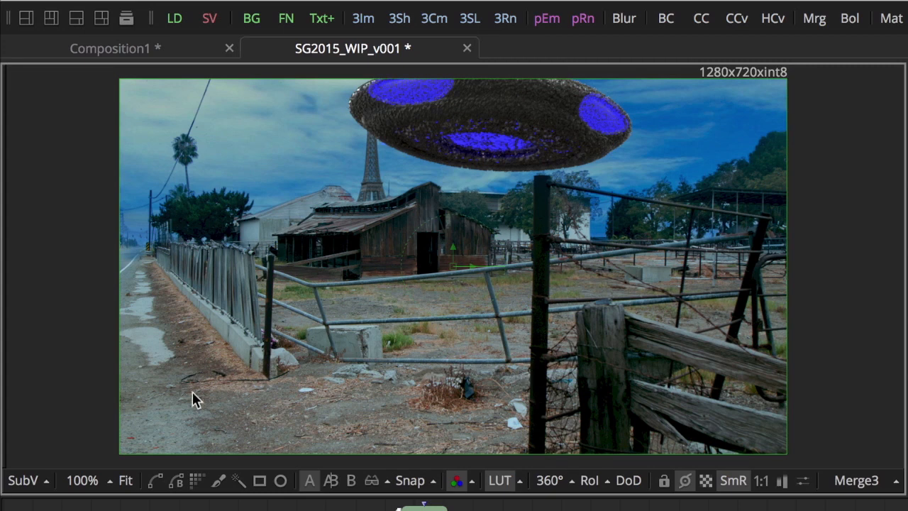
Show the Waveform subview in the left viewer, review the available subview types and restrict the waveform to one line.
click(34, 482)
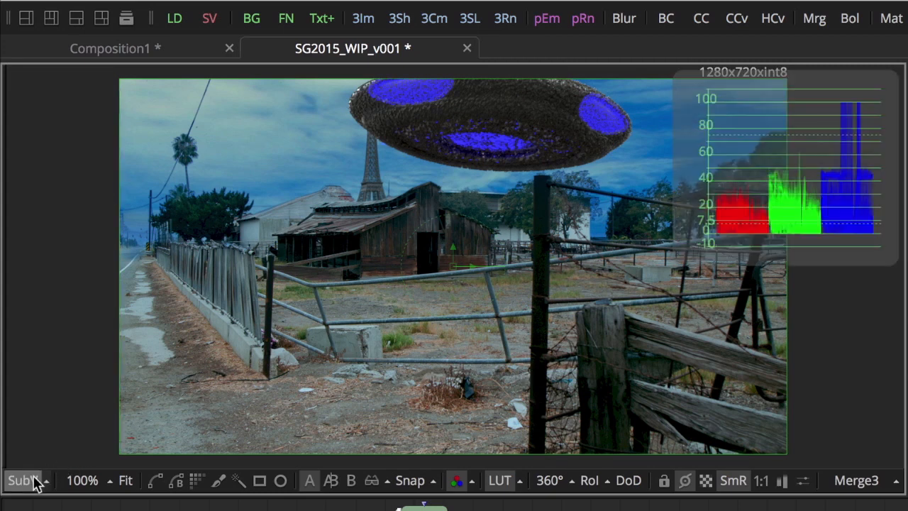
click(47, 484)
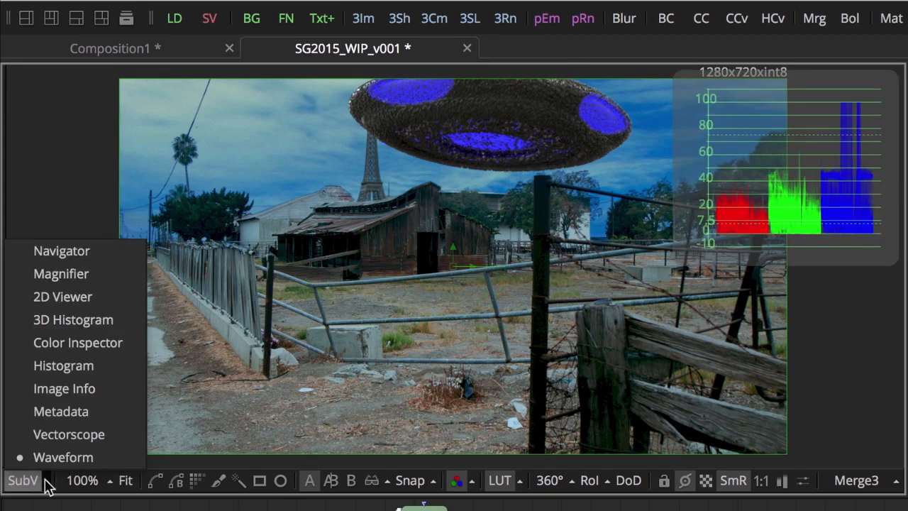
click(46, 484)
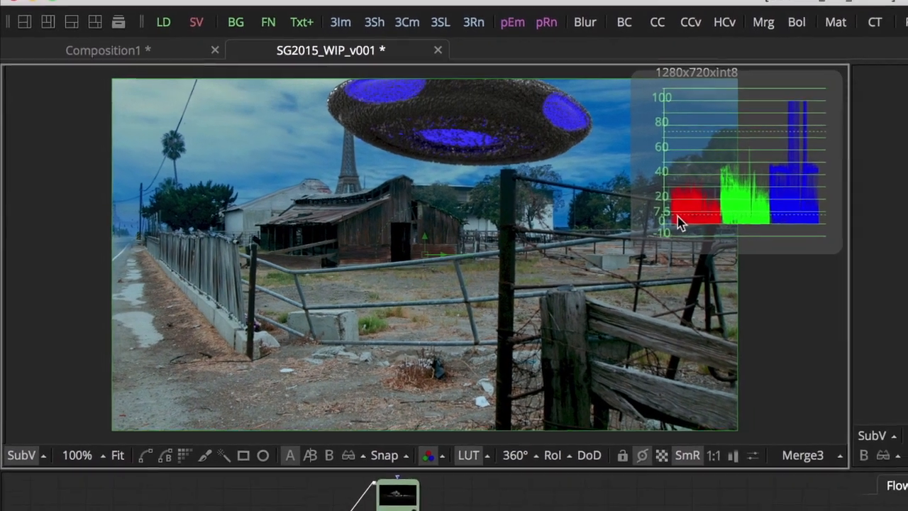
right_click(720, 224)
mouse_move(771, 244)
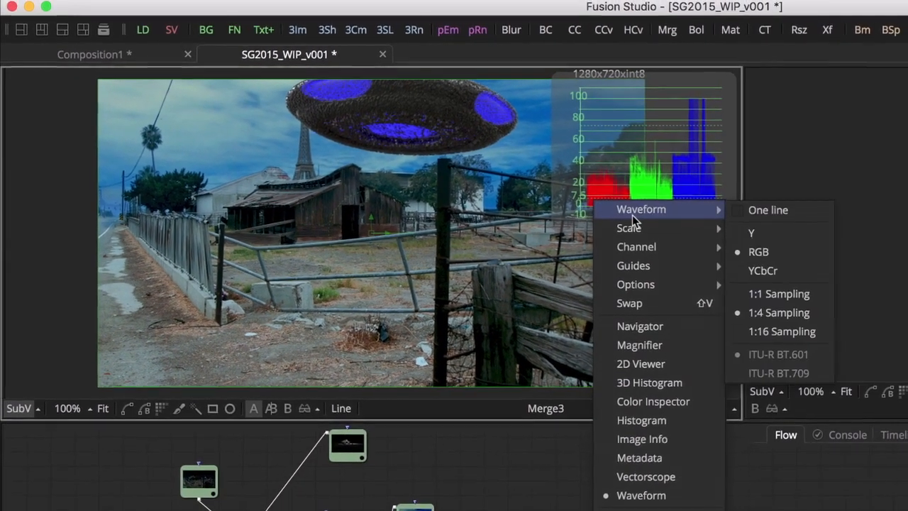
click(756, 215)
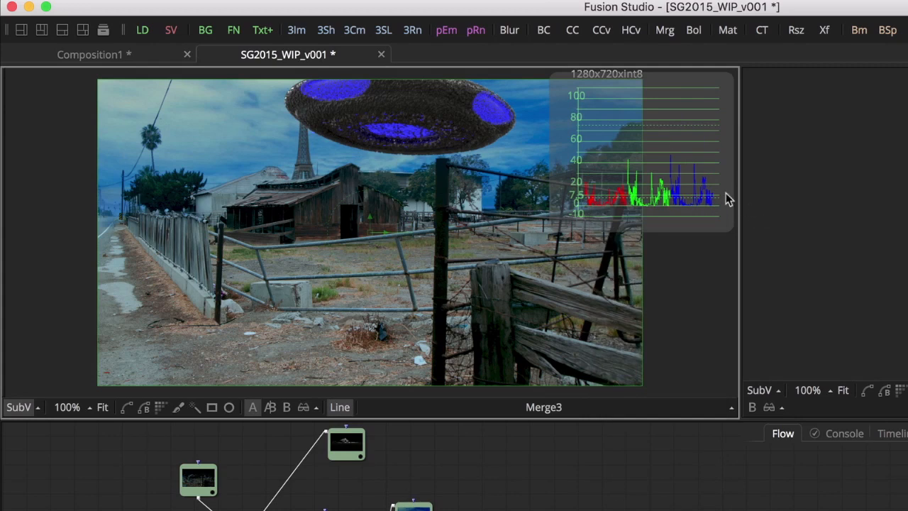
Switch the waveform subview to the Y channel and swap it out of the left viewer.
right_click(659, 192)
mouse_move(699, 200)
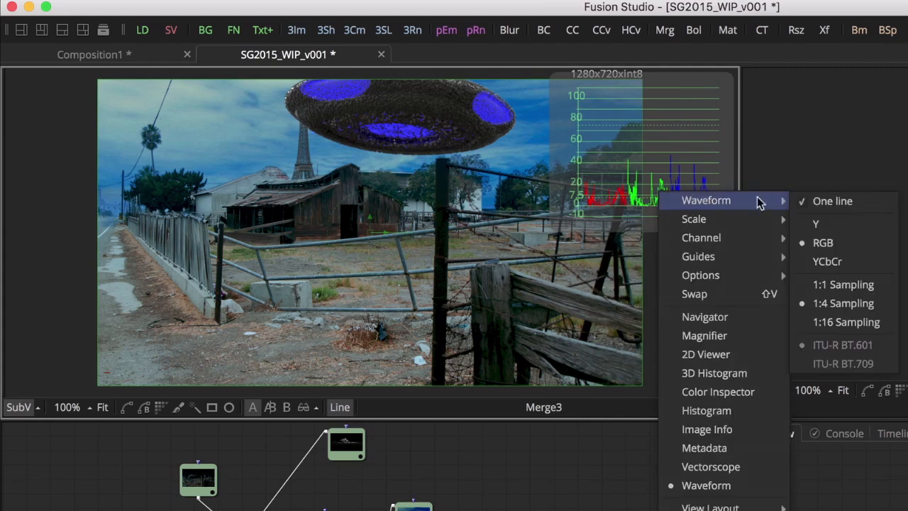
click(819, 224)
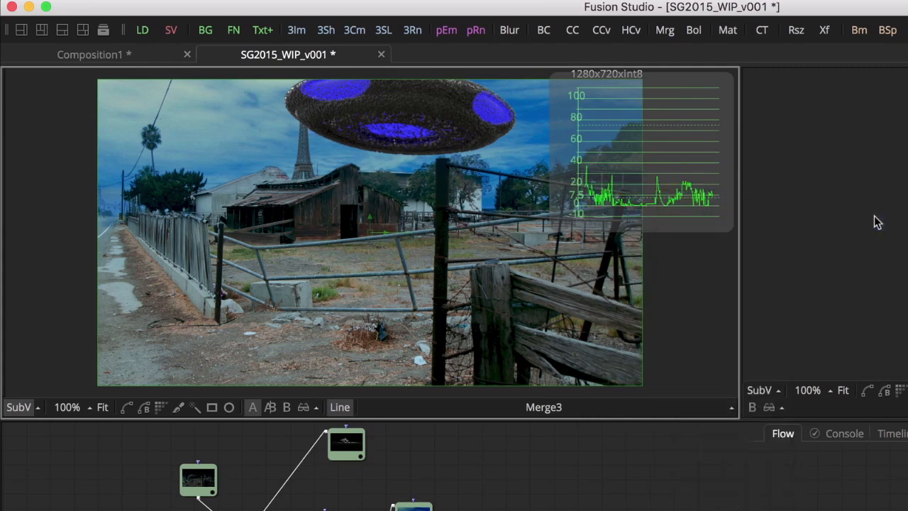
key(v)
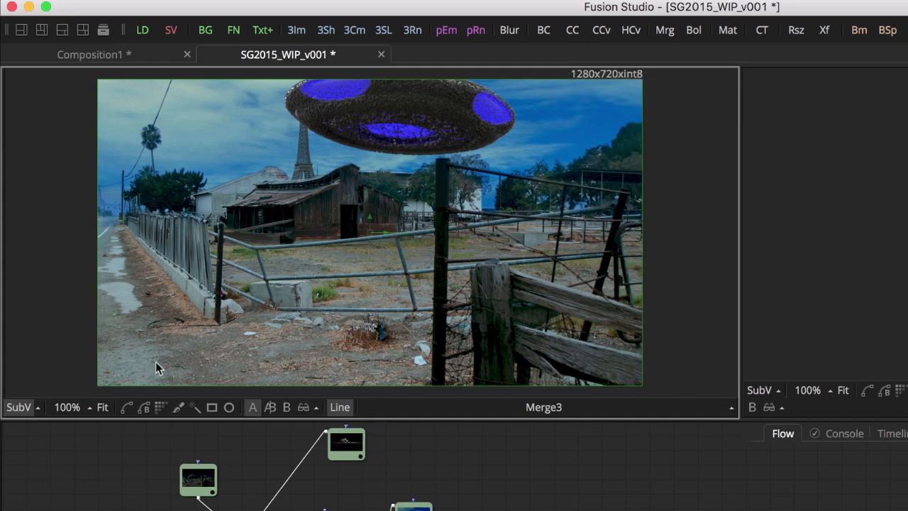
View the Merge3 image at the 50% and 200% zoom presets and fit it to the left viewer.
click(93, 406)
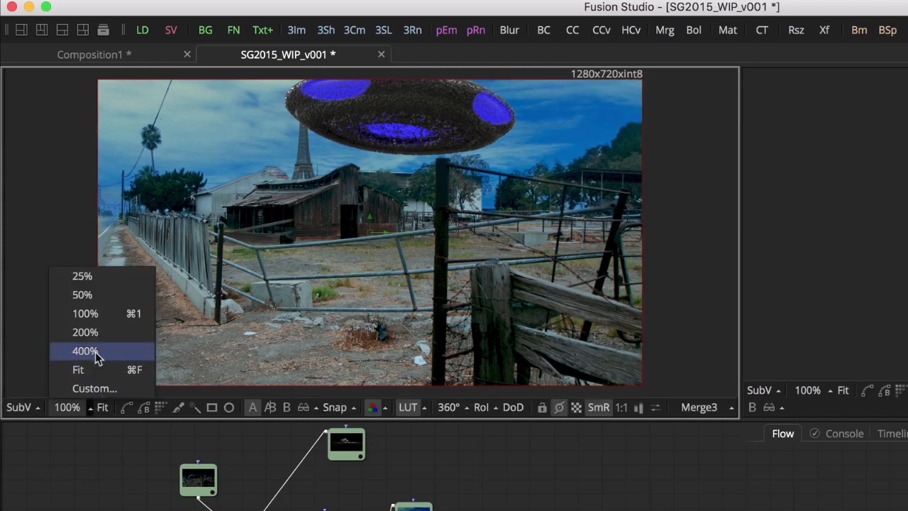
click(85, 294)
click(91, 403)
click(91, 333)
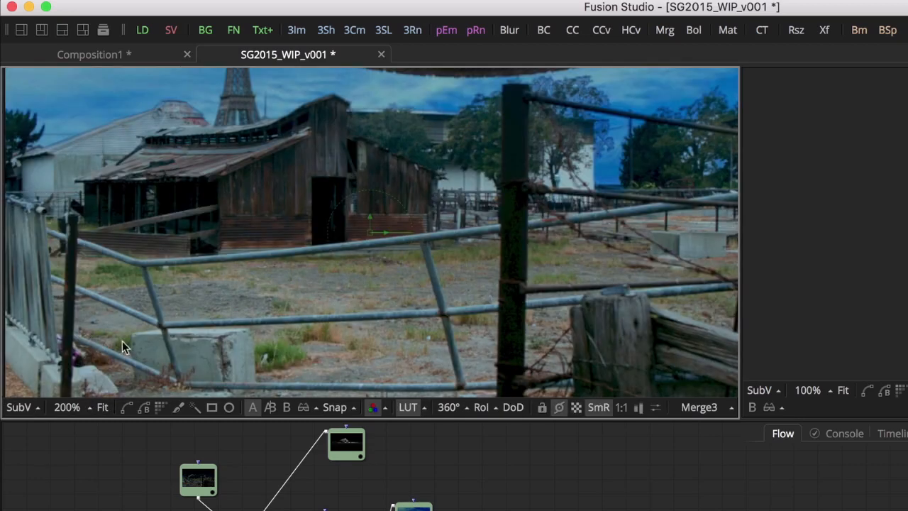
click(103, 408)
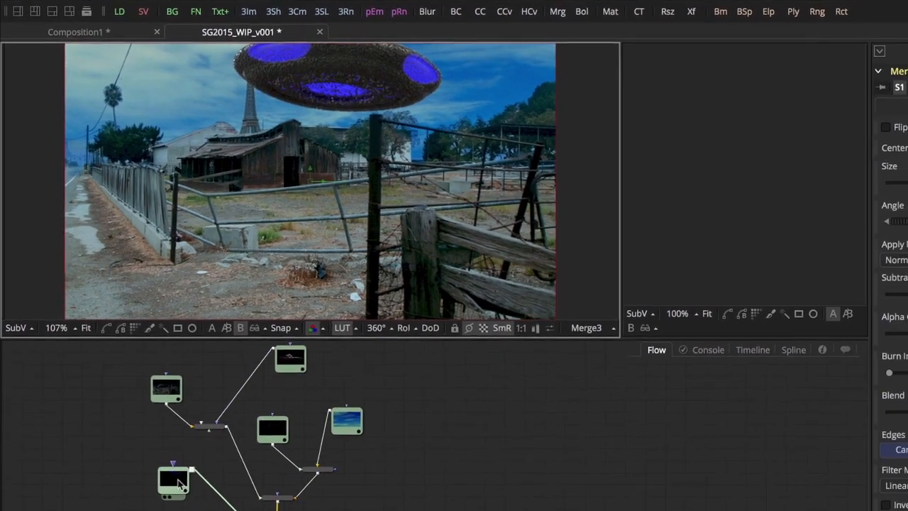
Load the UFO loader into the left viewer's B buffer, enable the A/B split wipe and move the divider right over the UFO.
click(185, 503)
key(1)
click(239, 346)
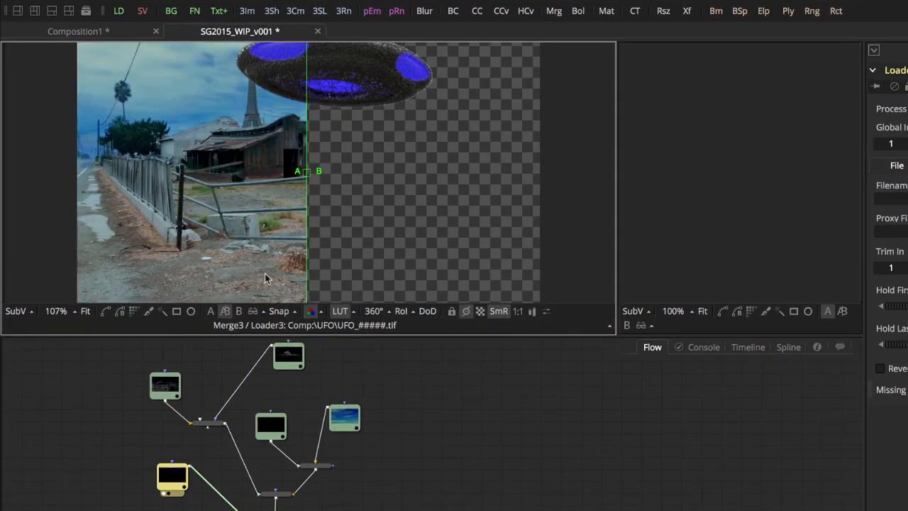
drag(307, 172, 372, 189)
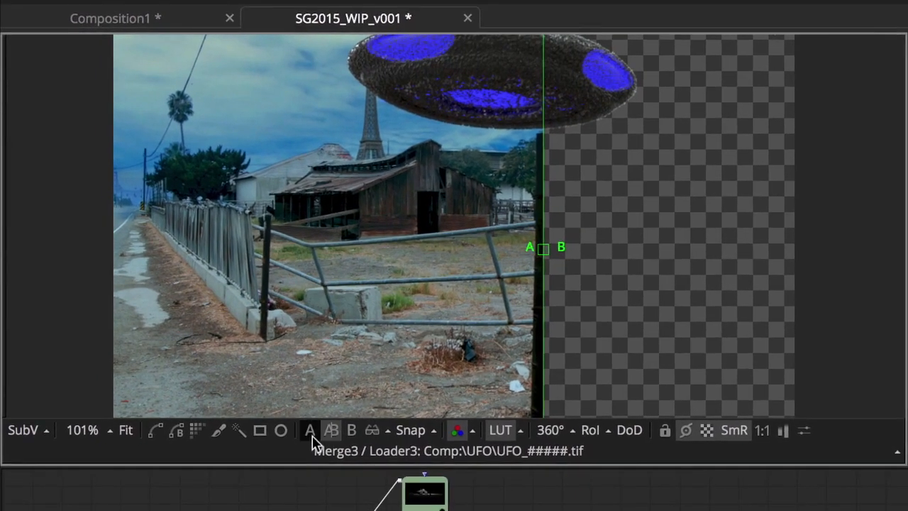
Return the left viewer to the A buffer only and review its stereo display and Snap options.
click(311, 431)
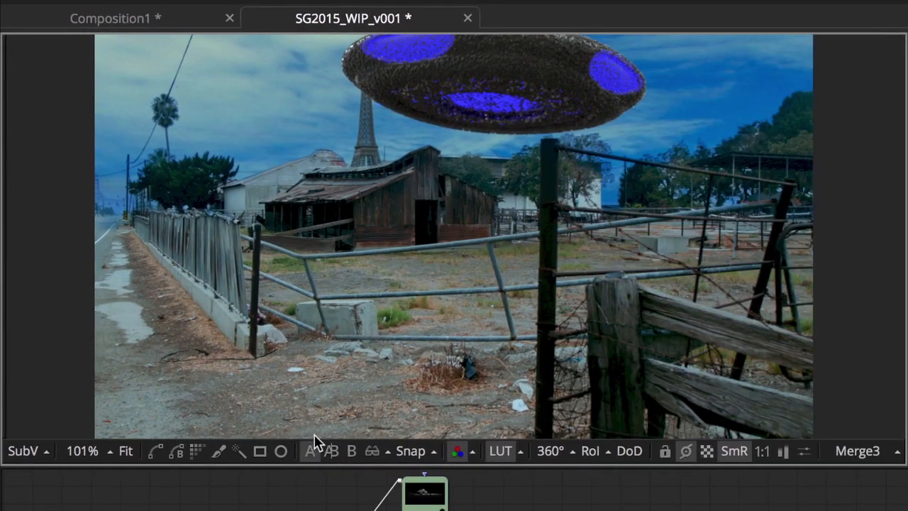
click(390, 454)
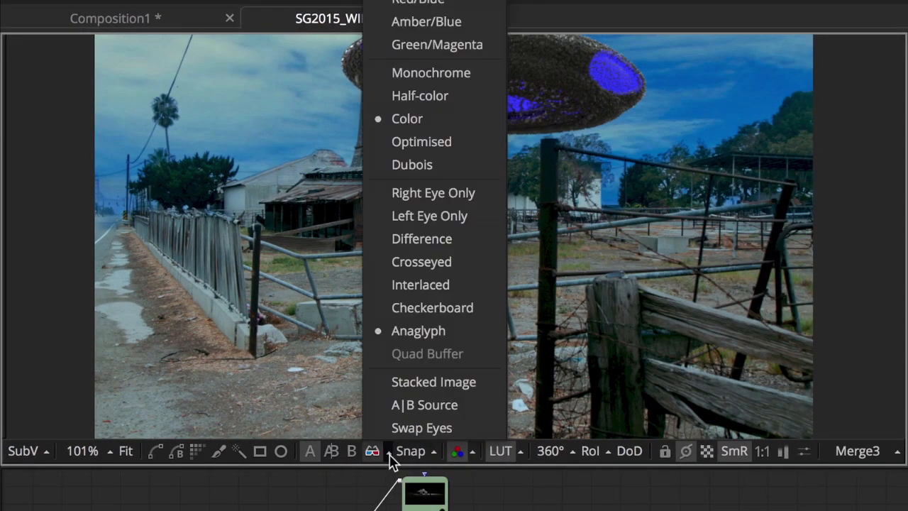
click(389, 455)
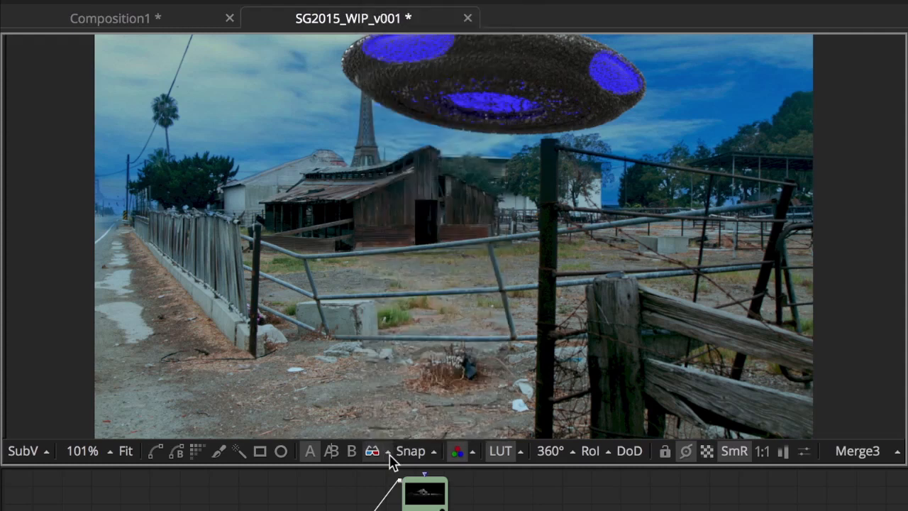
click(435, 454)
click(436, 455)
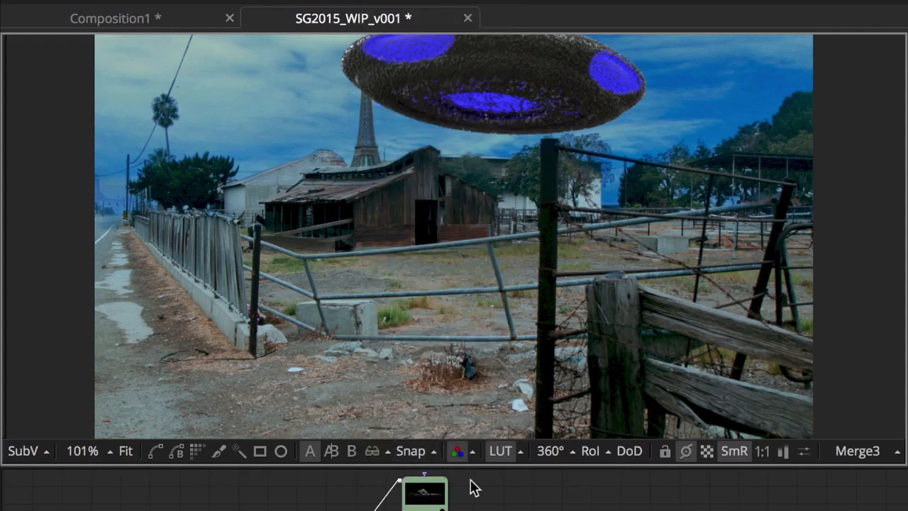
Review the left viewer's color channel, 360° and RoI options without changing any of them.
click(473, 454)
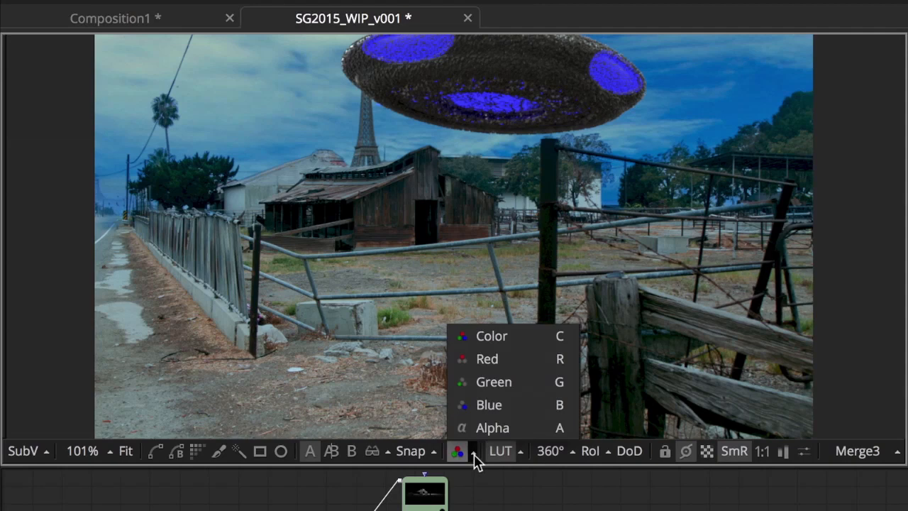
click(474, 454)
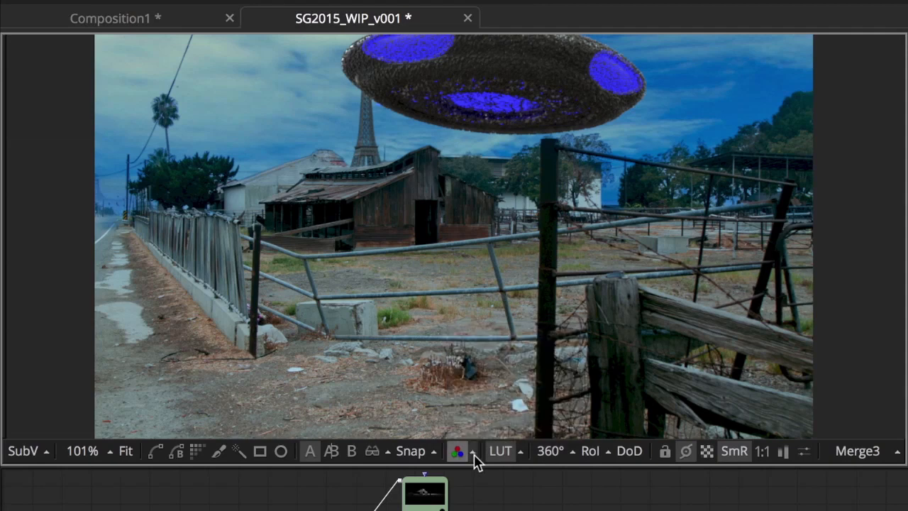
click(572, 452)
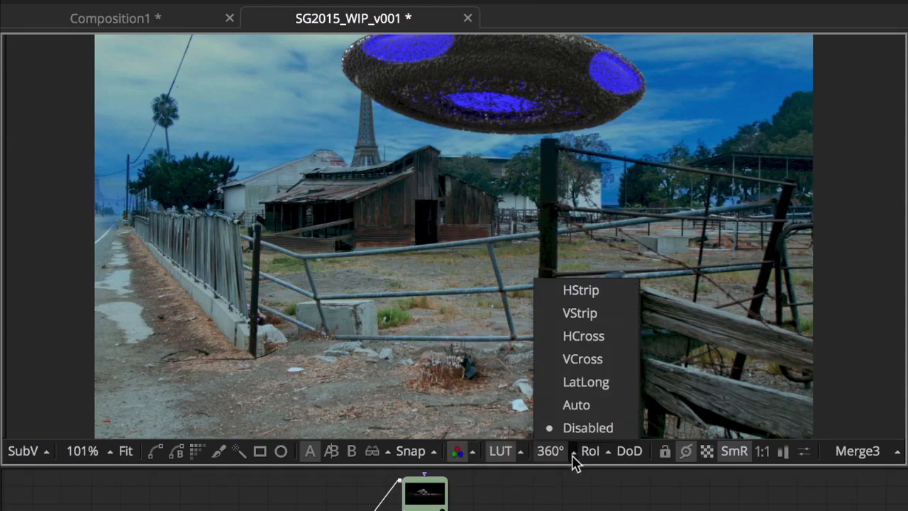
click(571, 455)
click(607, 451)
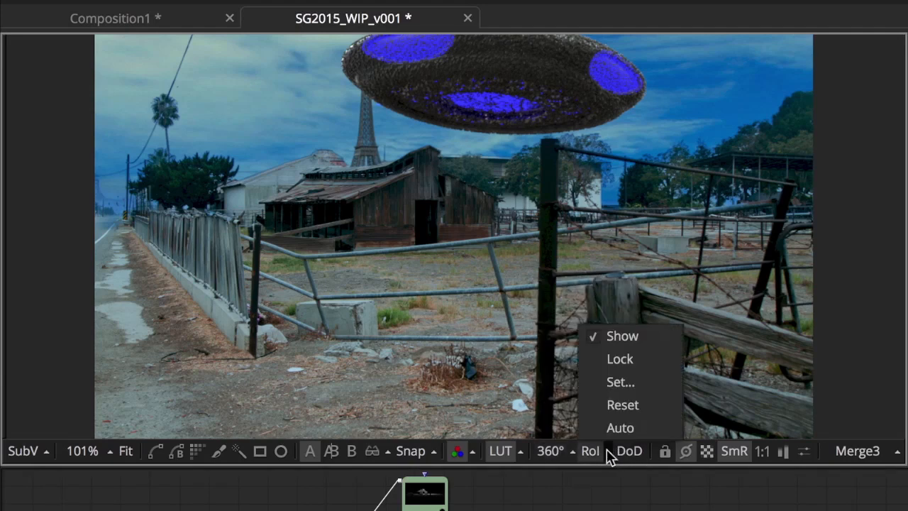
click(607, 454)
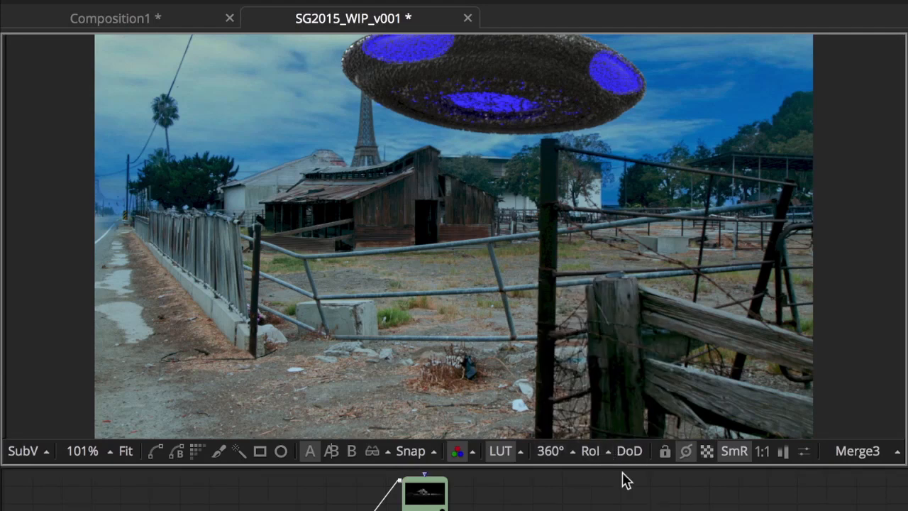
Toggle the left viewer's lock on and off, and hide and restore its on-screen controls.
click(663, 456)
click(662, 456)
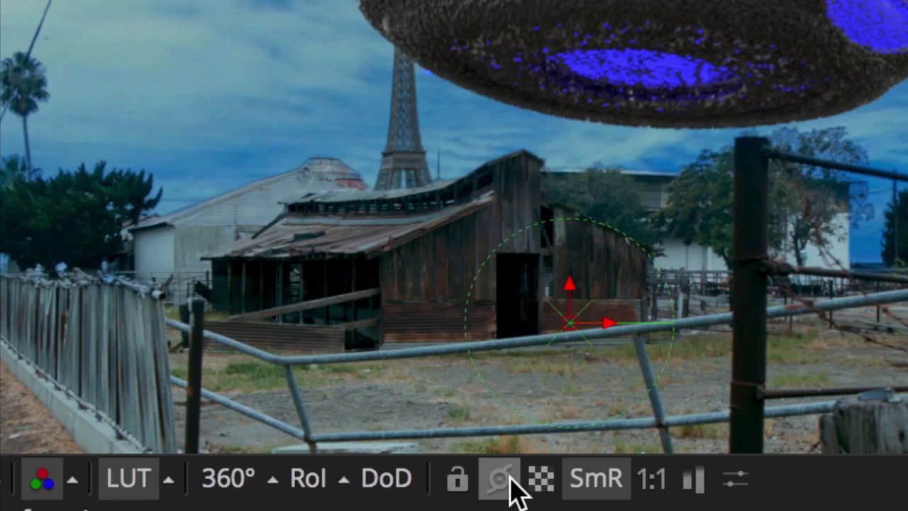
click(508, 477)
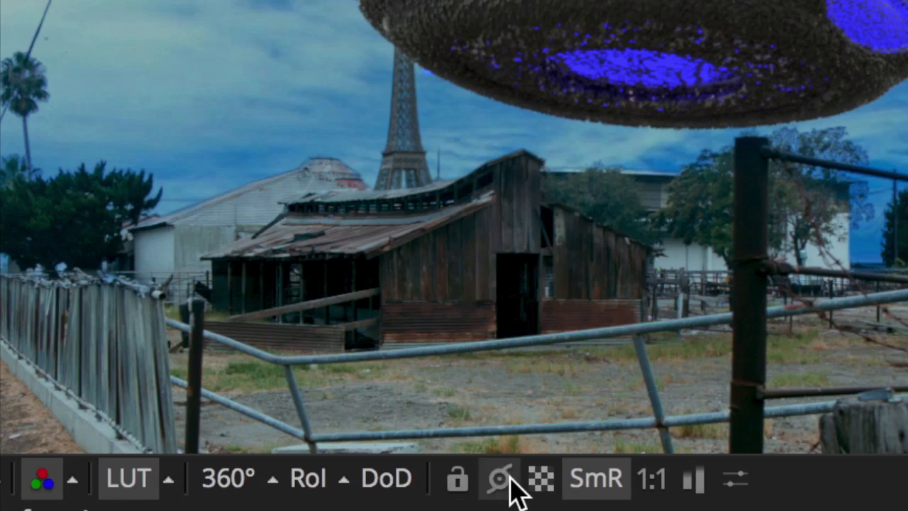
click(508, 477)
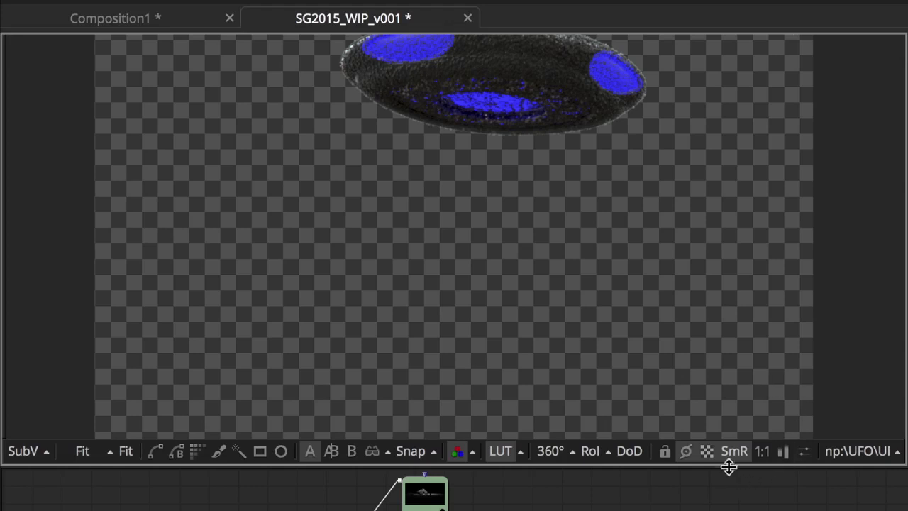
Toggle the checker underlay behind the UFO image and switch smooth resize off and on over its enlarged pixels.
click(708, 452)
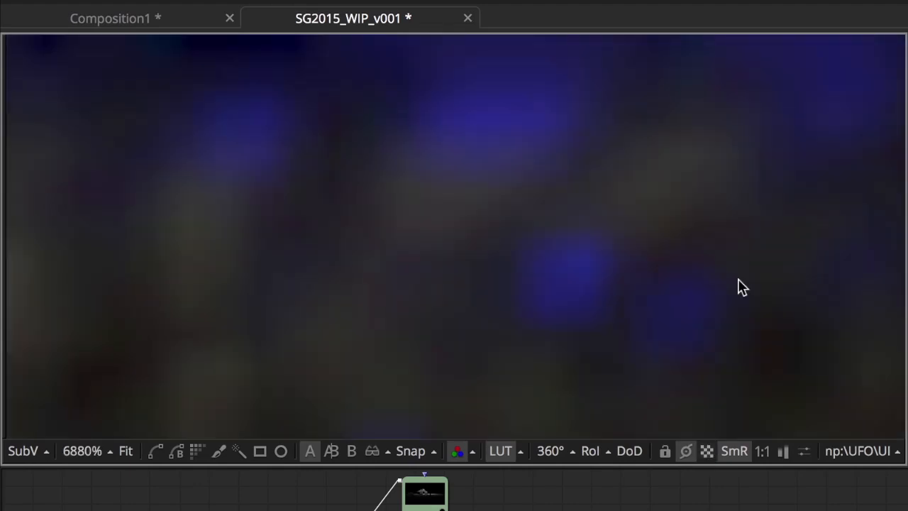
click(738, 452)
click(738, 452)
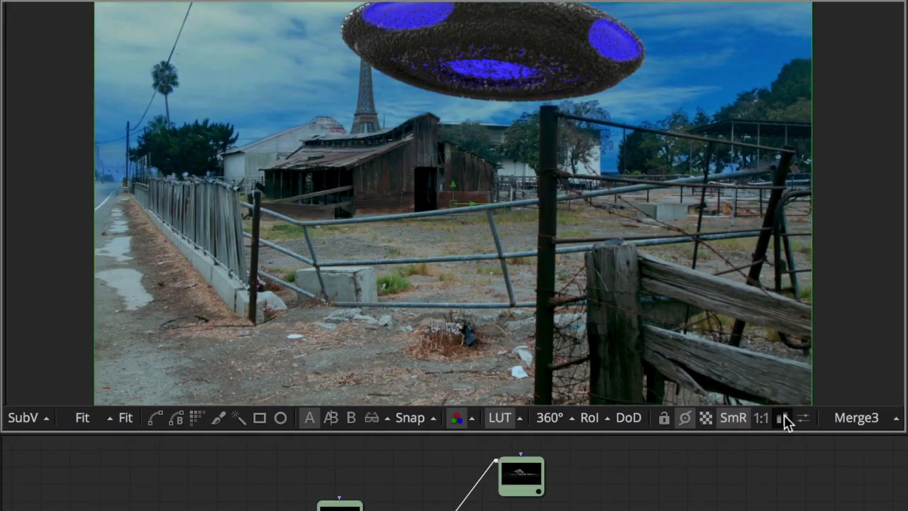
Toggle the normalized image display on Merge3, then show the viewer's Gain and Gamma sliders and vary both.
click(785, 417)
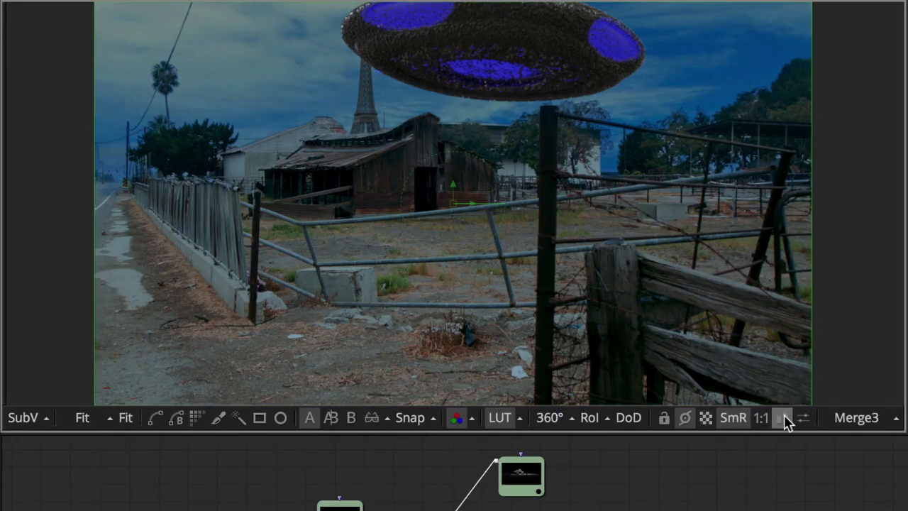
click(785, 418)
click(804, 424)
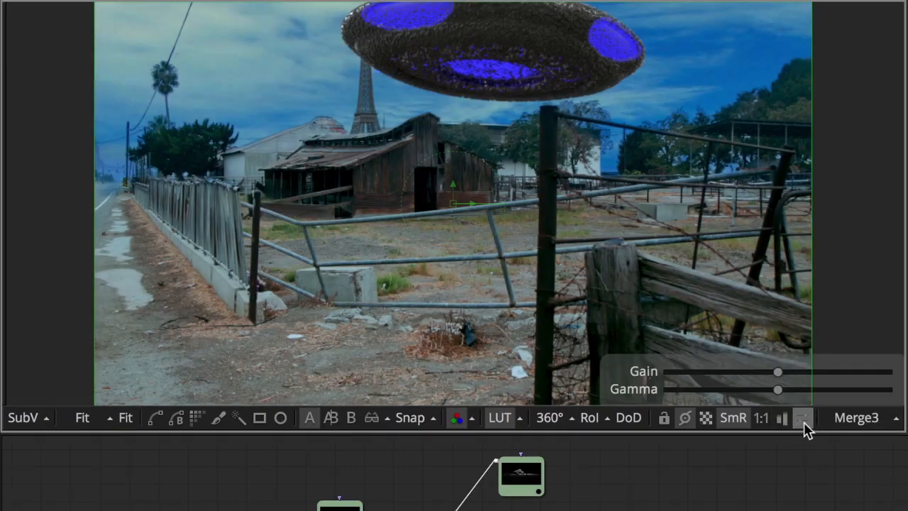
drag(780, 373, 798, 383)
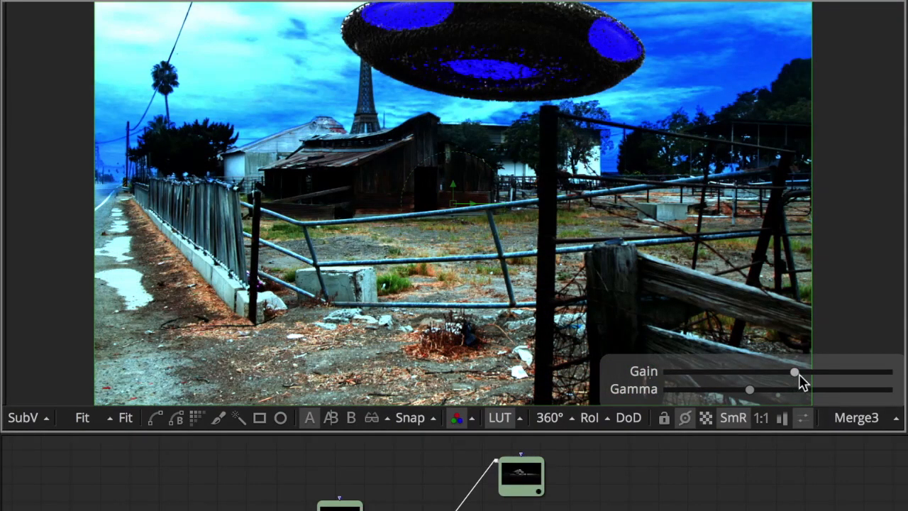
drag(781, 399, 783, 404)
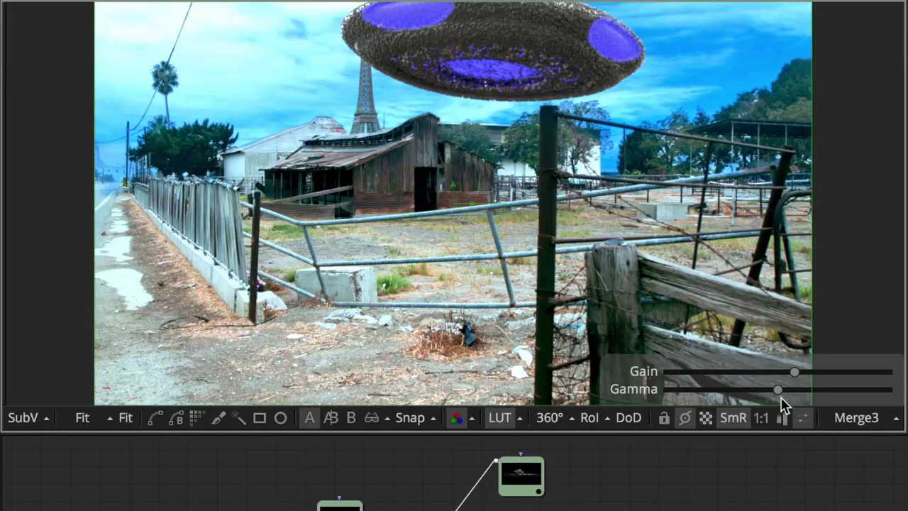
drag(793, 374, 742, 380)
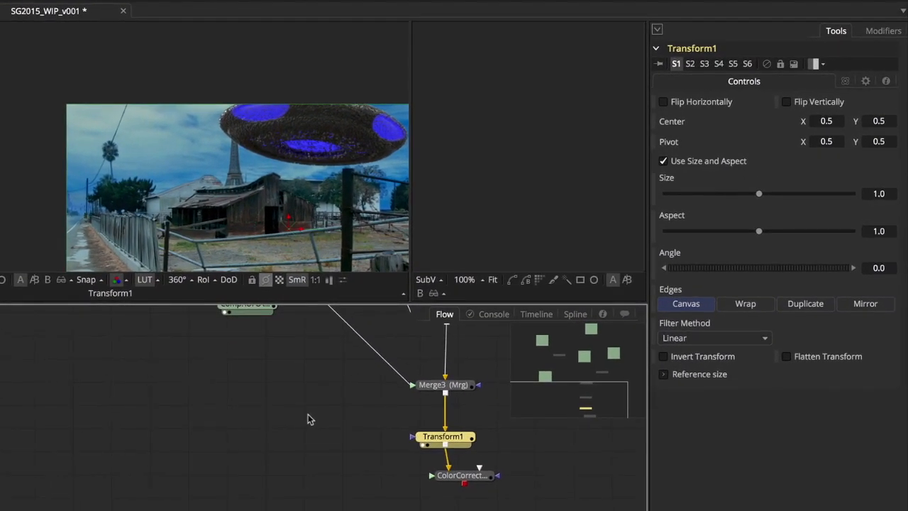
Inspect the controls of ColorCorrector2, Merge3 and Transform1 in turn, ending on ColorCorrector2's color correction controls.
click(467, 481)
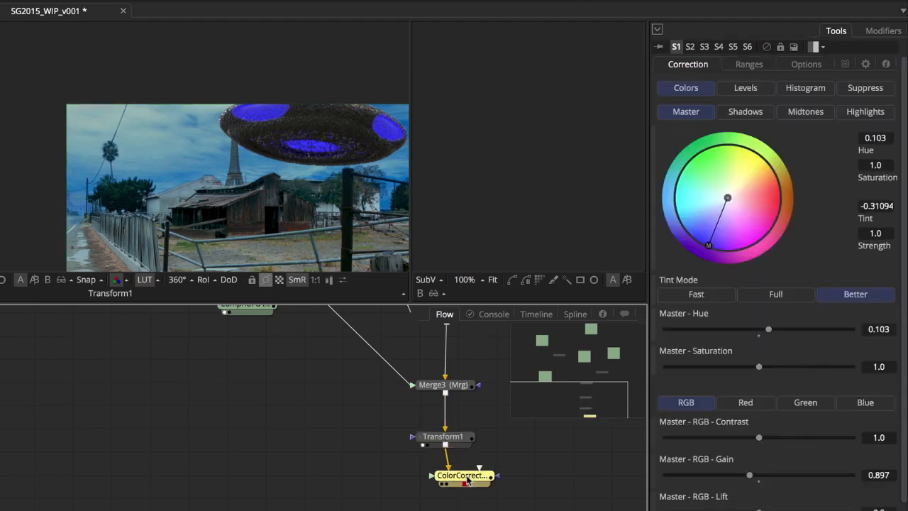
click(460, 386)
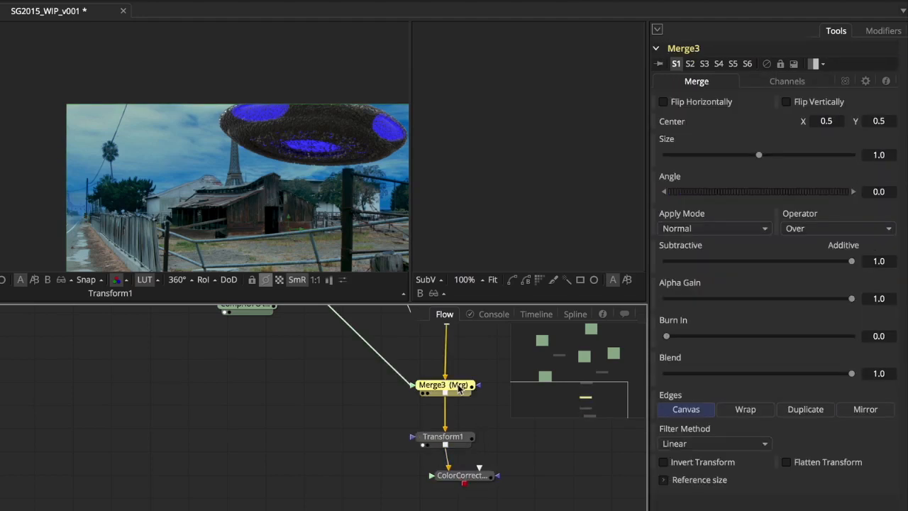
click(460, 438)
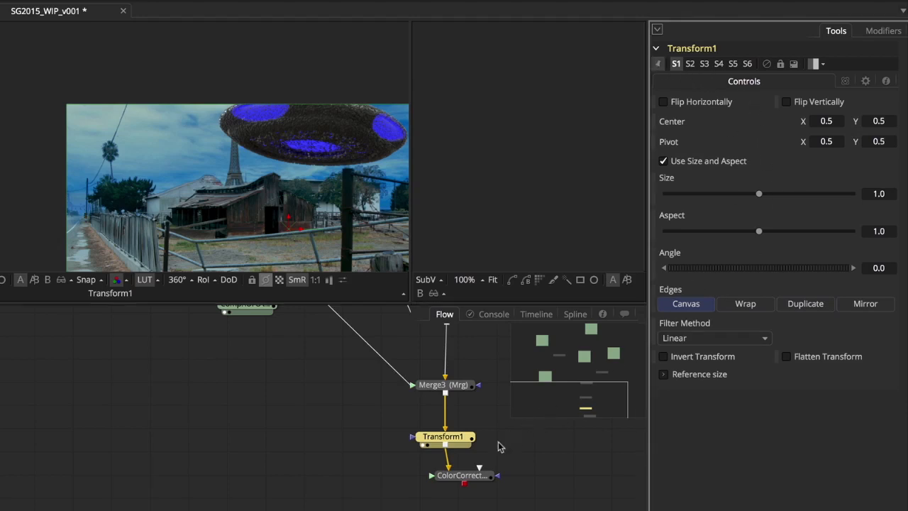
click(463, 475)
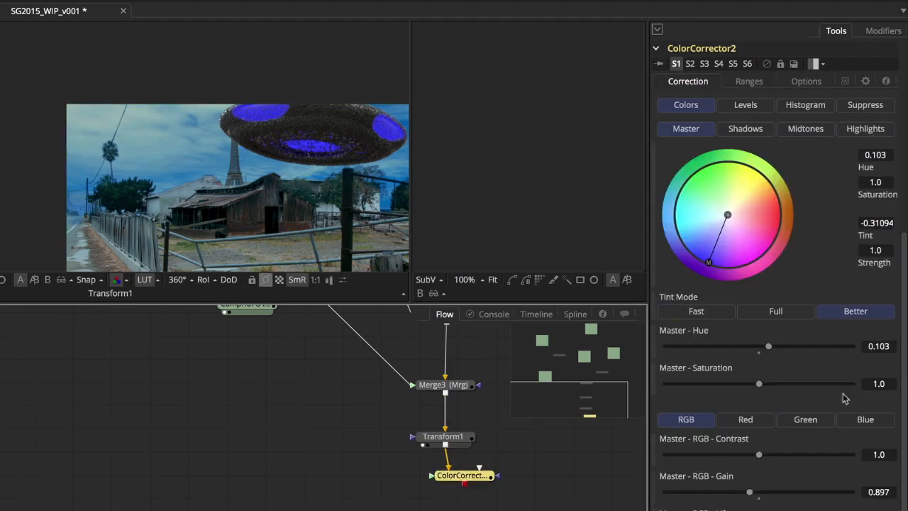
scroll(895, 298, up, 3)
scroll(892, 198, up, 5)
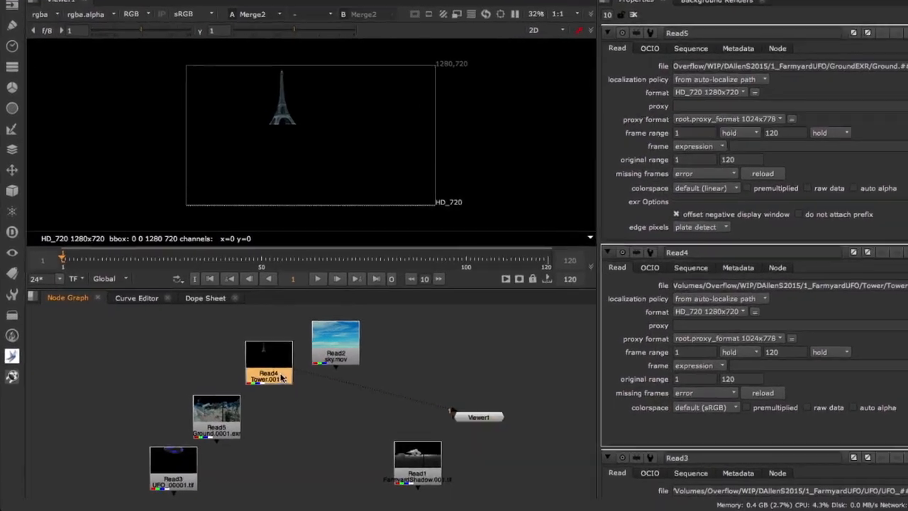
Switch to Nuke, add a Merge node to the Tower read and connect its B input to the sky.mov read.
key(m)
drag(336, 361, 313, 417)
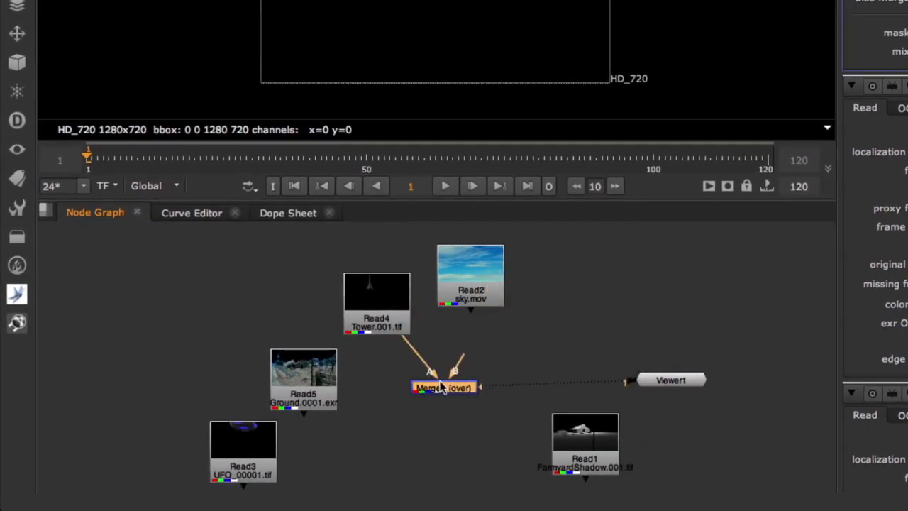
drag(463, 355, 468, 300)
View the Ground read, add a second Merge node to it and connect its B input to Merge1.
click(304, 387)
key(1)
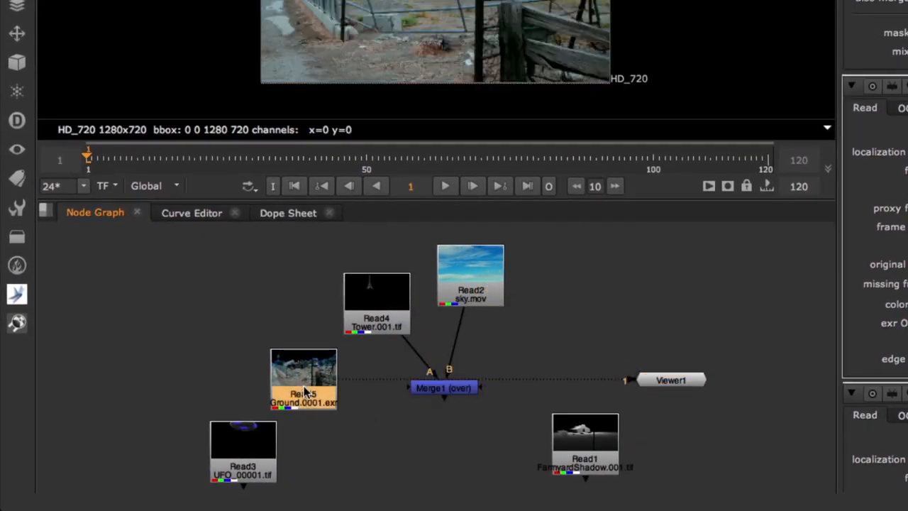
key(m)
drag(374, 384, 445, 398)
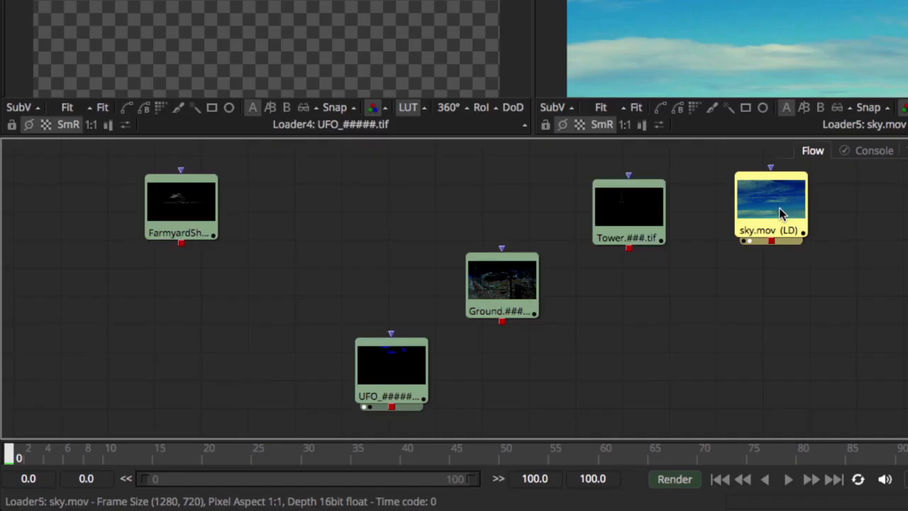
Switch to Fusion, add a Merge after the sky.mov loader, move it down and connect the Tower loader as its foreground.
key(shift+space)
text(mrg)
key(Return)
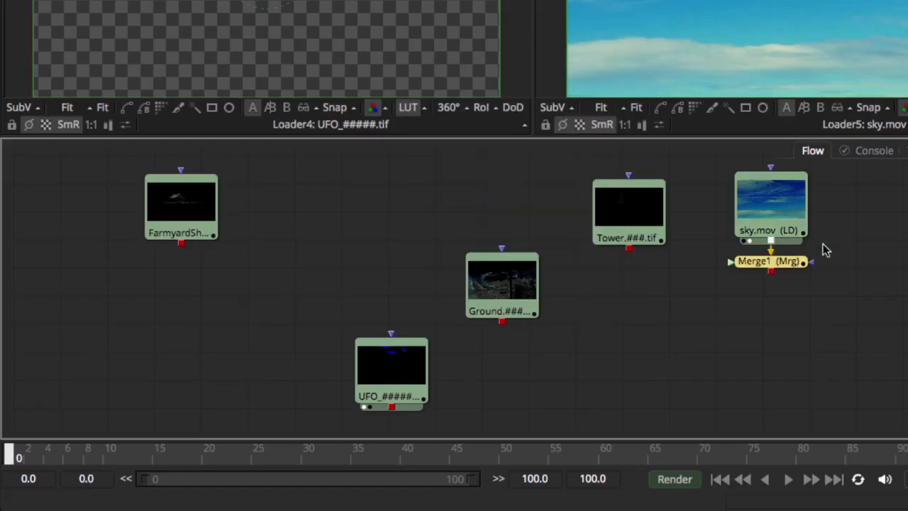
drag(771, 261, 735, 309)
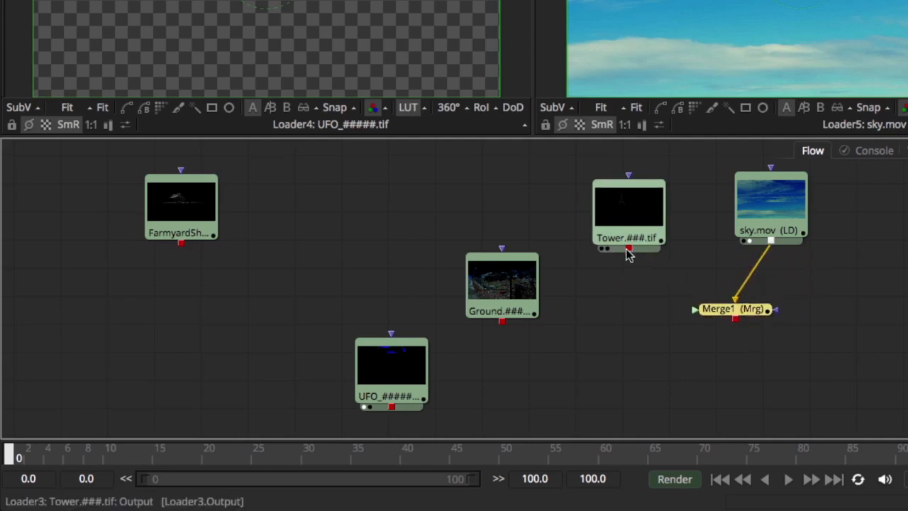
drag(628, 249, 718, 307)
View Merge1, add a second Merge below it with the Ground loader as foreground, and show the result in the right viewer.
key(2)
key(shift+space)
key(Return)
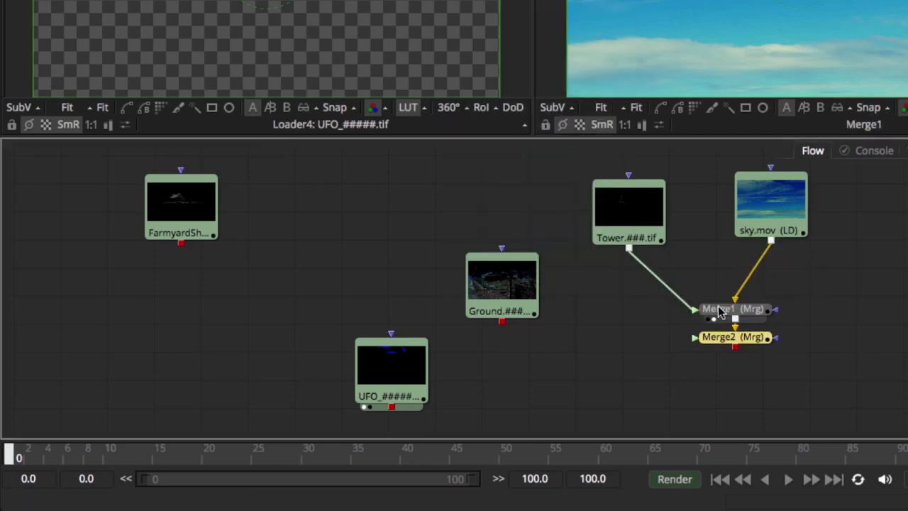
drag(738, 339, 681, 389)
drag(506, 322, 651, 386)
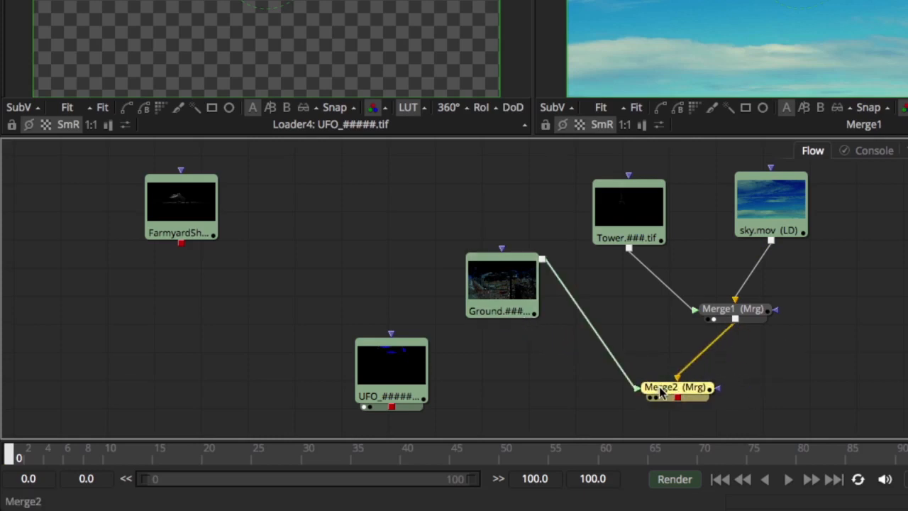
key(2)
Add a third Merge after Merge2 for compositing the UFO loader over the ground and sky.
middle_drag(785, 394, 800, 322)
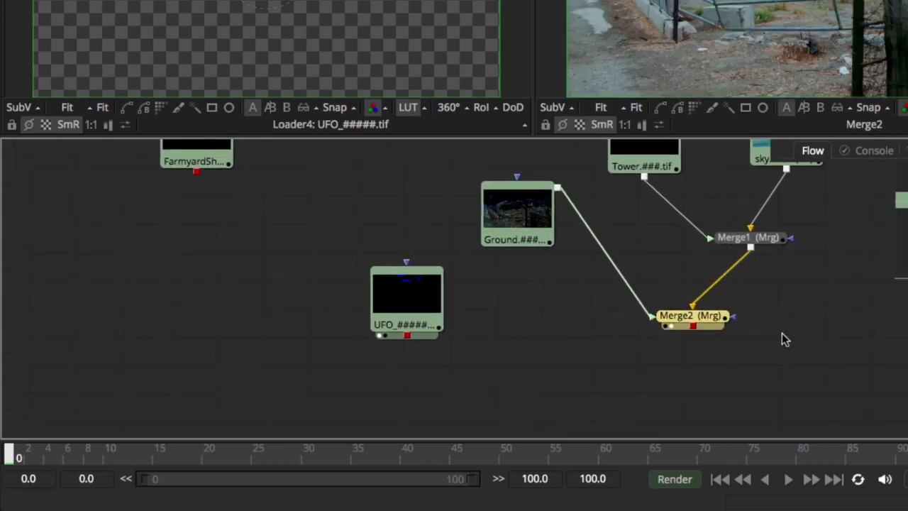
key(ctrl+m)
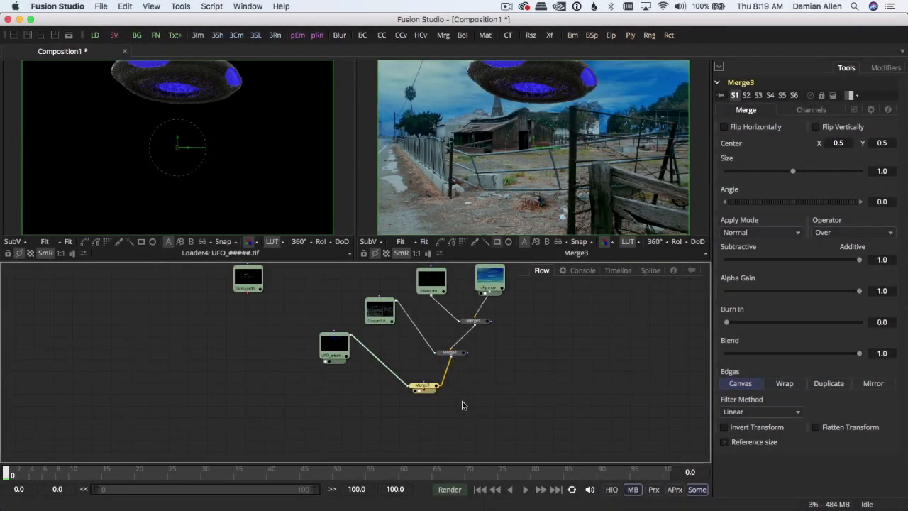
Add a Blur tool after Merge3 through the tool search and place it below Merge3.
key(shift+space)
text(mer)
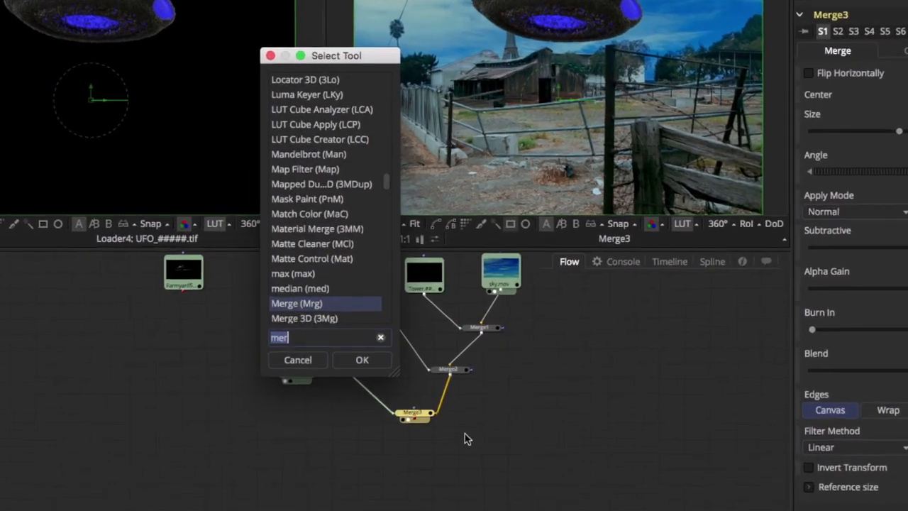
text(blur)
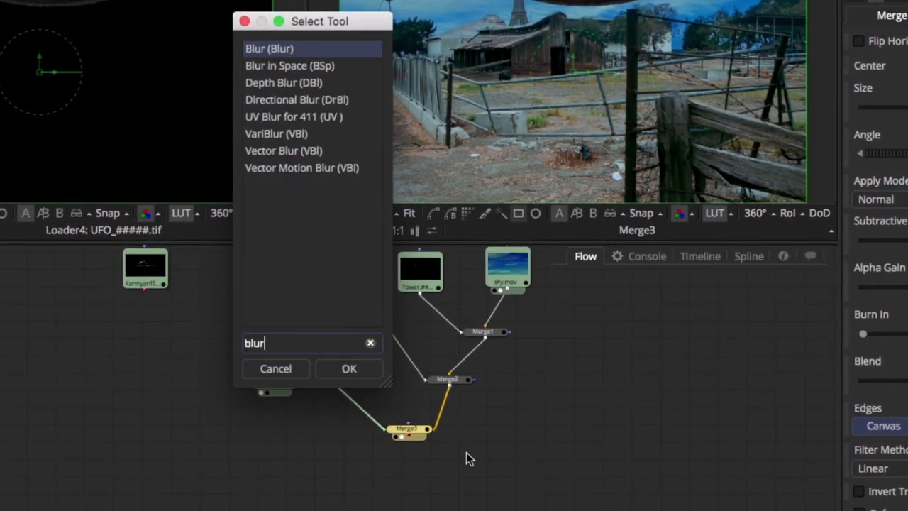
key(Return)
drag(469, 429, 407, 471)
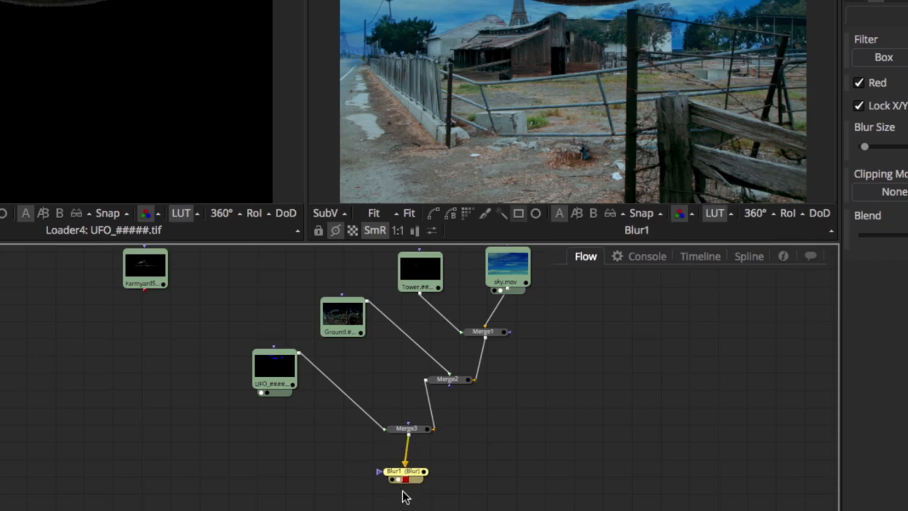
Add a Rays effect after Blur1 from the flow's tool categories and place it below Blur1.
right_click(404, 492)
mouse_move(512, 181)
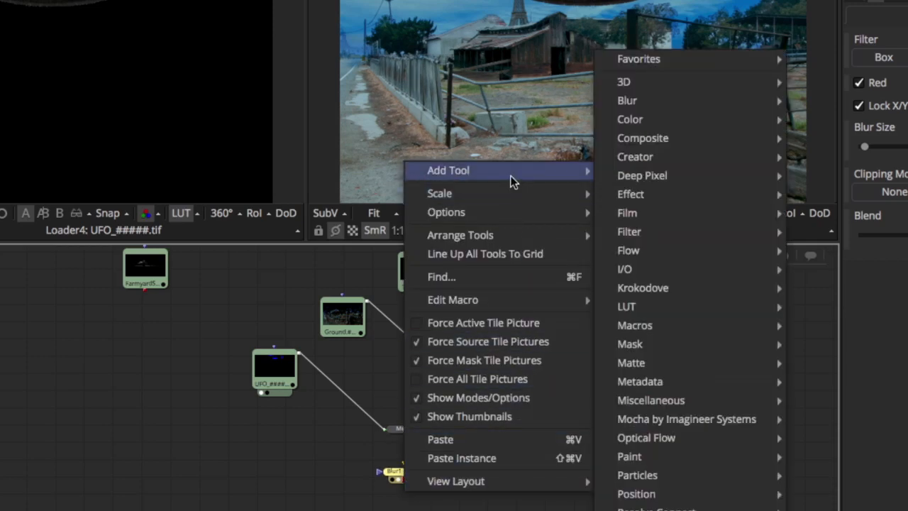
mouse_move(686, 194)
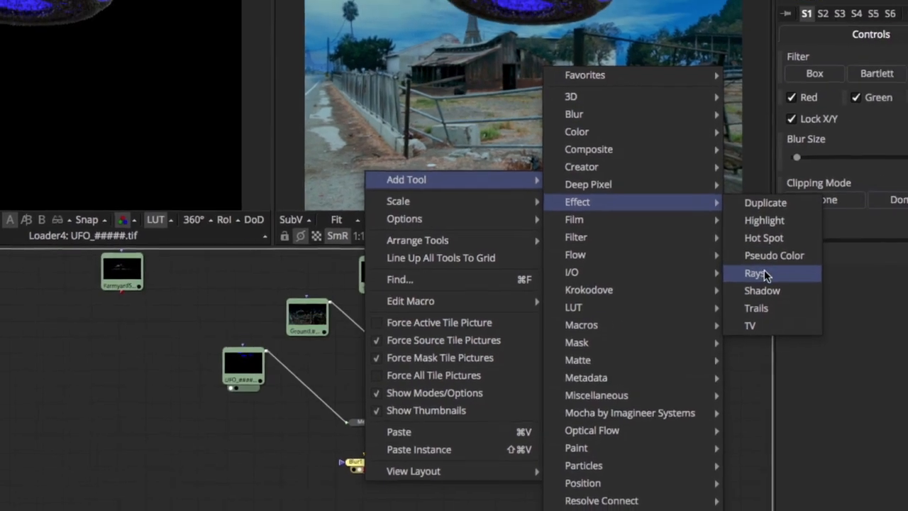
click(829, 270)
drag(297, 465, 301, 482)
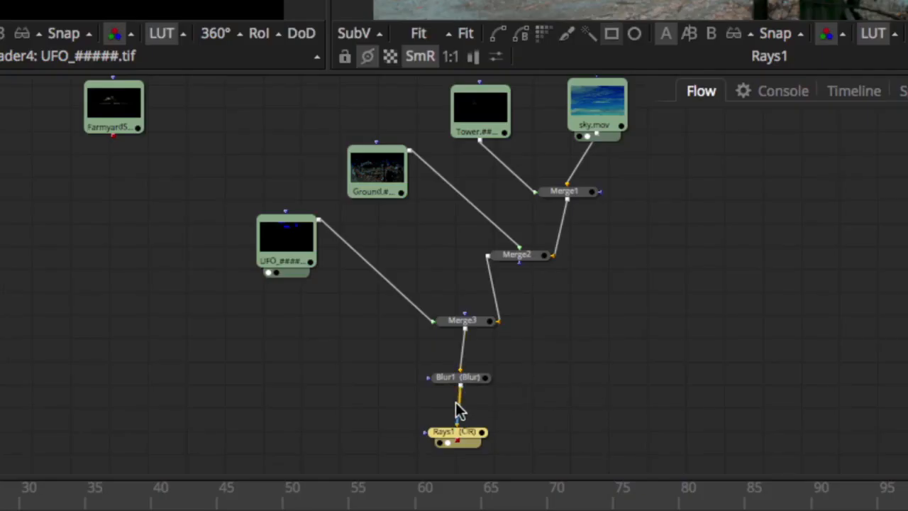
Disconnect Rays1 from Blur1, break the connection between Merge3 and Blur1, and reconnect Merge3's output to Blur1.
click(297, 461)
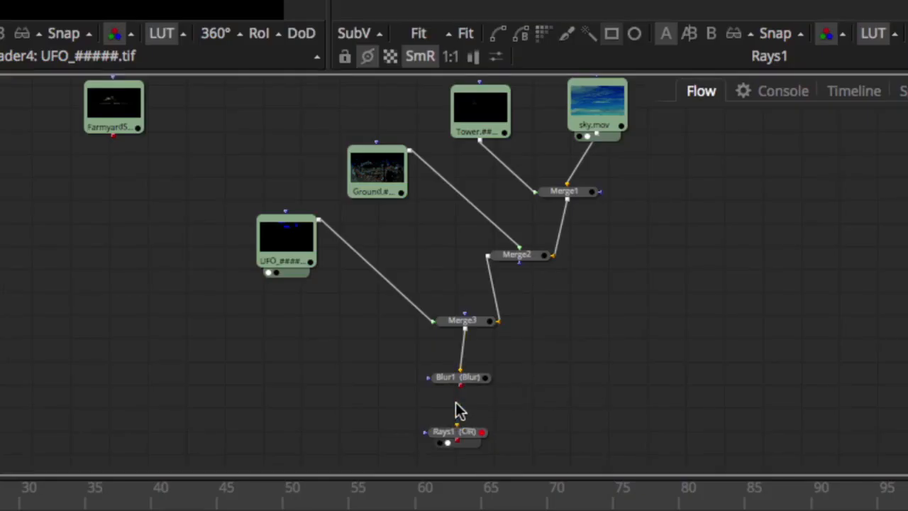
click(462, 345)
drag(466, 333, 459, 383)
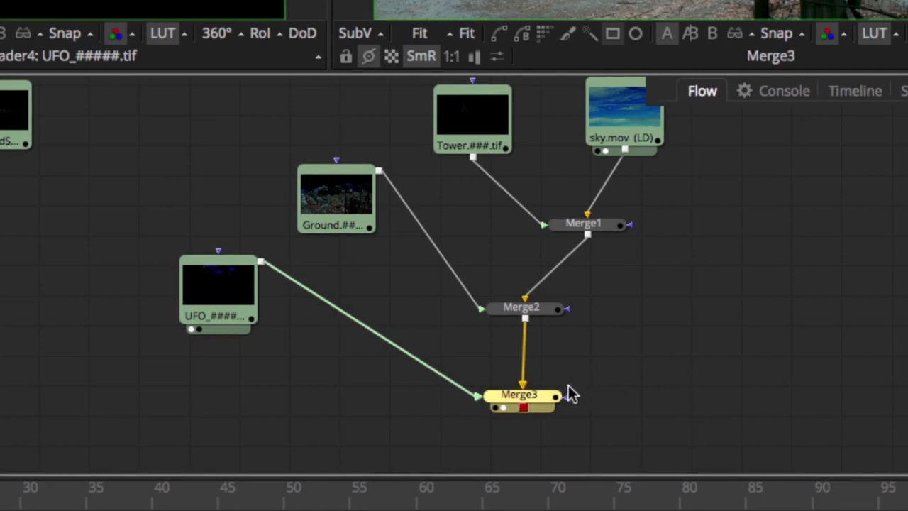
Disconnect Merge2 from Merge3 and reconnect Merge2's output to Merge3, explicitly choosing the Background input.
drag(503, 401, 534, 398)
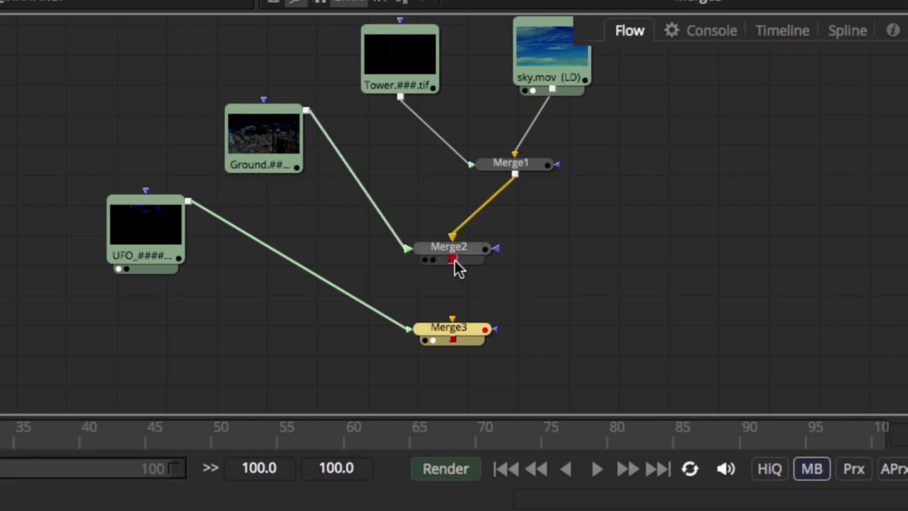
alt+drag(454, 262, 456, 331)
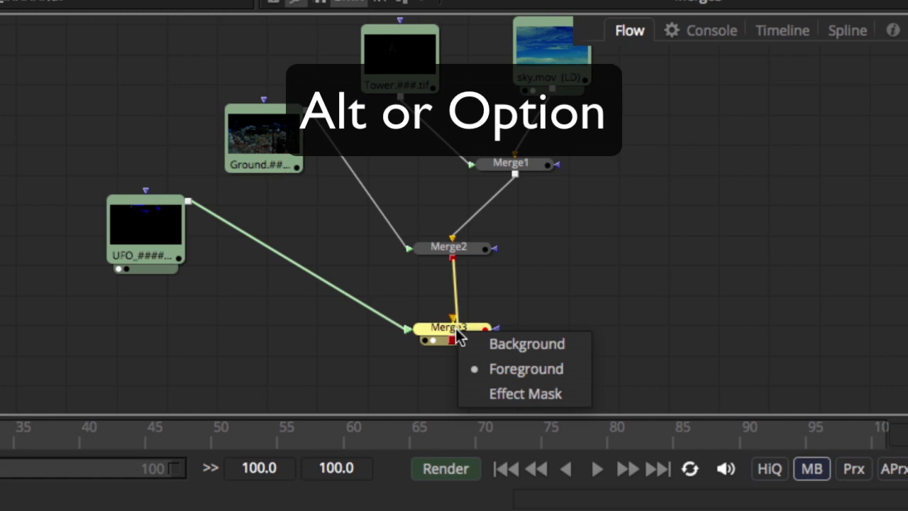
click(529, 345)
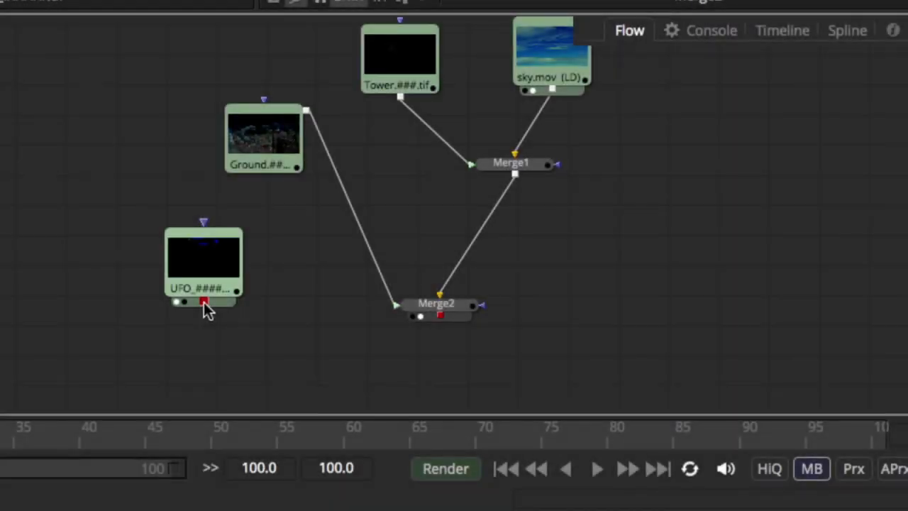
Create a new Merge by joining the UFO loader's output to Merge2's output, and swap its foreground and background inputs twice.
drag(204, 302, 412, 376)
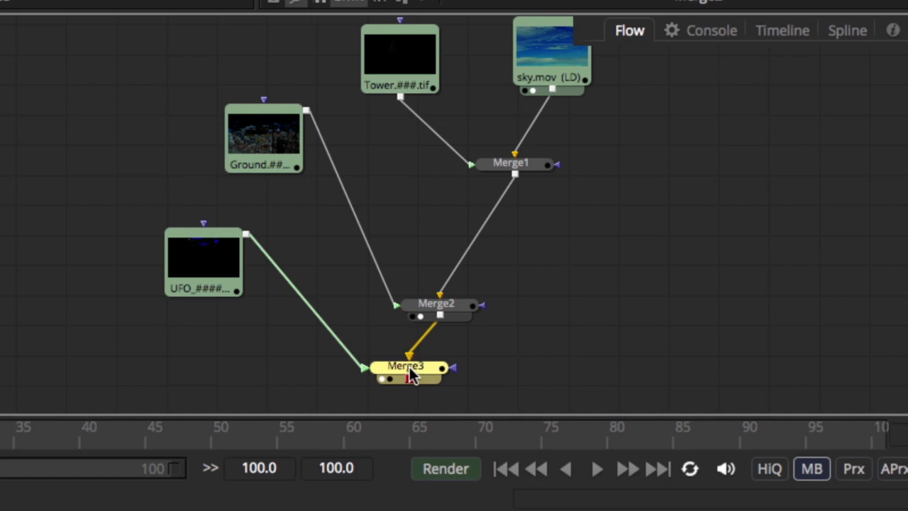
key(super+t)
key(super+t)
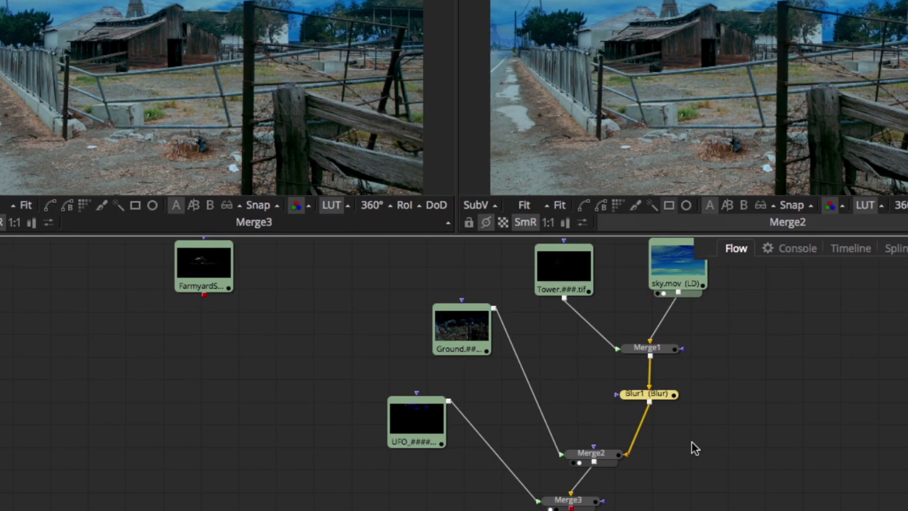
Add an unconnected Color Corrector beside Blur1 through the tool search.
click(716, 411)
key(shift+space)
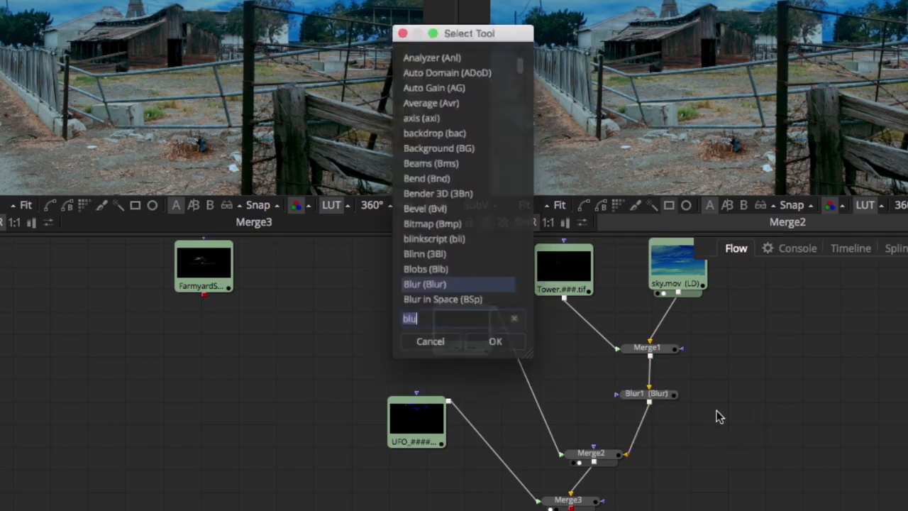
text(colo)
key(Down)
key(Return)
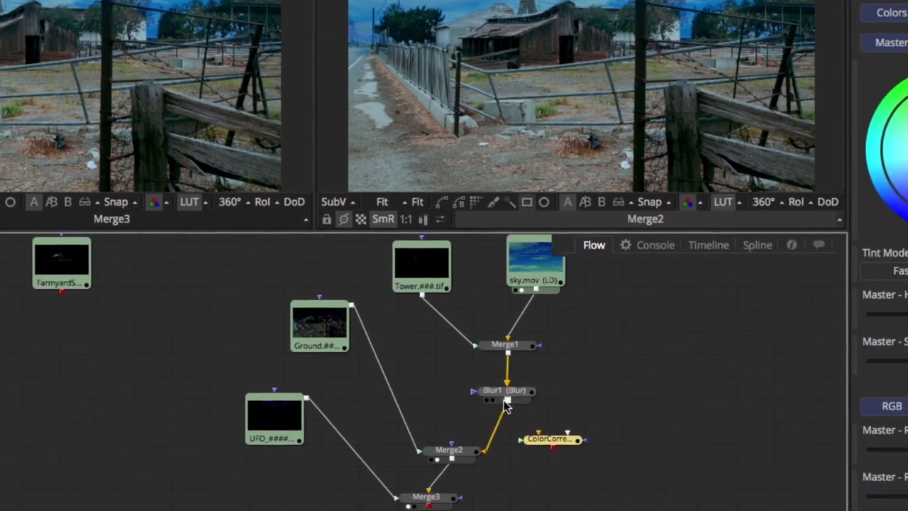
Connect Blur1's output to the Color Corrector, and pull Blur1 out of the flow with the surrounding connections kept.
drag(550, 400, 588, 437)
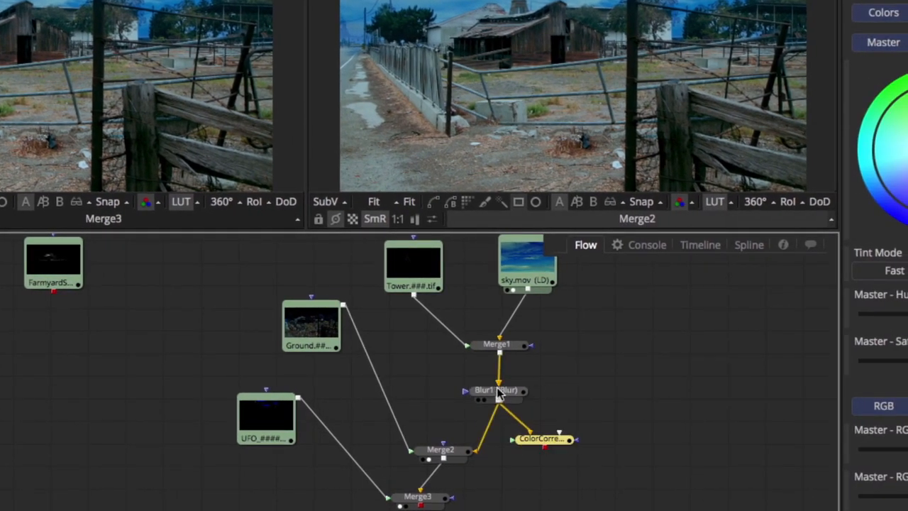
shift+drag(497, 390, 354, 466)
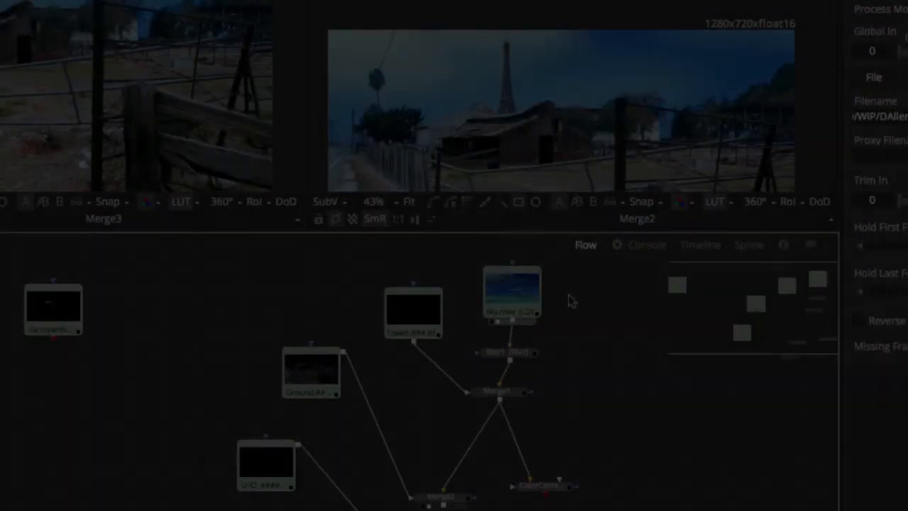
Toggle the pass-through of the Blur1 tool after sky.mov to compare the sky with and without blur.
click(521, 352)
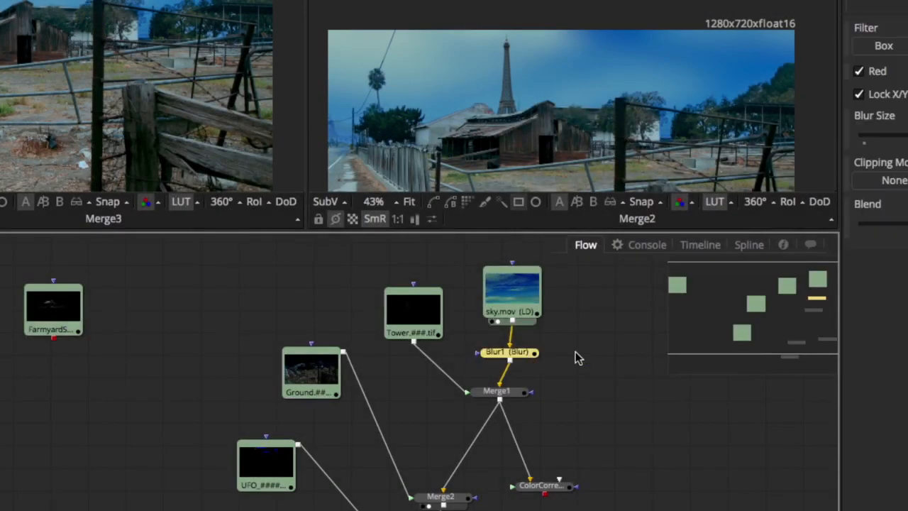
key(super+p)
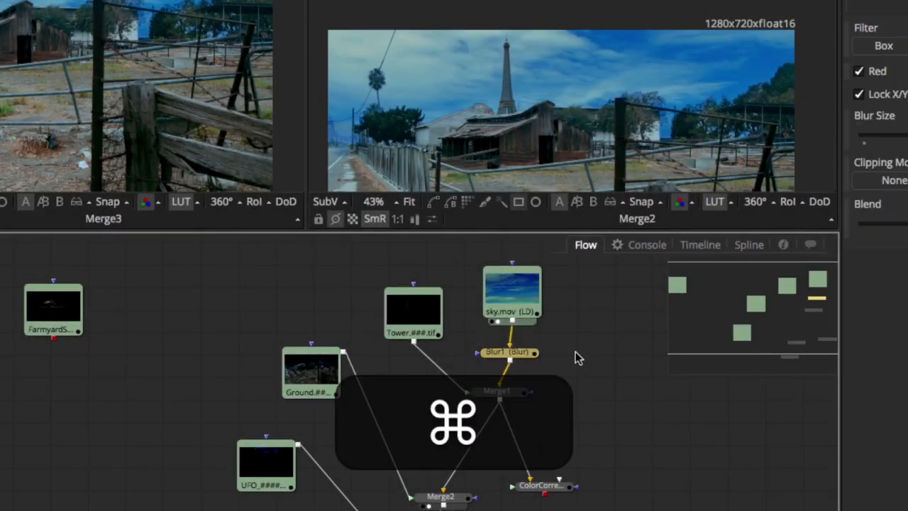
key(super+p)
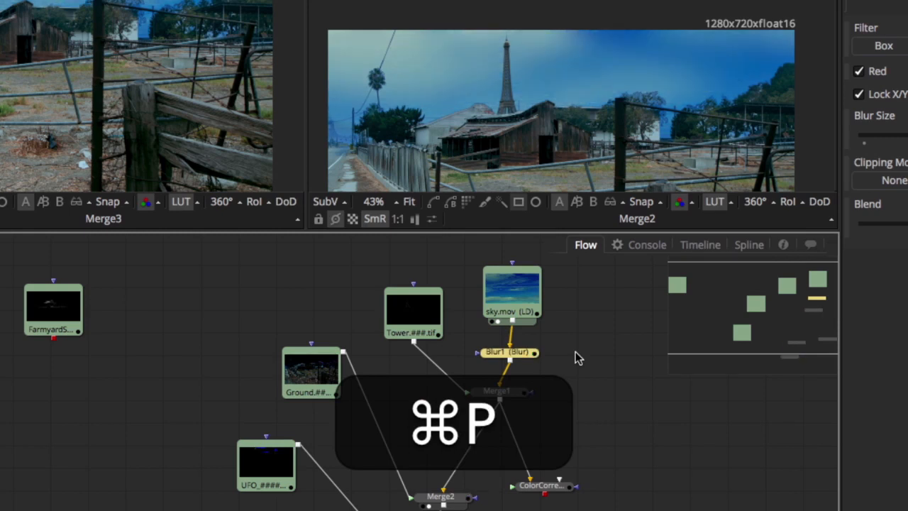
key(super+p)
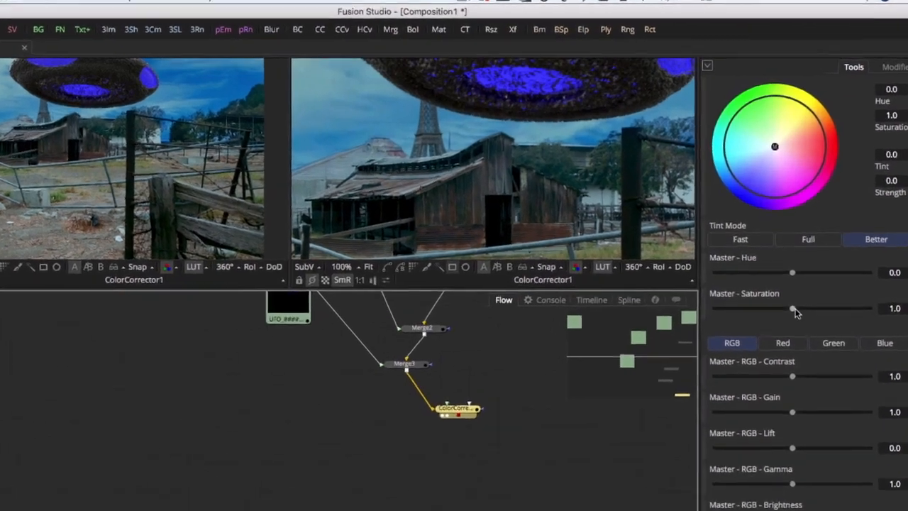
Try slightly different Master Saturation values on the Color Corrector and reset the saturation to its default 1.0.
drag(796, 279, 804, 279)
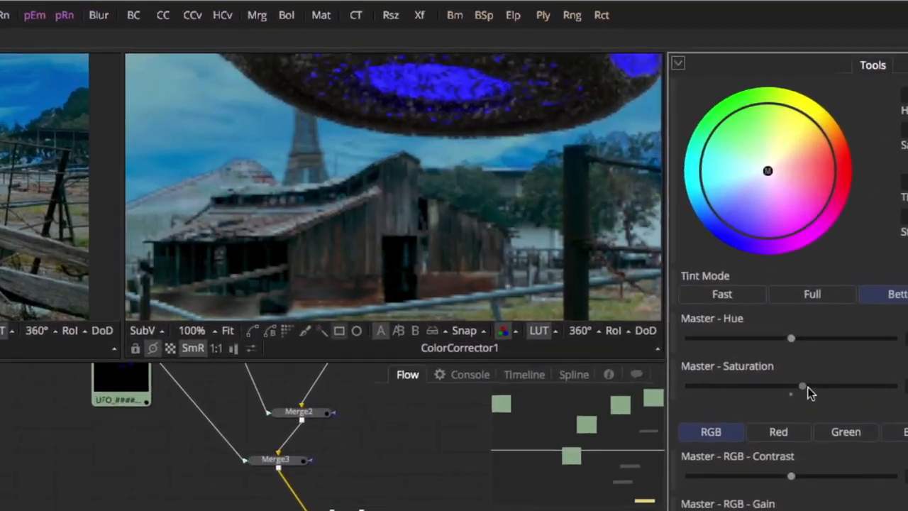
mouse_move(811, 394)
mouse_down()
mouse_move(760, 392)
mouse_move(817, 396)
mouse_up()
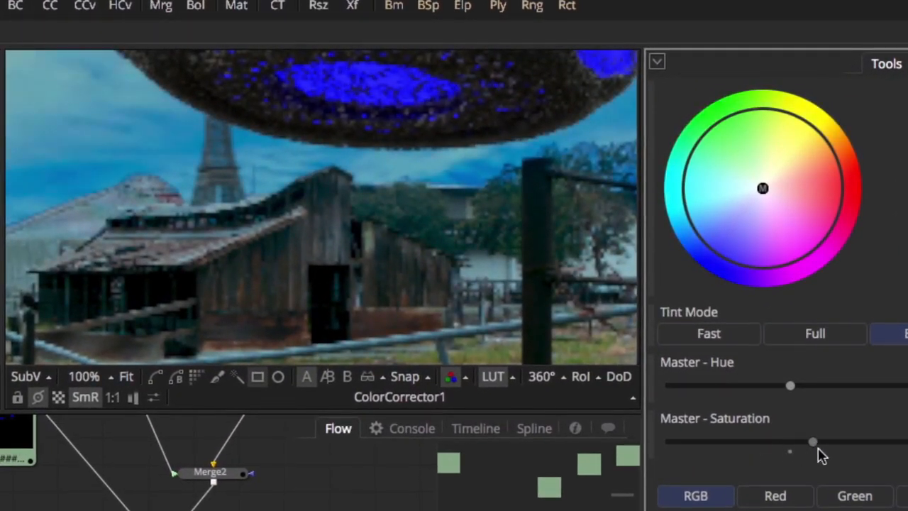
drag(817, 448, 797, 450)
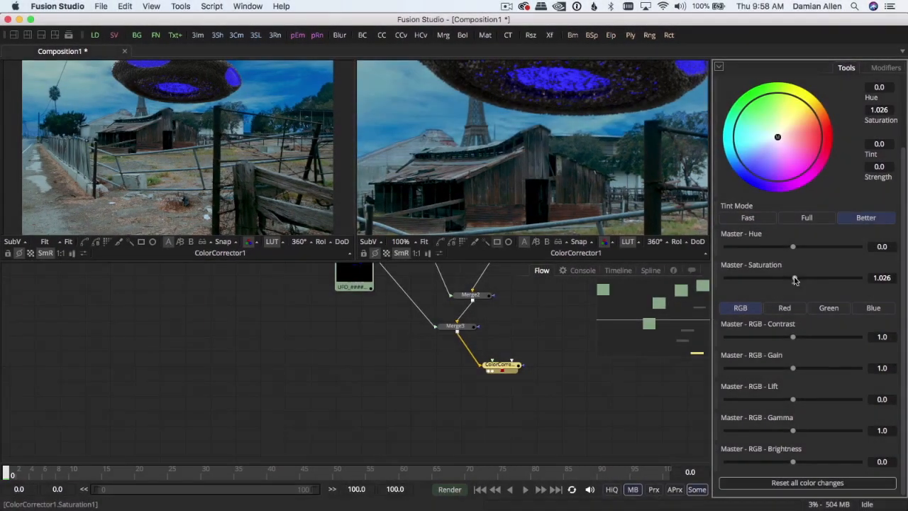
drag(795, 278, 813, 289)
click(793, 284)
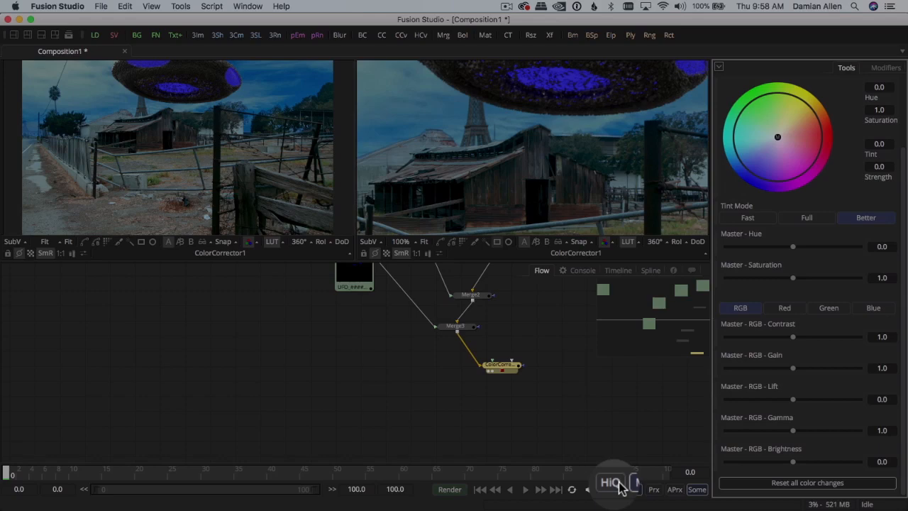
Toggle the high-quality (HiQ) rendering mode.
click(613, 482)
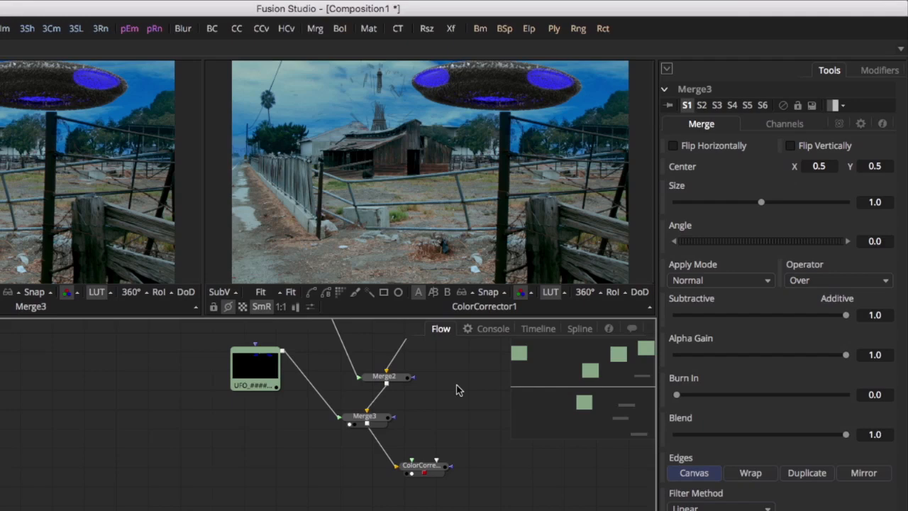
Move the UFO with Merge3's viewer controls to about X 0.336, Y 0.360, rotate it about -33.4°, and return angle to 0.0 and center to 0.5.
click(374, 420)
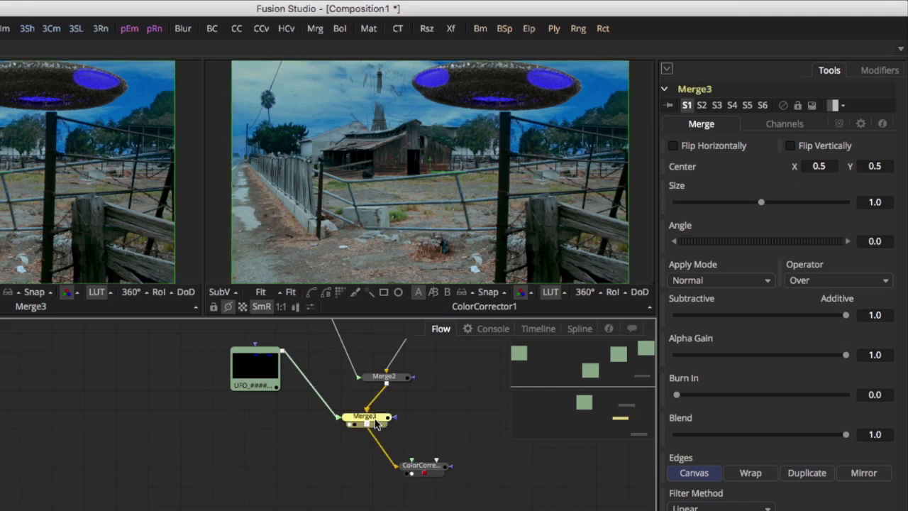
click(429, 174)
drag(429, 174, 398, 202)
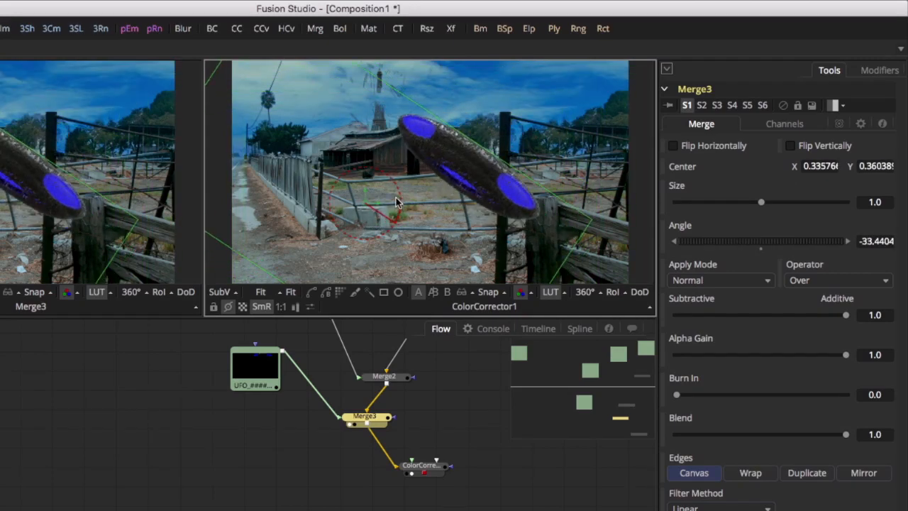
click(760, 248)
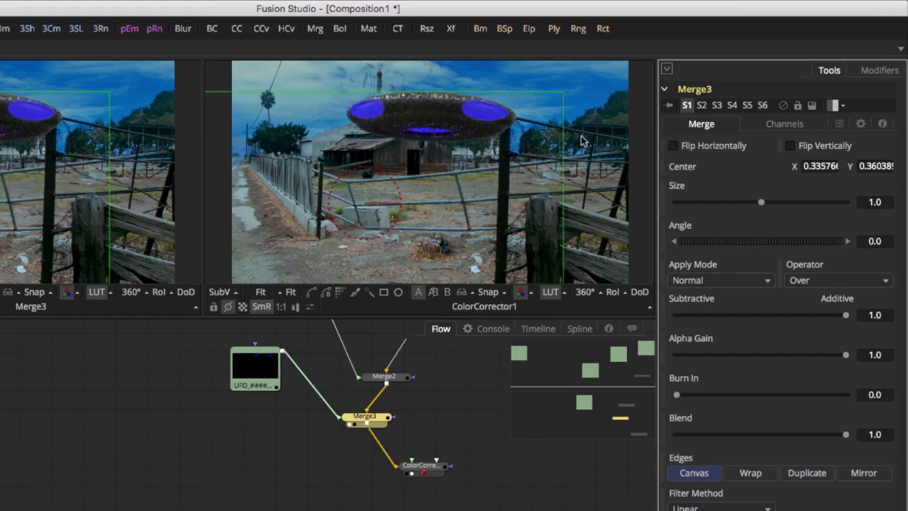
drag(364, 203, 429, 172)
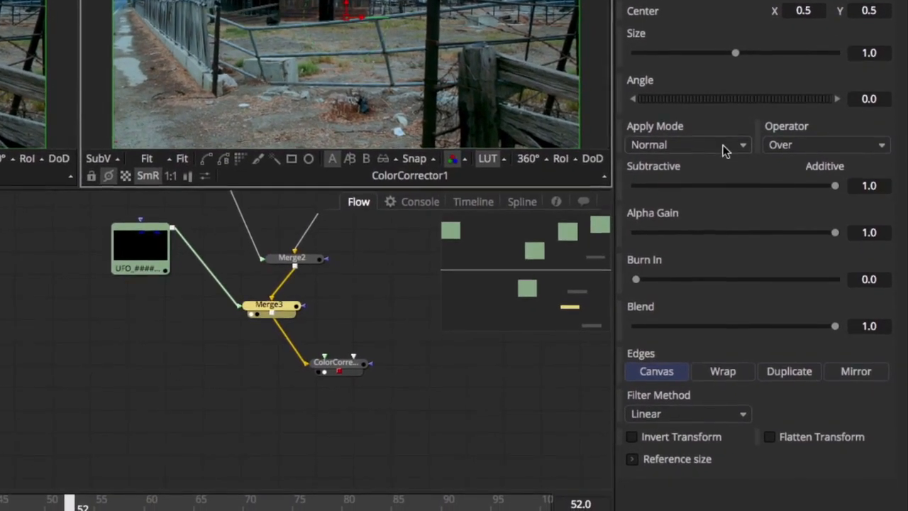
Review Merge3's Apply Mode and Operator options, keeping Normal and Over selected.
click(747, 253)
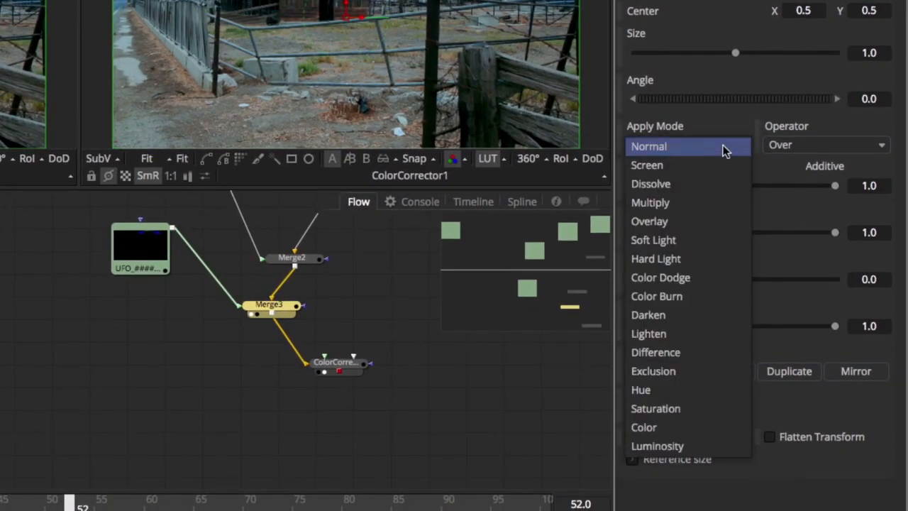
click(725, 149)
click(813, 147)
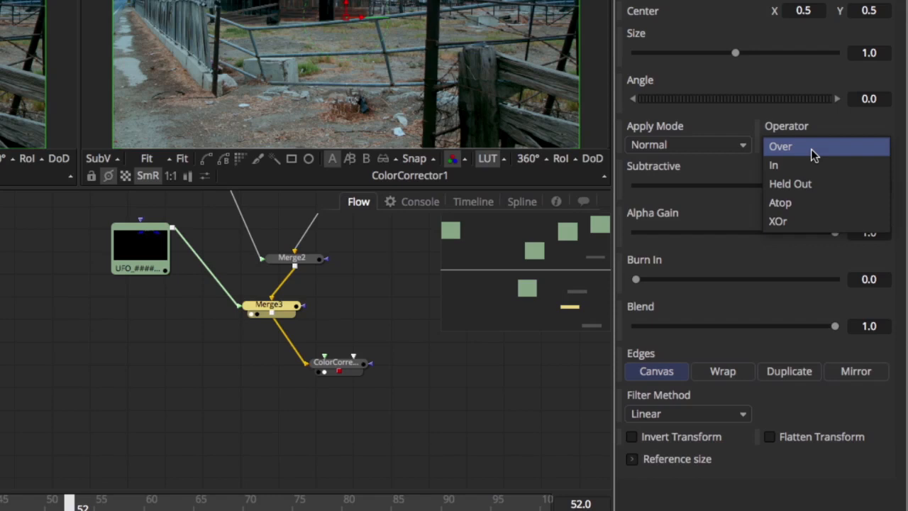
click(814, 156)
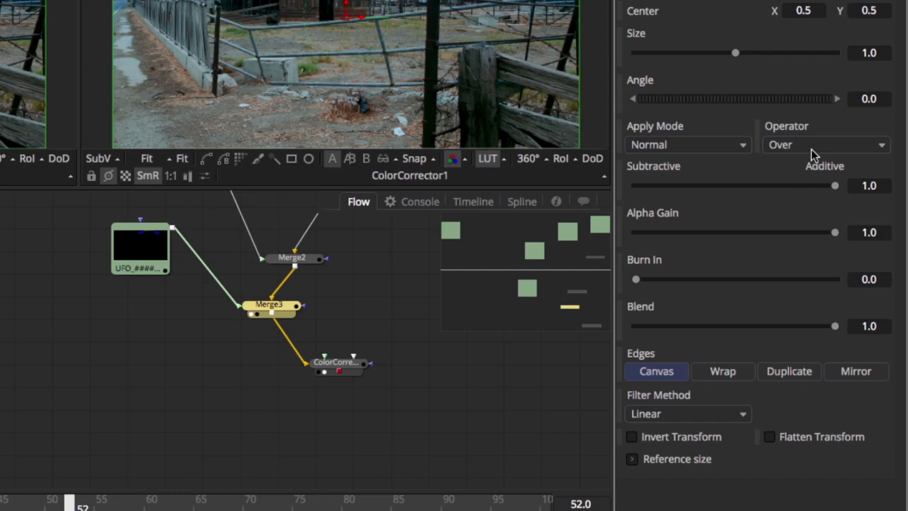
Examine Merge3's Blend control and open its common tool settings with the blend, channel and mask options.
drag(833, 325, 820, 349)
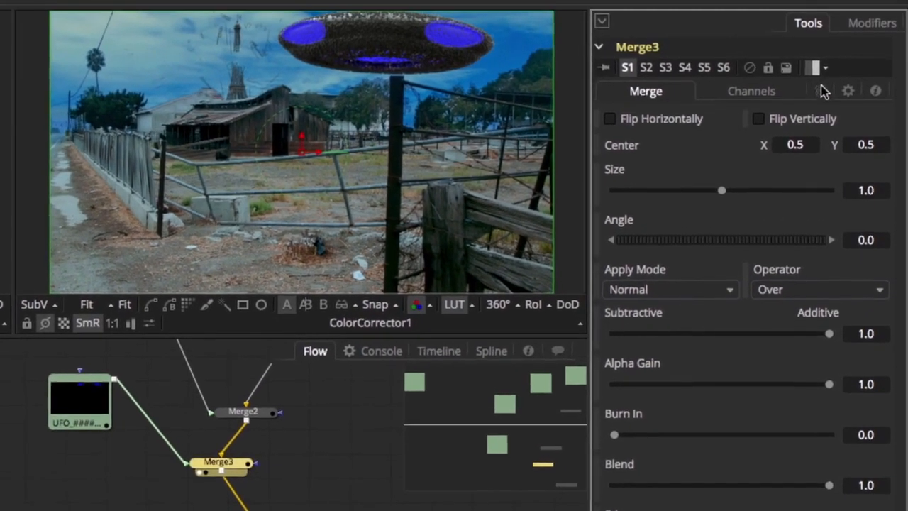
click(823, 91)
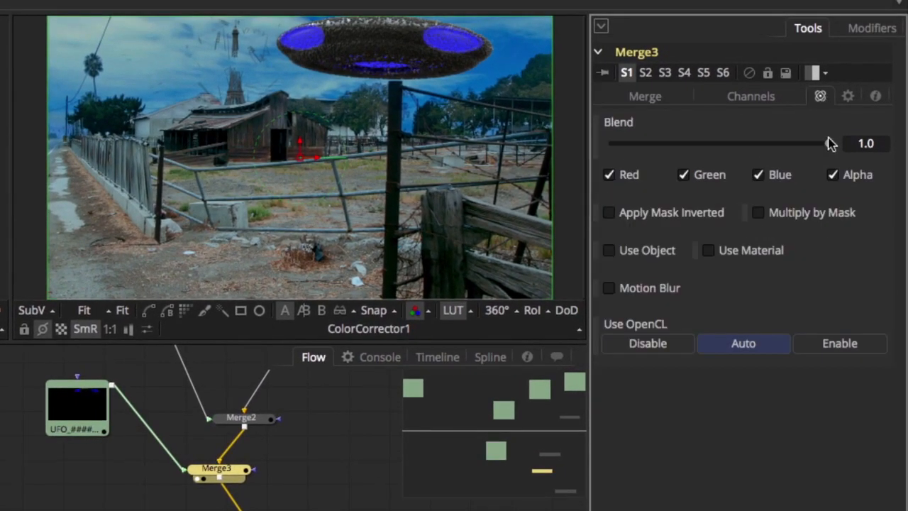
Return to Merge3's main merge controls and compare its Apply Mode setting with the operation setting of NukeX's Merge node.
drag(830, 143, 838, 177)
click(662, 100)
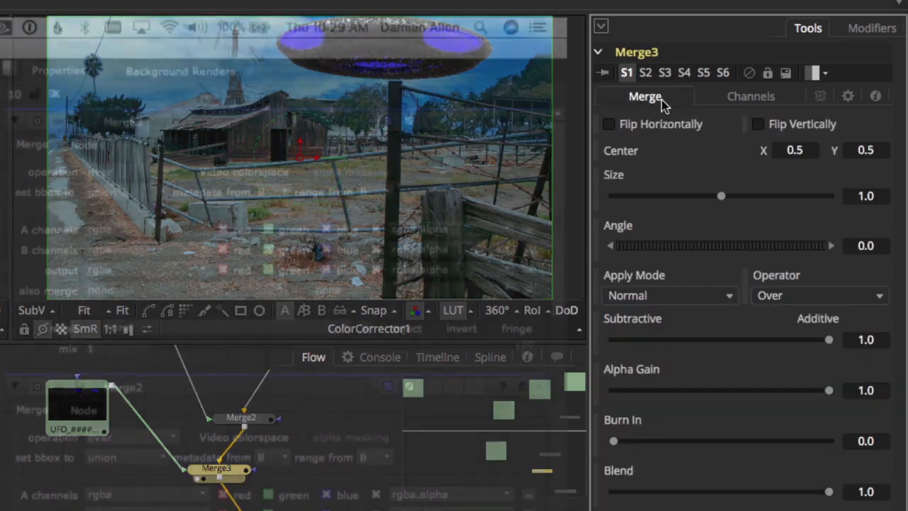
click(731, 298)
click(166, 177)
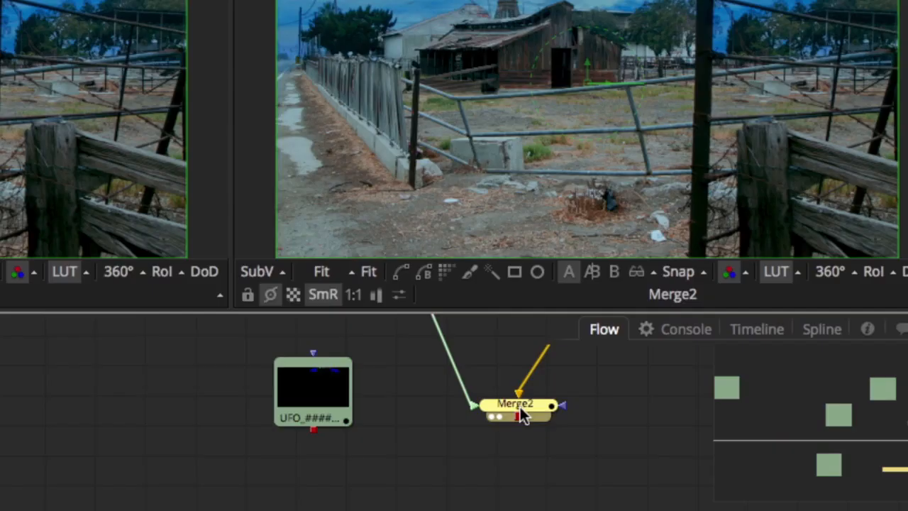
Add a Channel Booleans tool after Merge2 in Fusion Studio's flow.
key(shift+space)
text(channe)
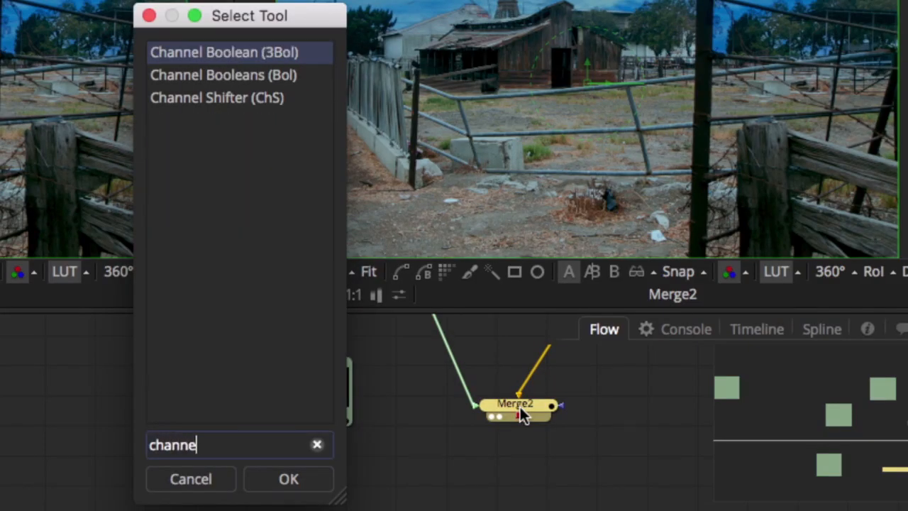
key(Down)
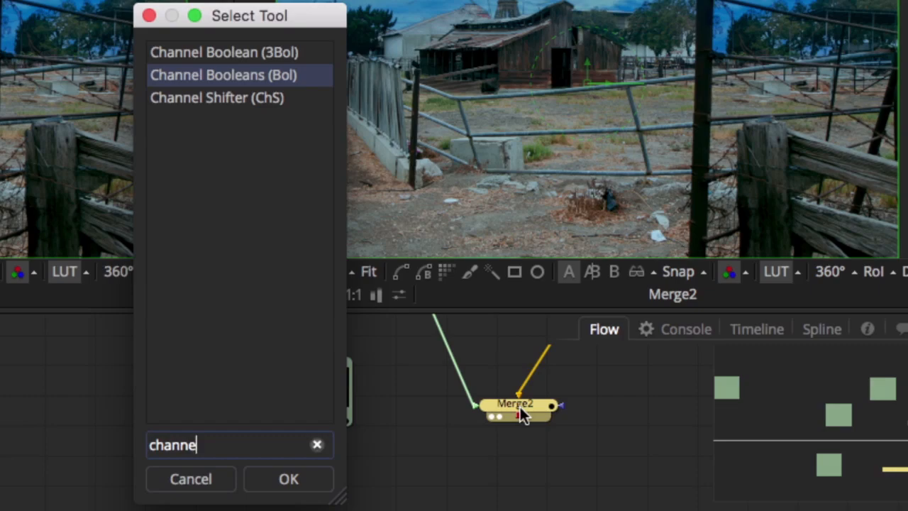
key(Return)
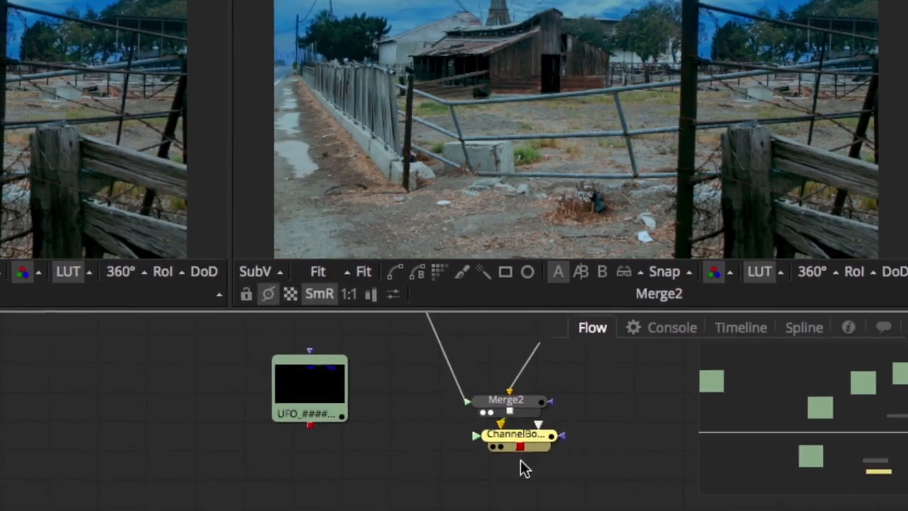
Move the Channel Booleans tool below Merge2, connect the UFO loader to its foreground, and open its Operation choices.
drag(519, 435, 432, 494)
drag(310, 425, 401, 486)
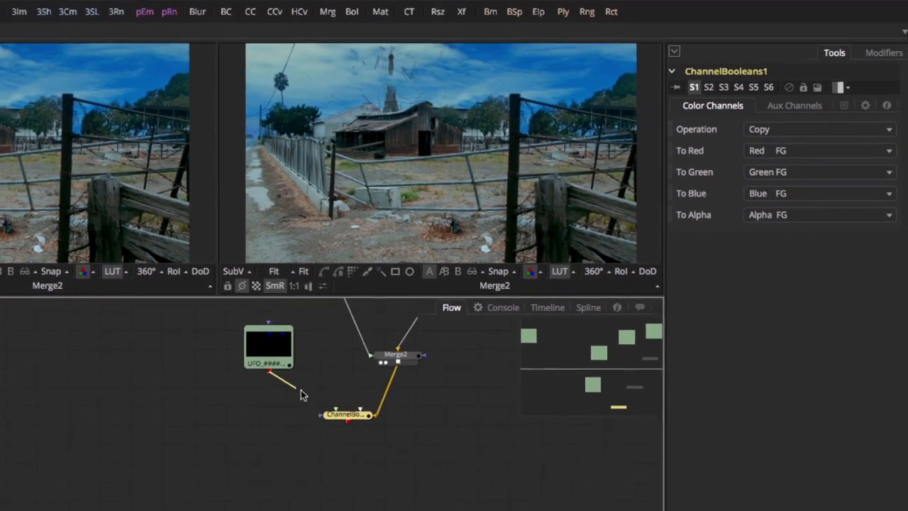
drag(328, 413, 330, 414)
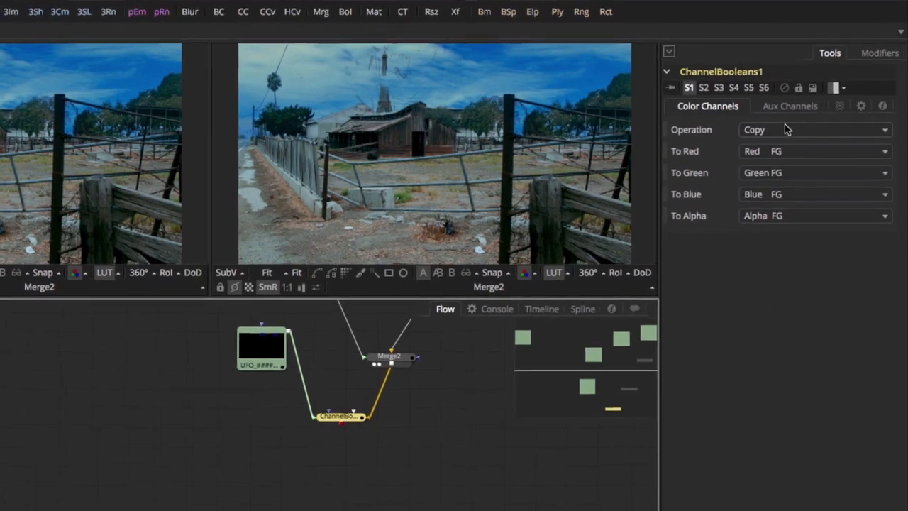
click(787, 129)
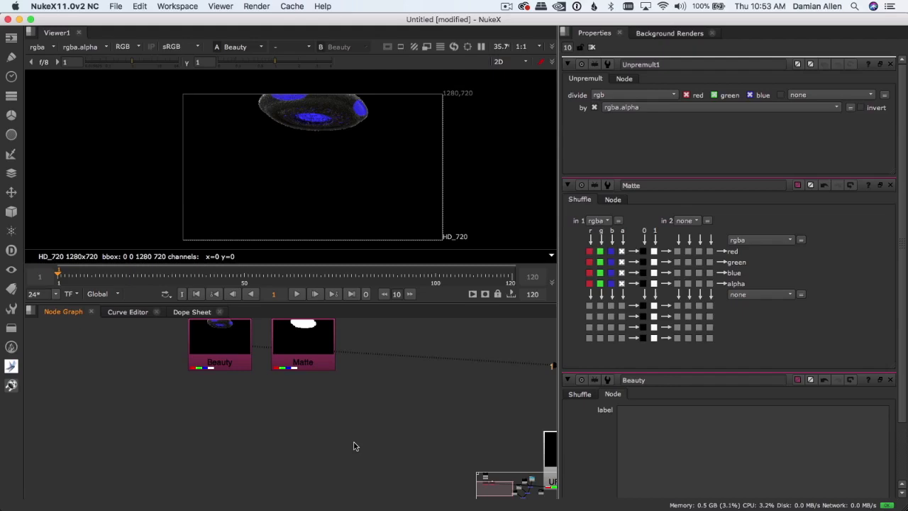
In NukeX, add a ShuffleCopy node after the Beauty node and connect its other input to the Matte node.
click(229, 357)
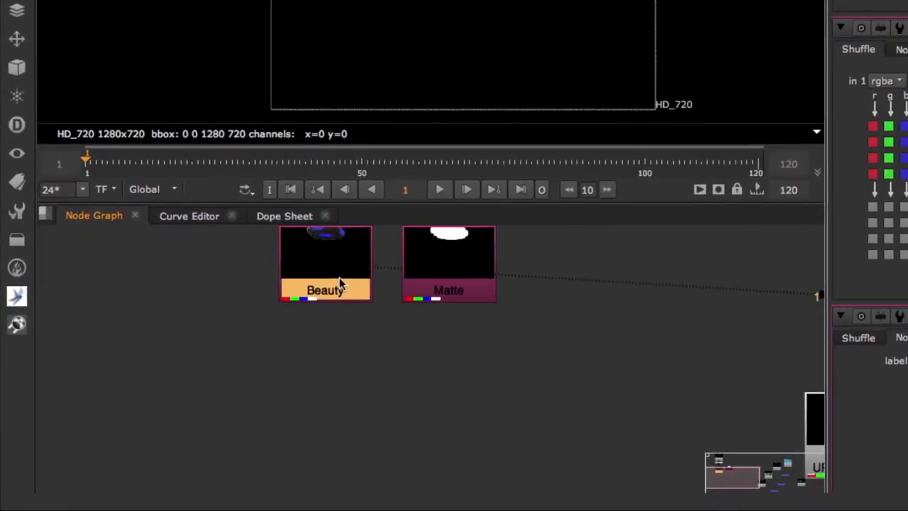
key(Tab)
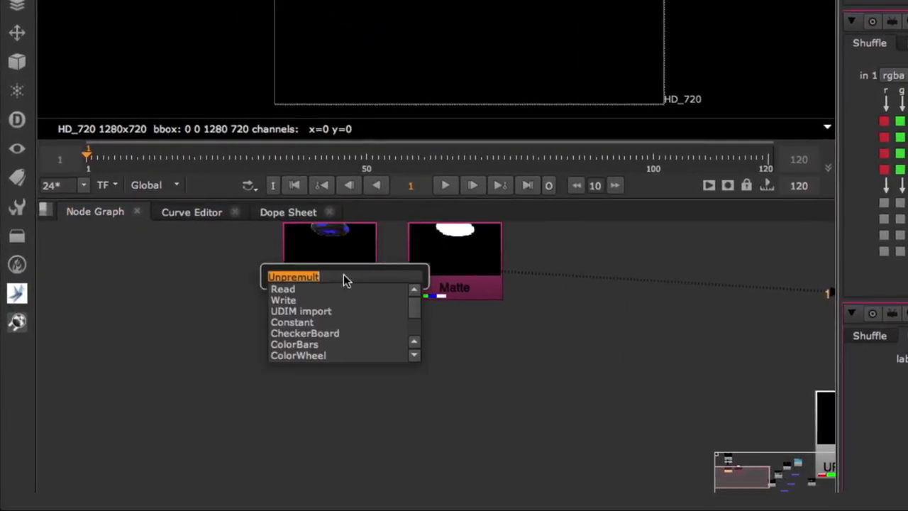
text(shu)
key(Down)
key(Down)
key(Return)
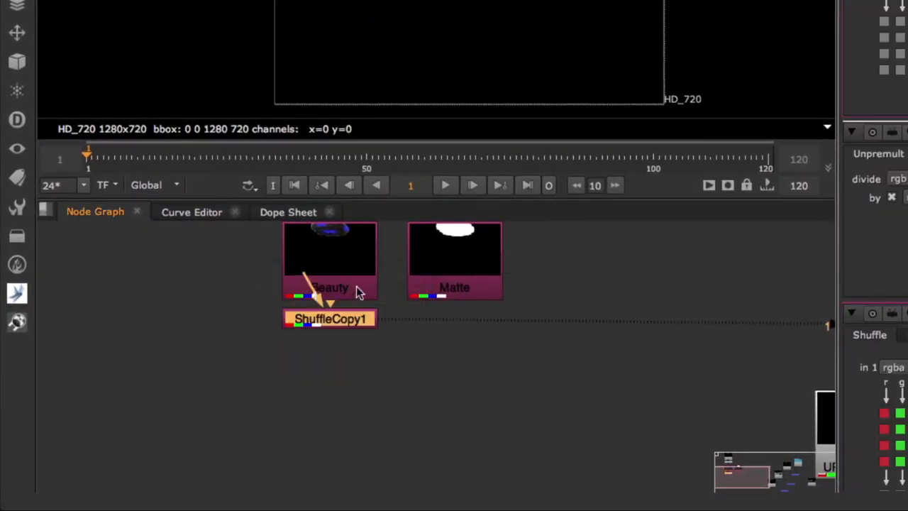
drag(347, 324, 456, 278)
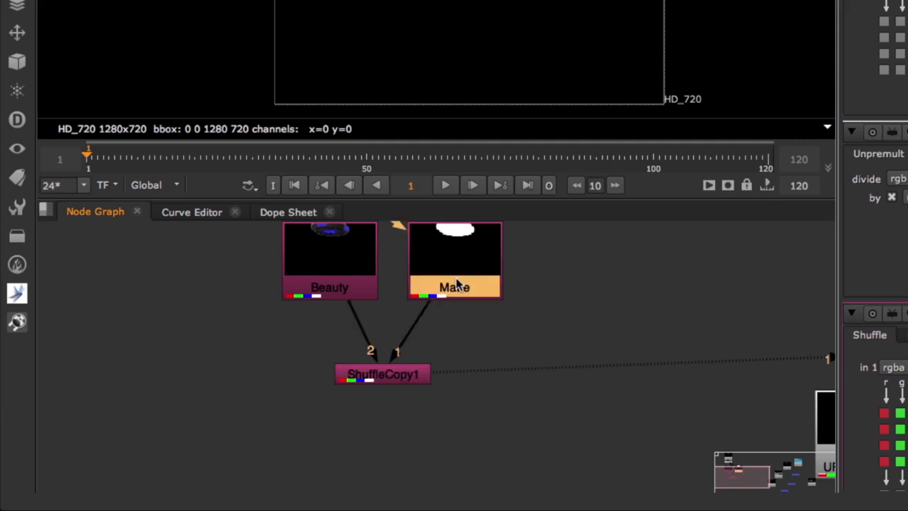
Add a Premult node after ShuffleCopy1.
click(402, 373)
key(Tab)
text(pre)
key(Down)
key(Return)
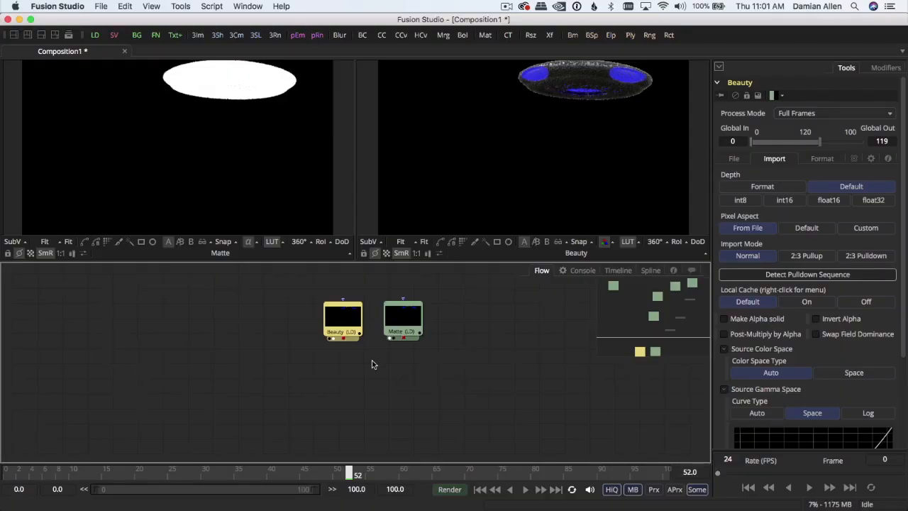
In Fusion Studio, add a Matte Control tool after the Beauty loader and connect the Matte loader to its foreground input.
key(shift+space)
text(mat)
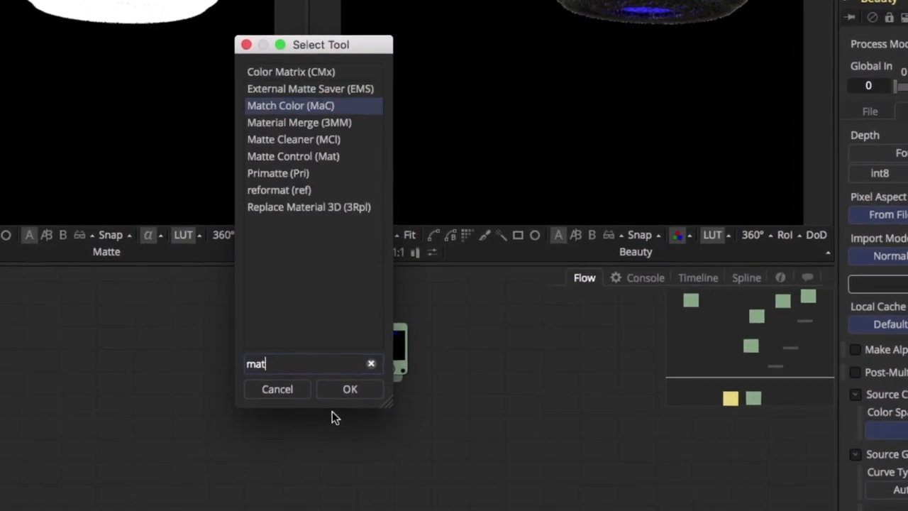
text(t)
key(Down)
key(Return)
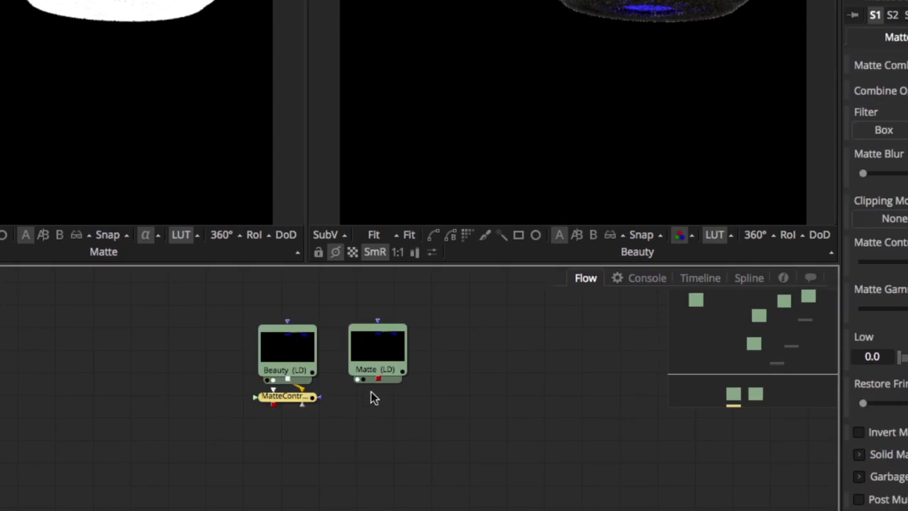
drag(287, 396, 335, 451)
drag(378, 379, 306, 454)
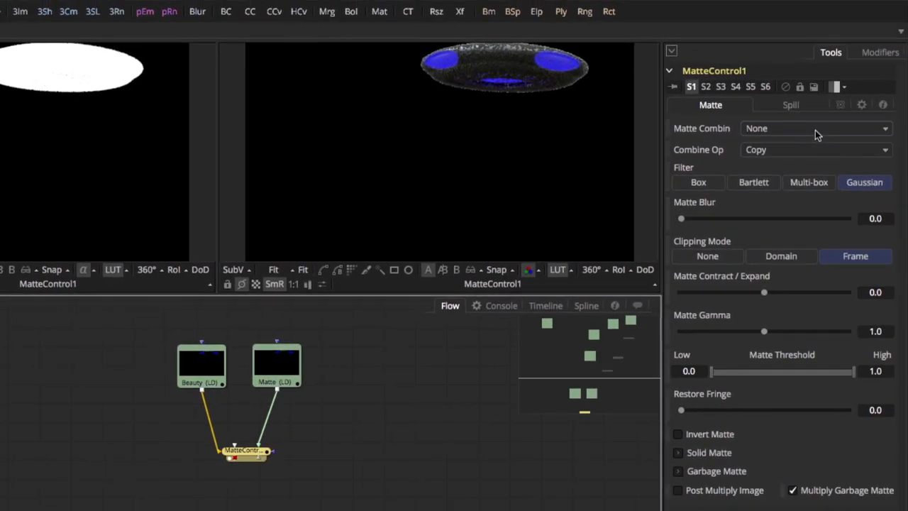
Set MatteControl1 to Combine Alpha, enable Post Multiply Image, and try lowering Matte Gamma to about 0.282 before raising it again.
click(816, 131)
click(824, 190)
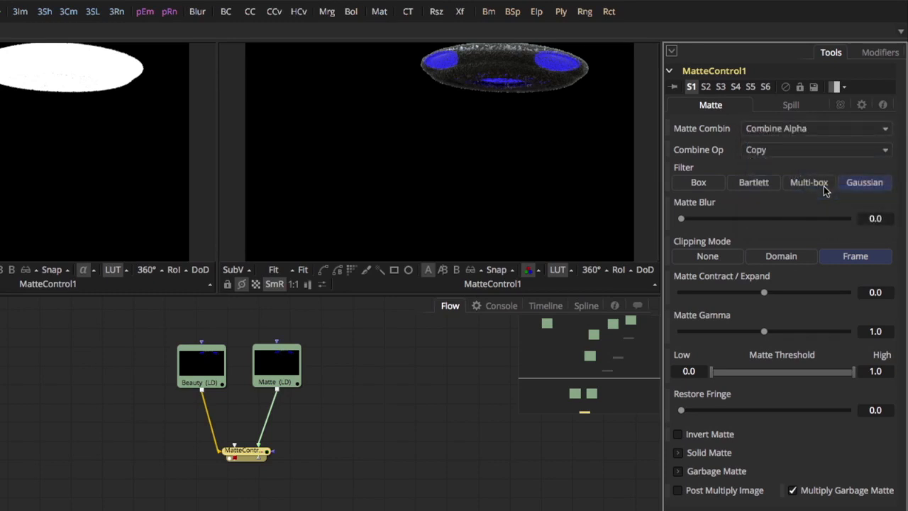
click(679, 491)
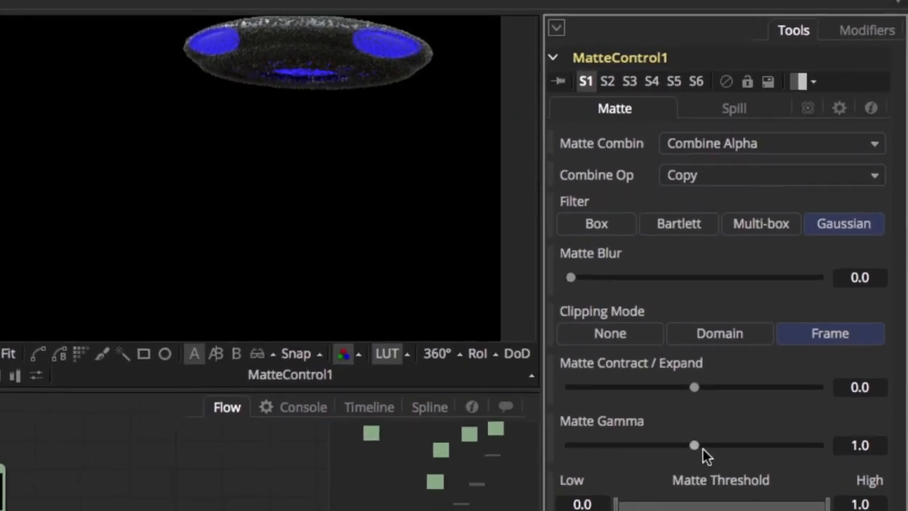
drag(694, 446, 608, 451)
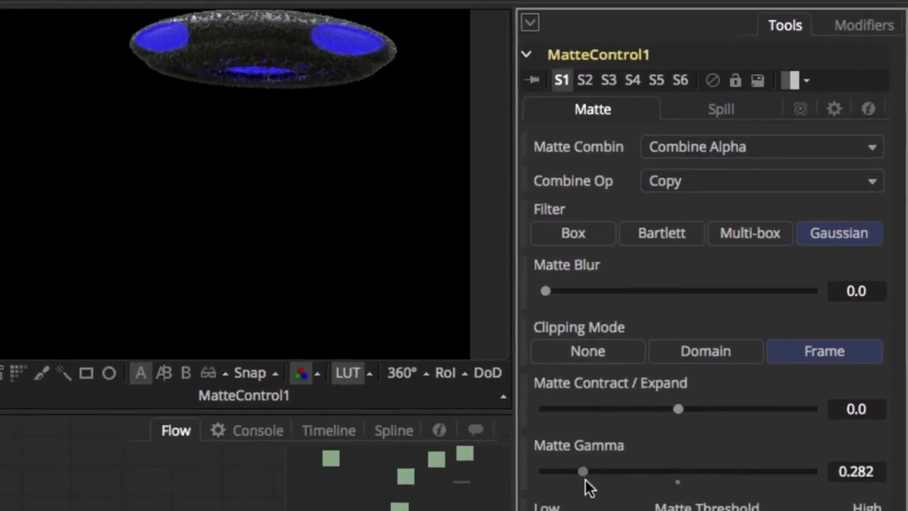
drag(588, 486, 716, 489)
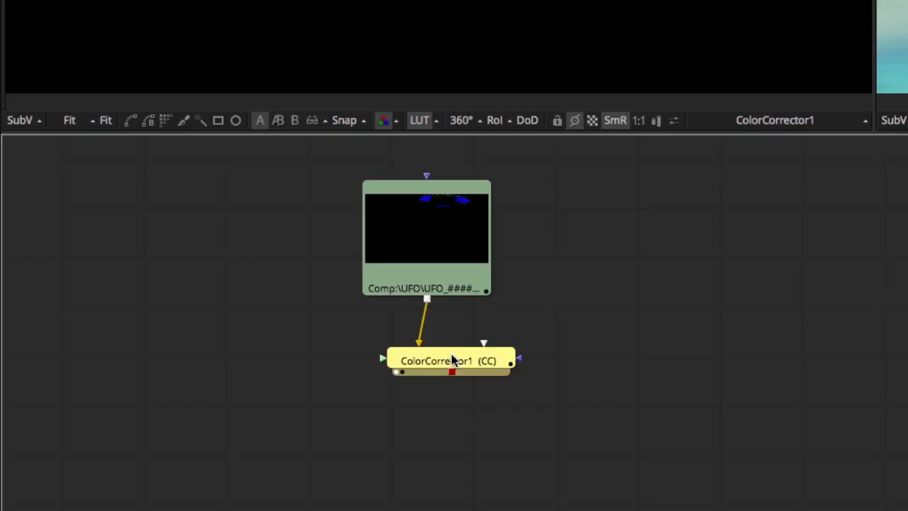
Add an Alpha Multiply tool after ColorCorrector1 and space both tools farther below the UFO loader.
key(ctrl+space)
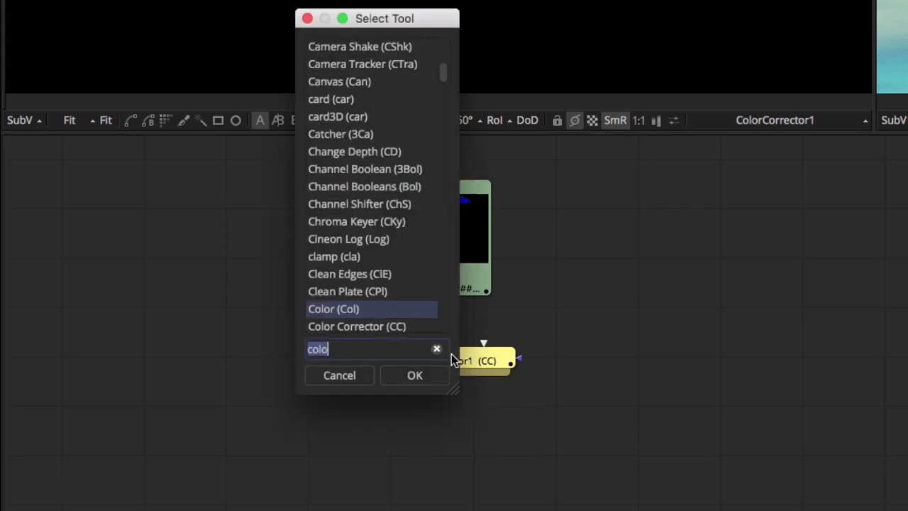
text(alp)
key(Down)
key(Return)
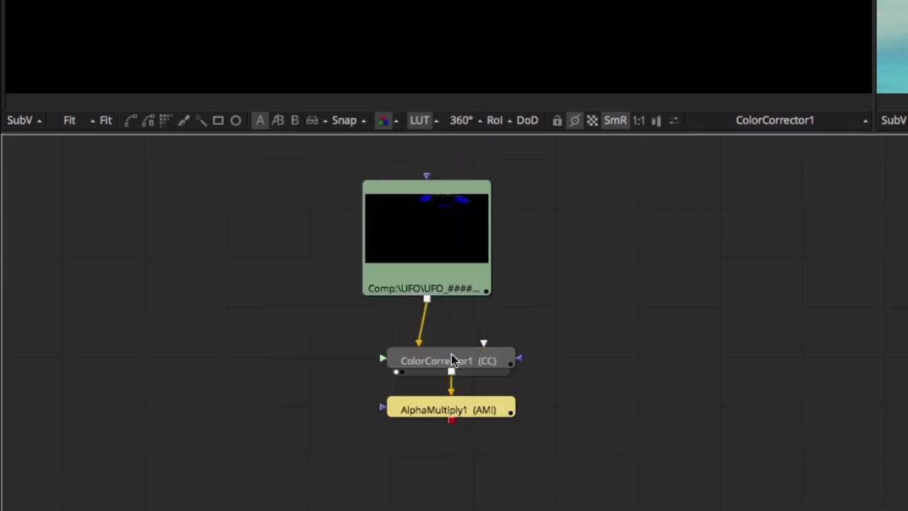
drag(466, 408, 451, 477)
drag(462, 360, 461, 410)
Insert an Alpha Divide tool between the UFO loader and ColorCorrector1.
click(438, 282)
key(ctrl+space)
text(alp)
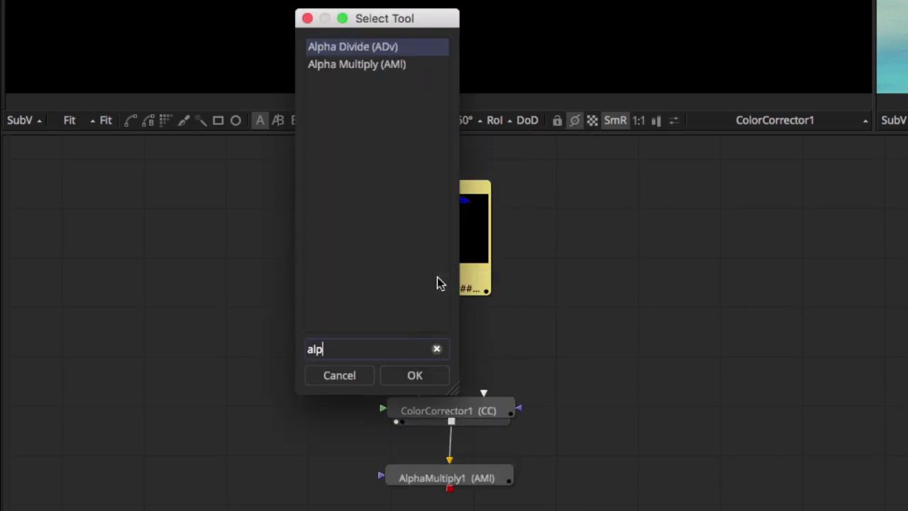
key(Return)
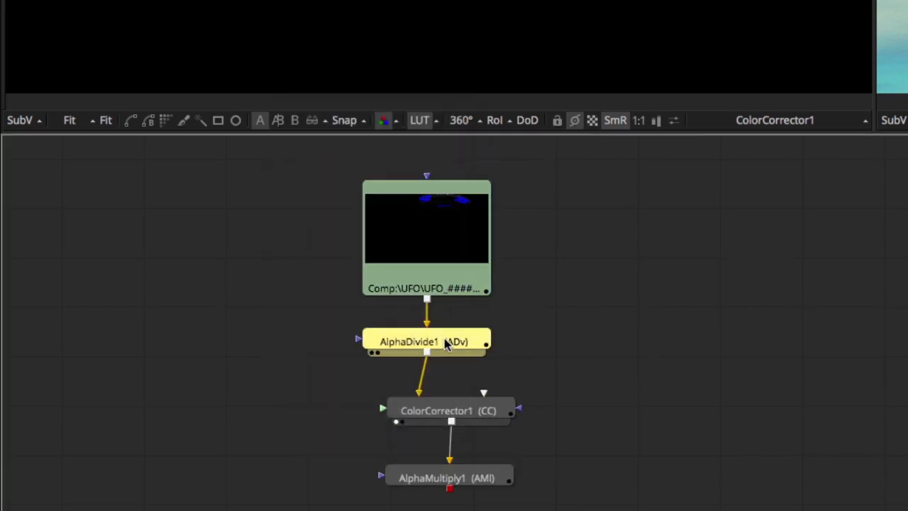
drag(450, 347, 472, 349)
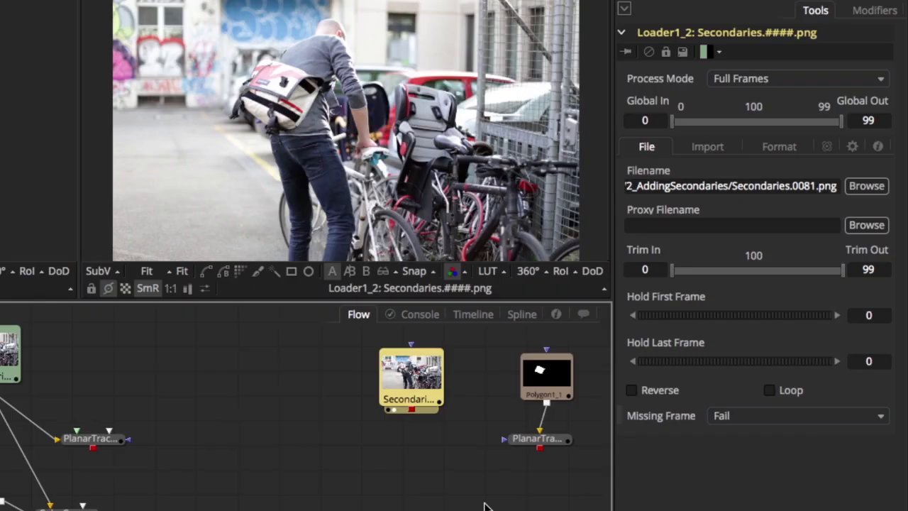
Add a Color Corrector tool after the Secondaries loader.
key(ctrl+space)
text(co)
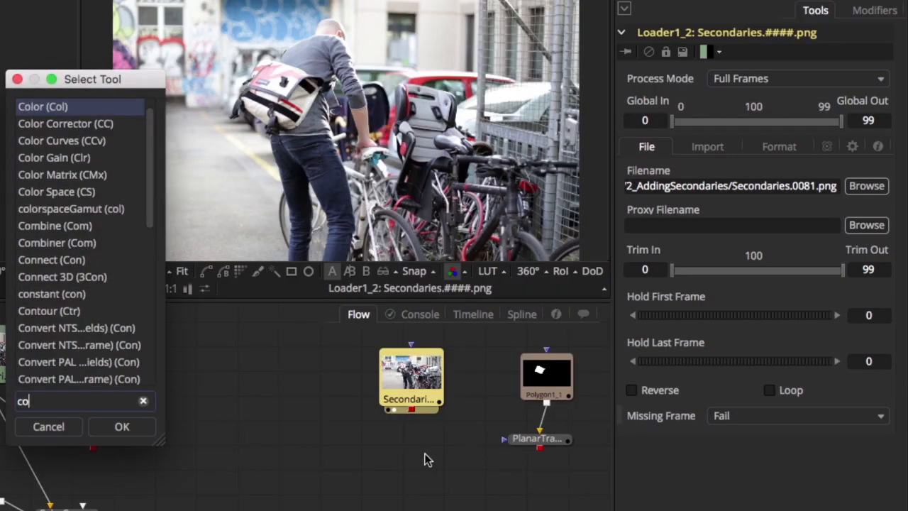
text(lo)
key(Down)
key(Return)
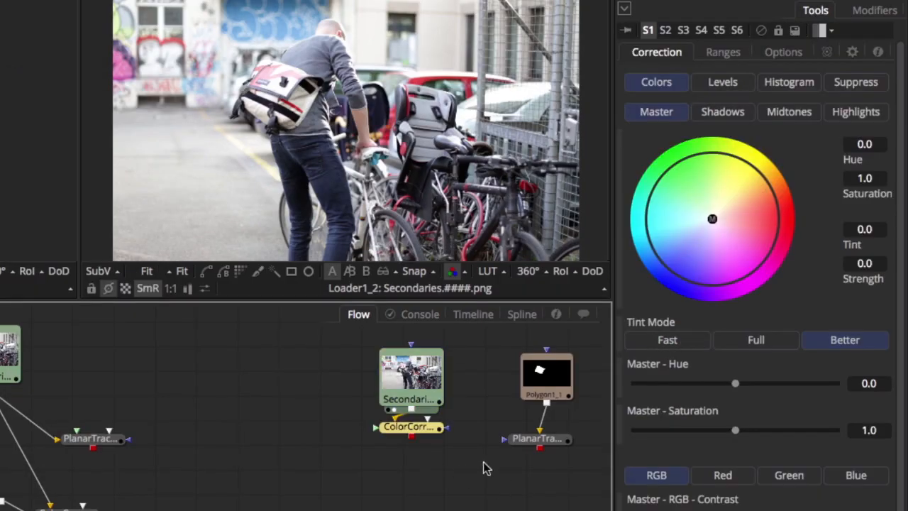
Move the new Color Corrector lower, connect the planar tracker's output to its effect mask, and view the result.
drag(424, 435, 457, 500)
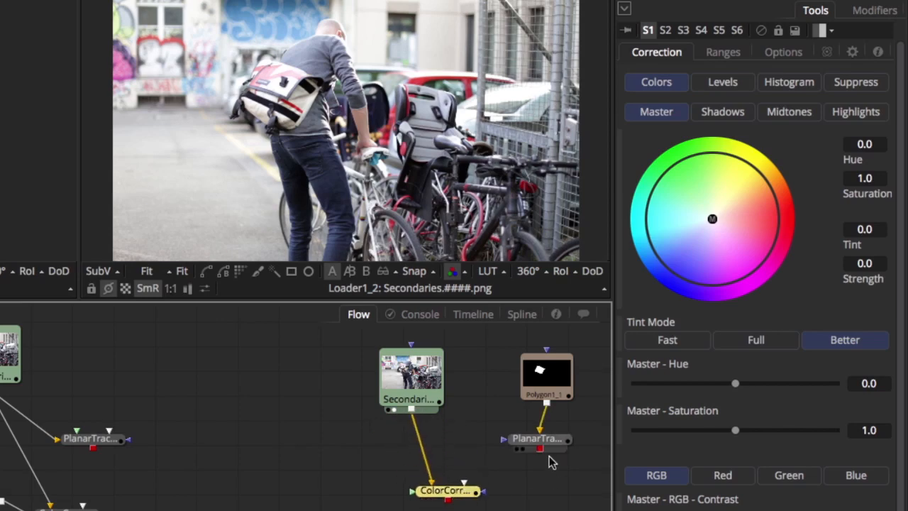
drag(542, 449, 488, 497)
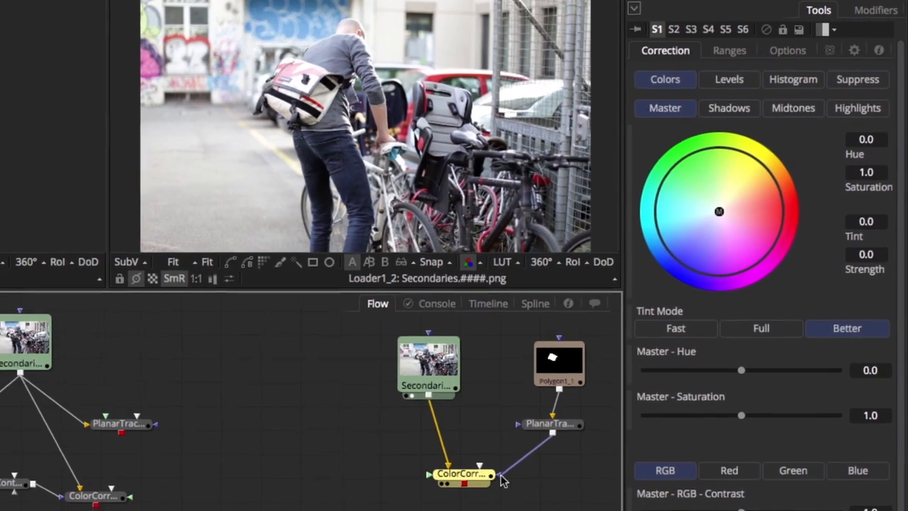
key(2)
mouse_move(766, 485)
mouse_down()
mouse_move(738, 487)
mouse_move(800, 488)
mouse_move(757, 482)
mouse_up()
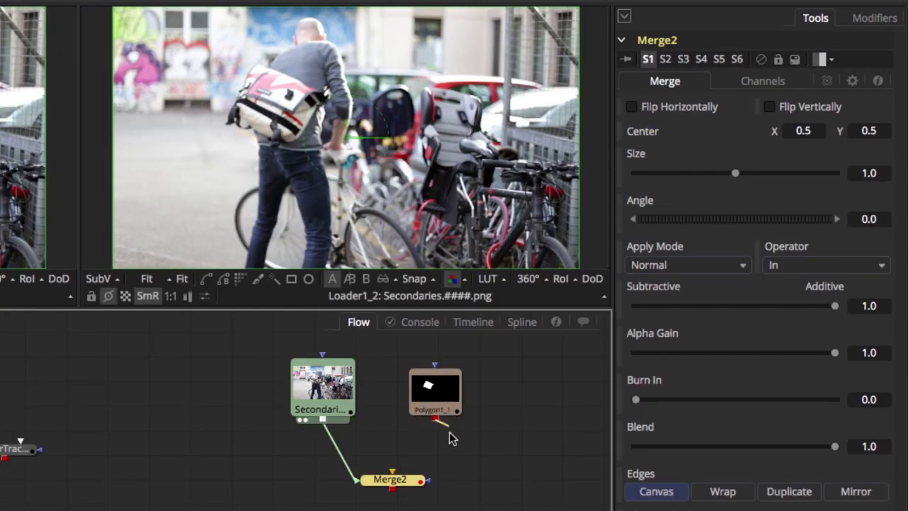
Connect the polygon mask to Merge2's background, view the merge, and move Merge2 lower in the flow.
drag(435, 419, 395, 474)
key(1)
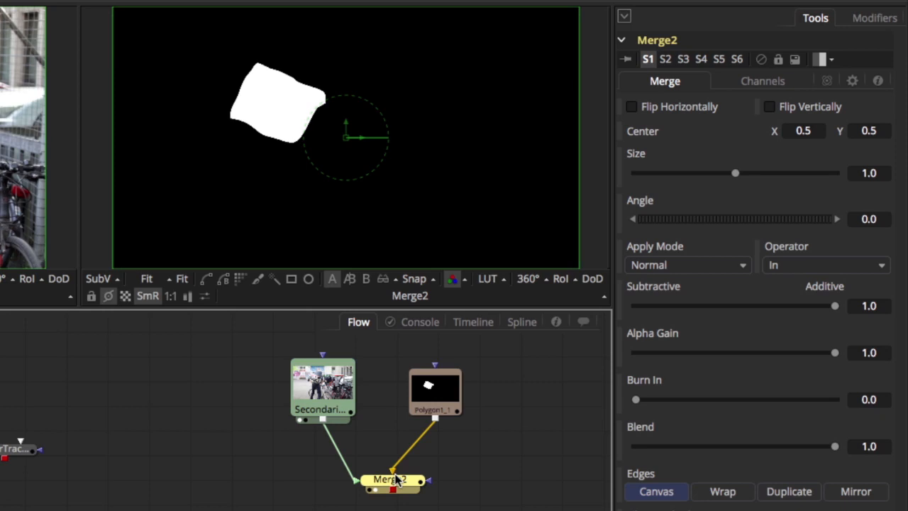
drag(395, 480, 430, 501)
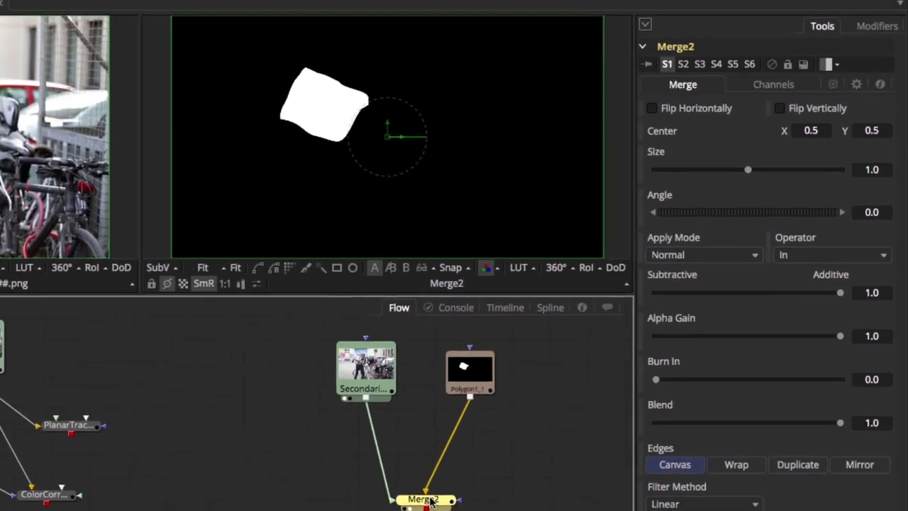
click(498, 488)
Insert a Background tool between the Polygon1_1 mask and Merge2.
click(519, 352)
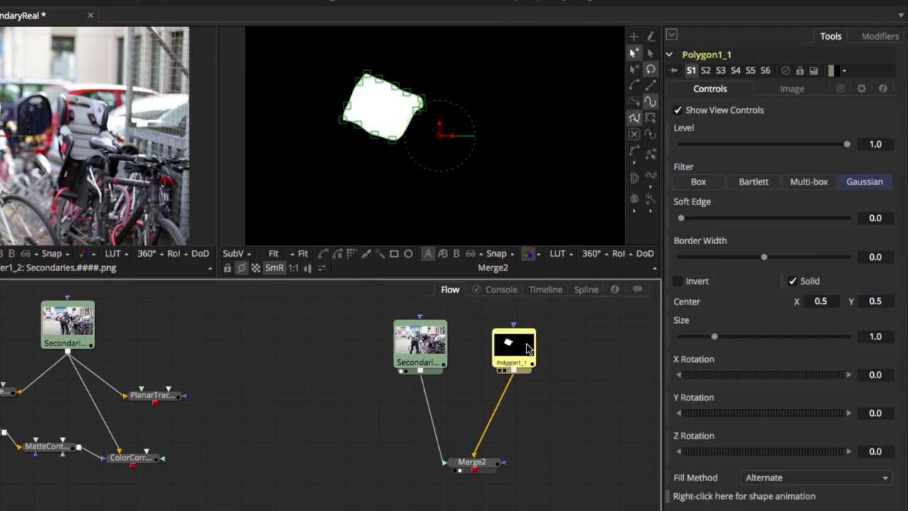
key(shift+space)
text(bac)
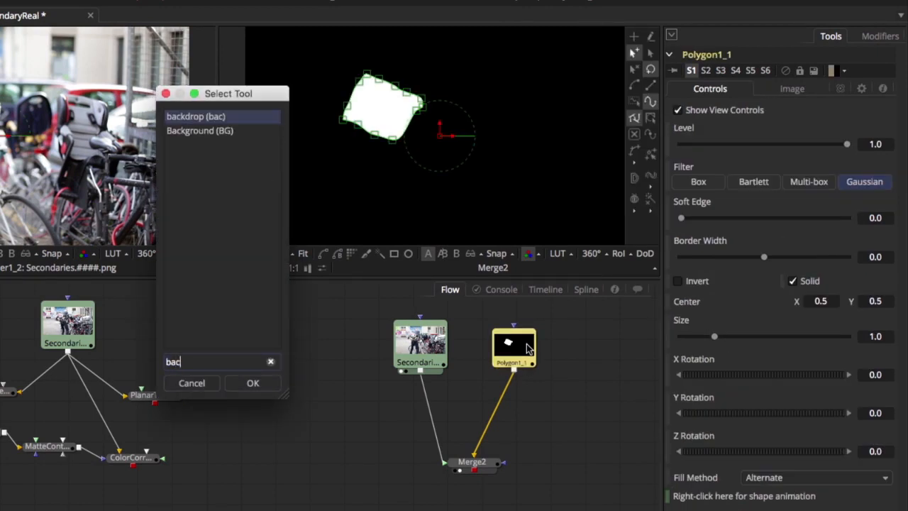
key(Down)
key(Return)
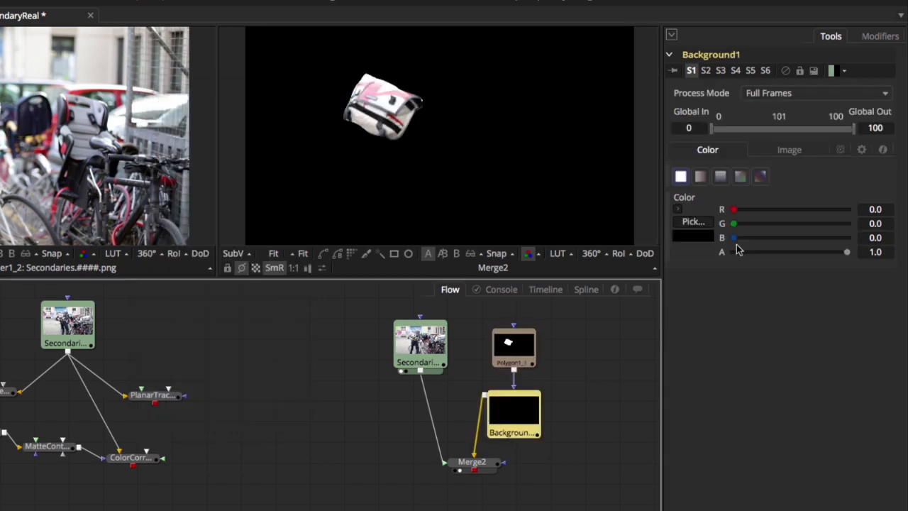
Set the Background1 tool's colour to white.
click(693, 222)
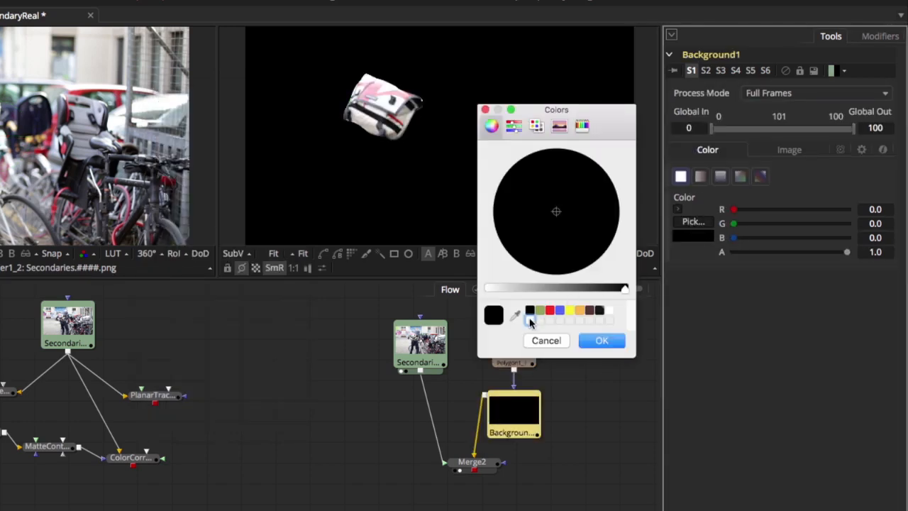
click(531, 319)
click(596, 341)
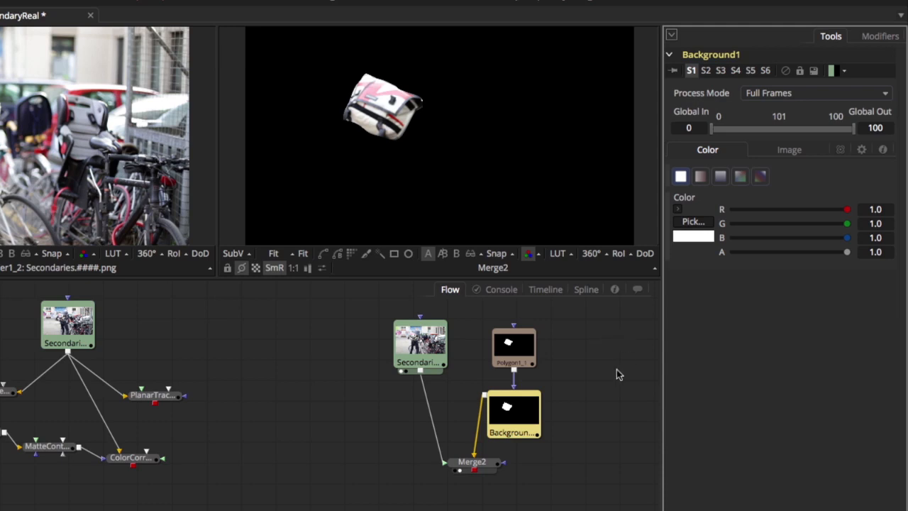
Select Merge2 and choose a different option for its Operator.
click(483, 463)
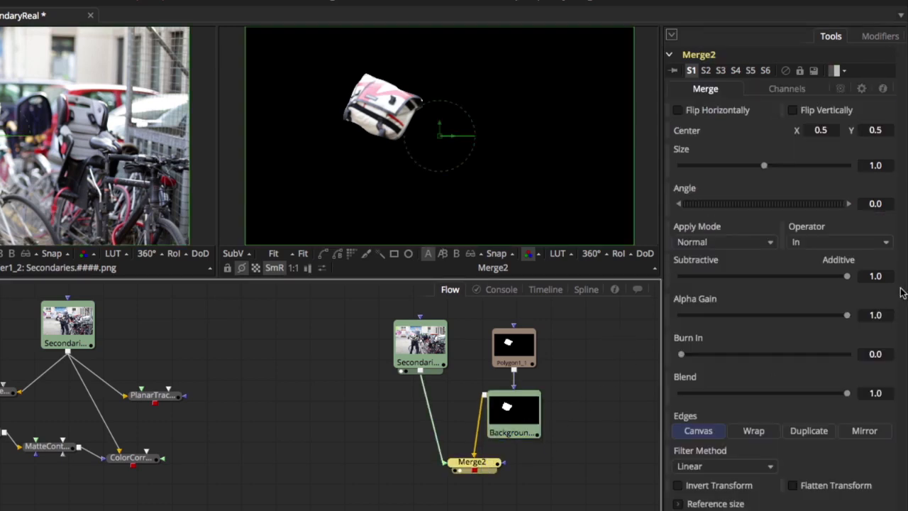
click(882, 244)
click(873, 260)
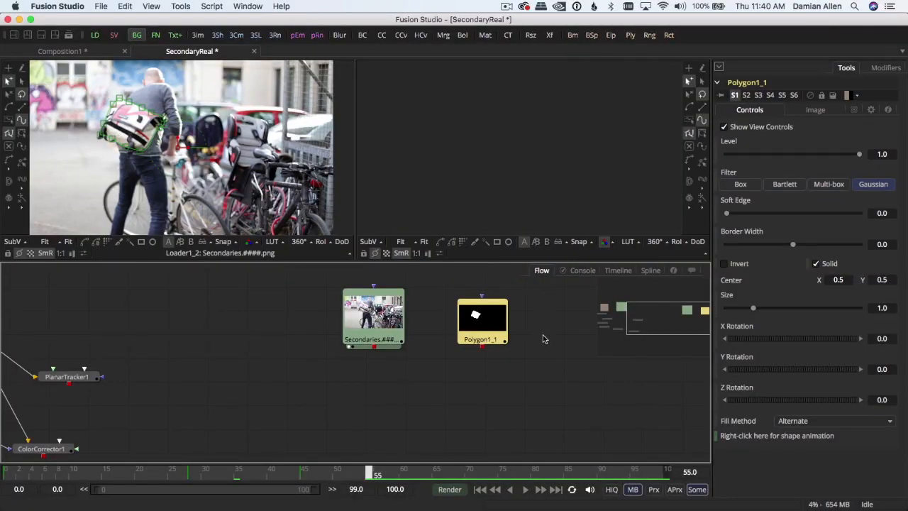
Add a Blur tool after the Polygon1_1 mask and move it lower in the flow.
key(shift+space)
text(blu)
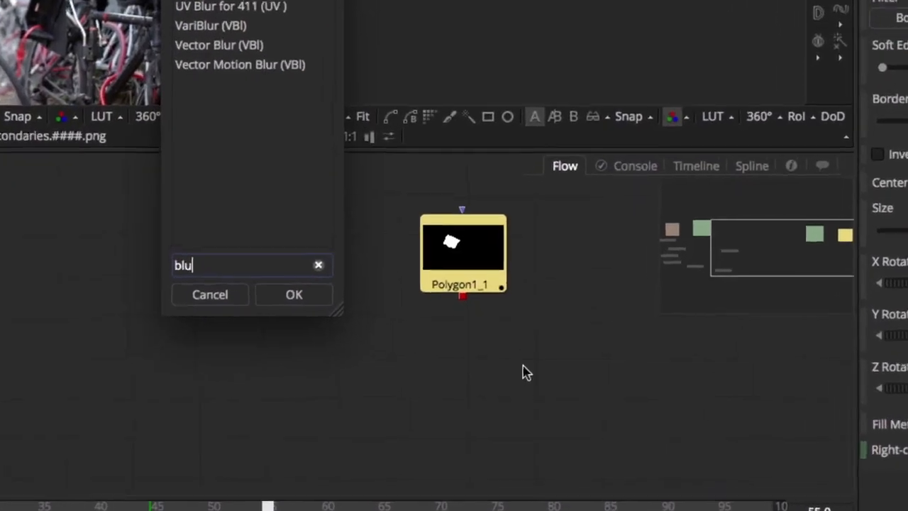
key(Return)
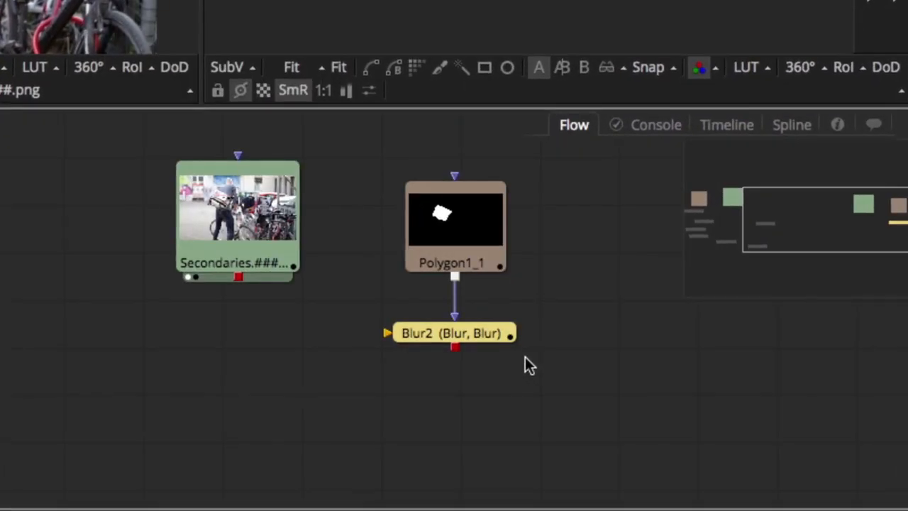
drag(478, 333, 470, 376)
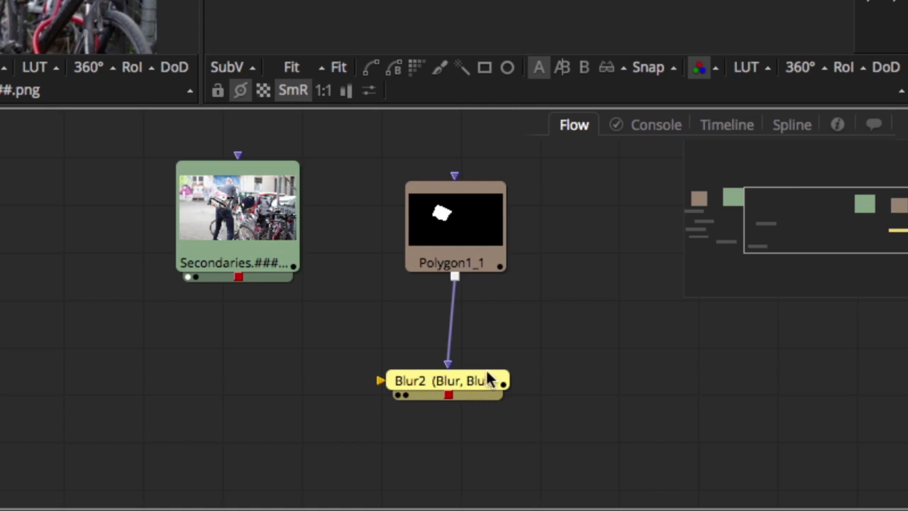
Disconnect Polygon1_1 from the Blur's effect mask and connect its output to the Blur's image input instead.
click(449, 325)
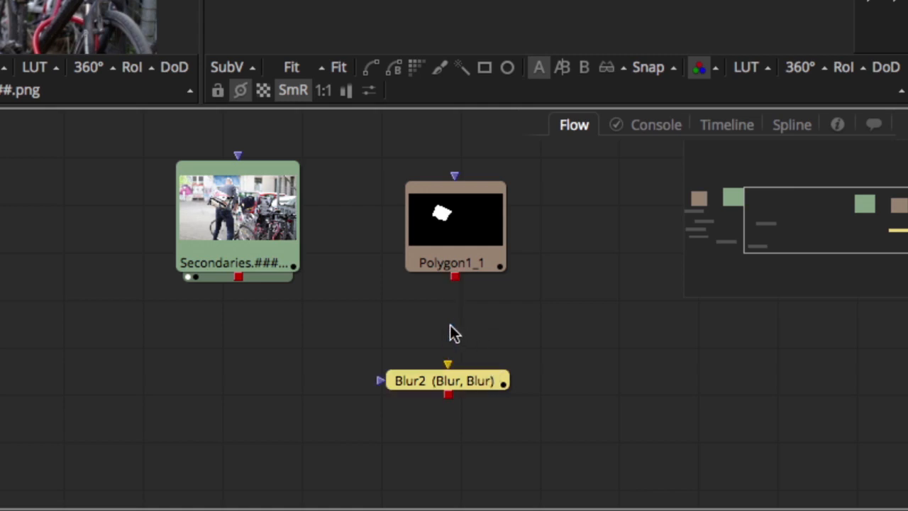
click(515, 309)
drag(456, 279, 452, 365)
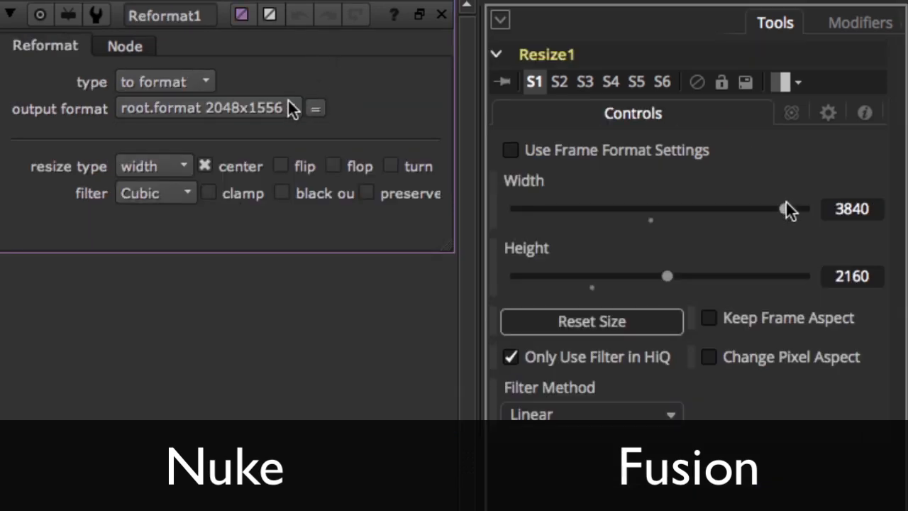
Open the output format choices of Nuke's Reformat1 and reduce the Width of Fusion's Resize1.
click(289, 103)
drag(785, 208, 653, 212)
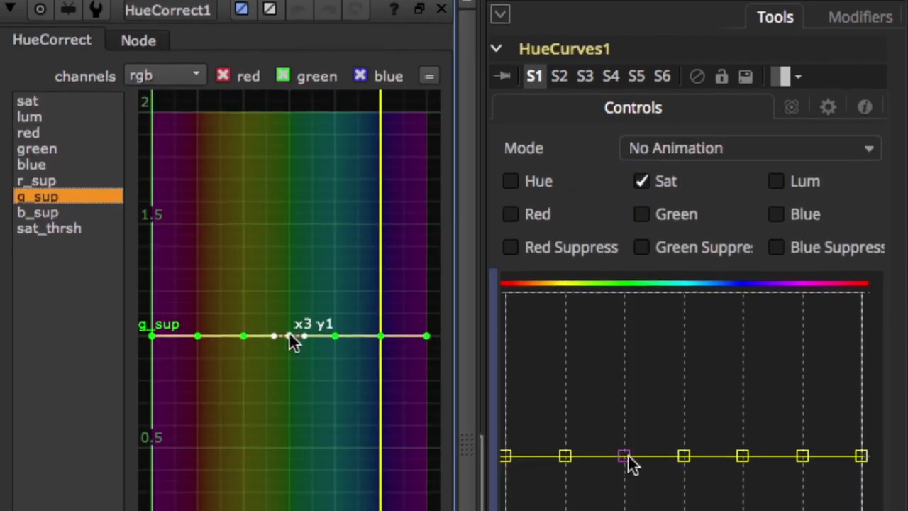
Lower the points around green on the g_sup curve of Nuke's HueCorrect1.
drag(289, 336, 289, 413)
drag(244, 337, 242, 349)
drag(241, 202, 241, 223)
Select the complete node tree in both programs and add an Underlay behind the nodes in Fusion.
drag(12, 211, 385, 481)
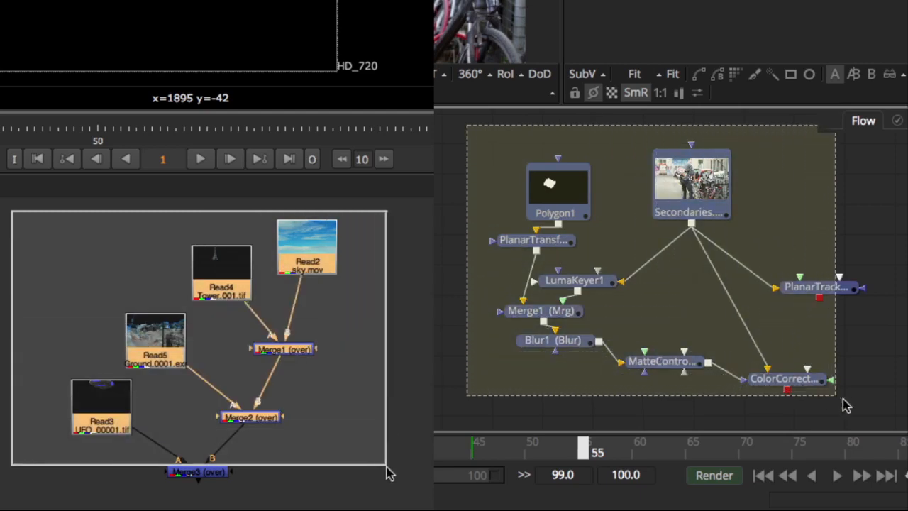
drag(842, 399, 887, 406)
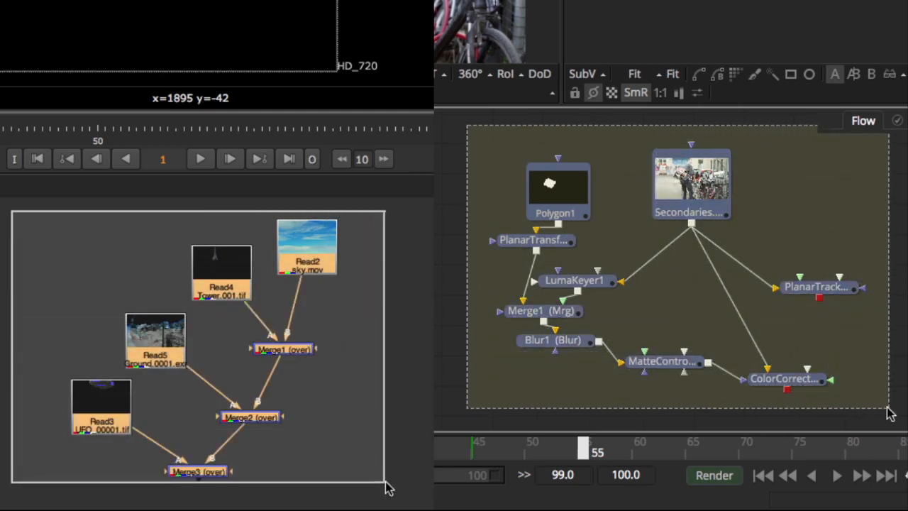
key(Tab)
key(ctrl+space)
text(under)
key(Return)
key(Return)
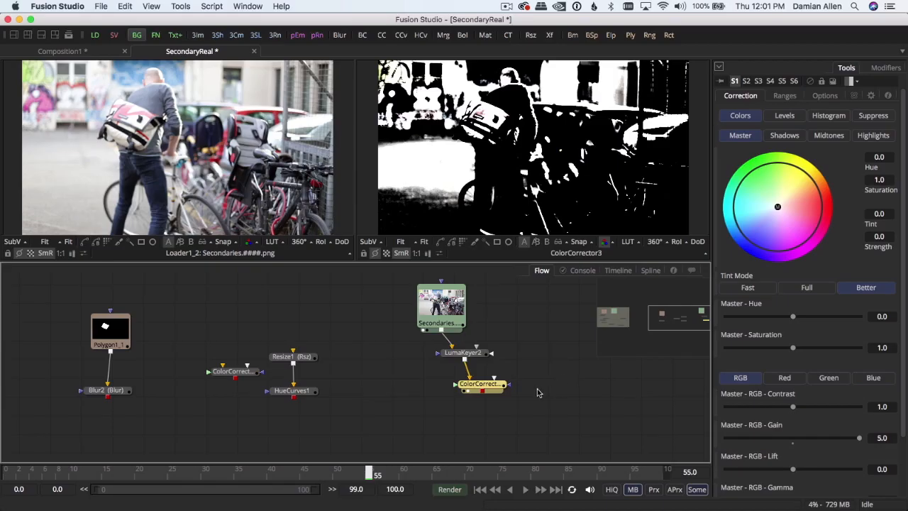
Add a Brightness / Contrast tool after the Color Corrector below LumaKeyer2 and enable Clip Black.
key(ctrl+space)
text(col)
text(brigh)
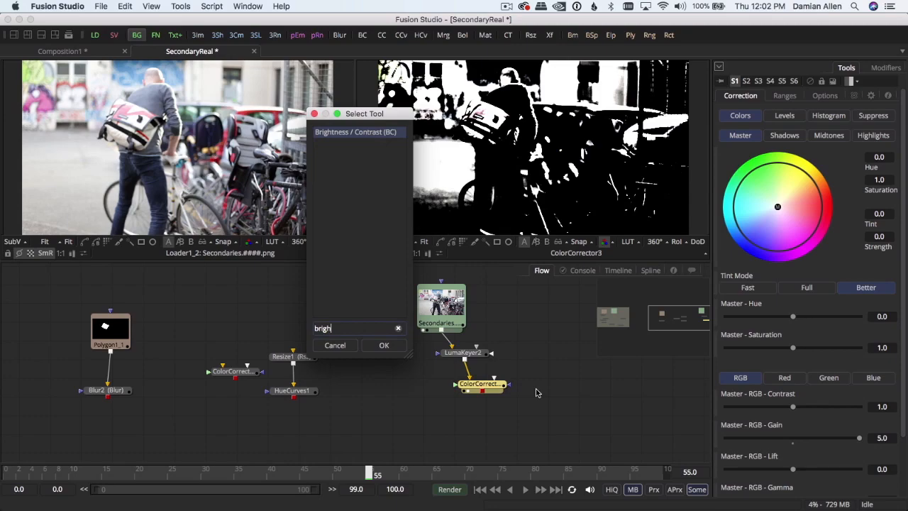
key(Return)
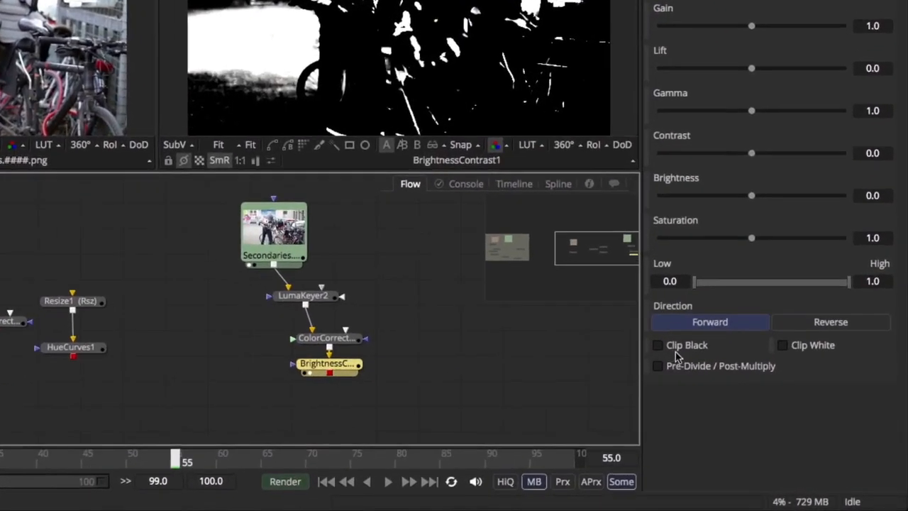
click(658, 344)
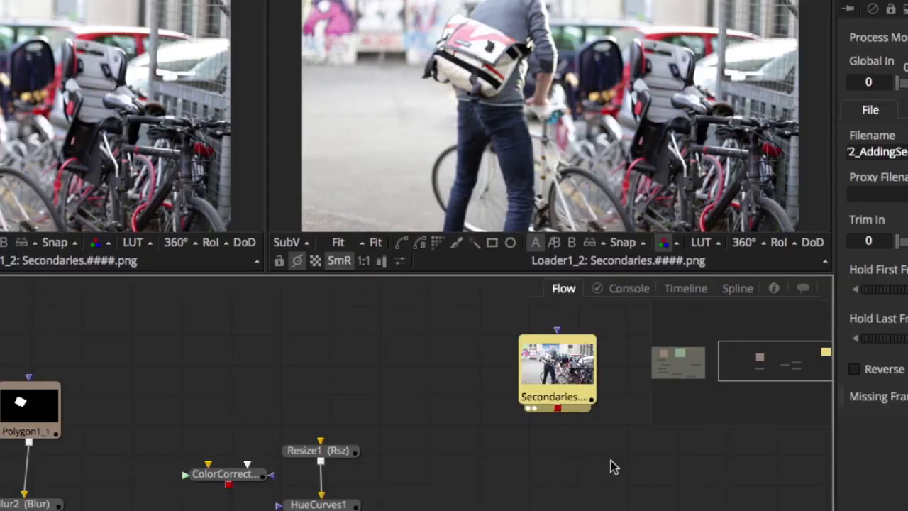
Add a Time Stretcher tool after the Secondaries loader.
key(ctrl+space)
text(stret)
key(Down)
key(Return)
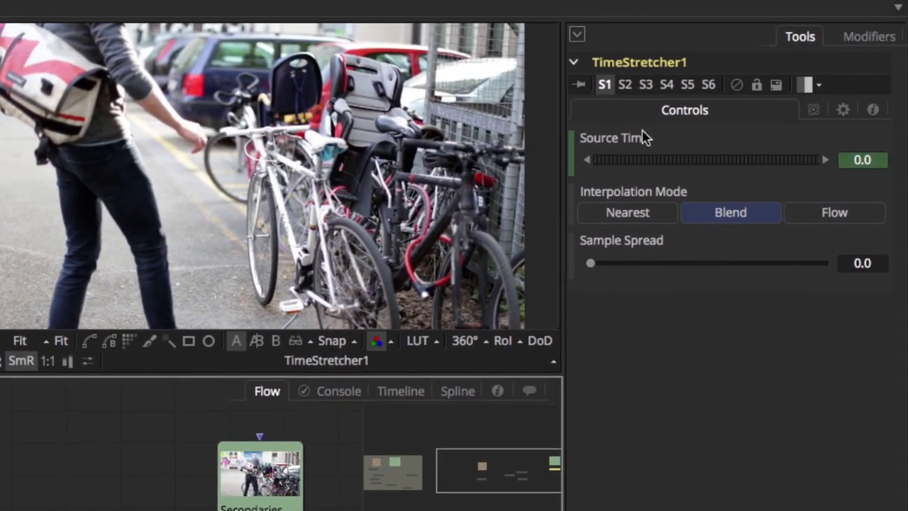
Remove the animation from the Time Stretcher's Source Time.
right_click(622, 141)
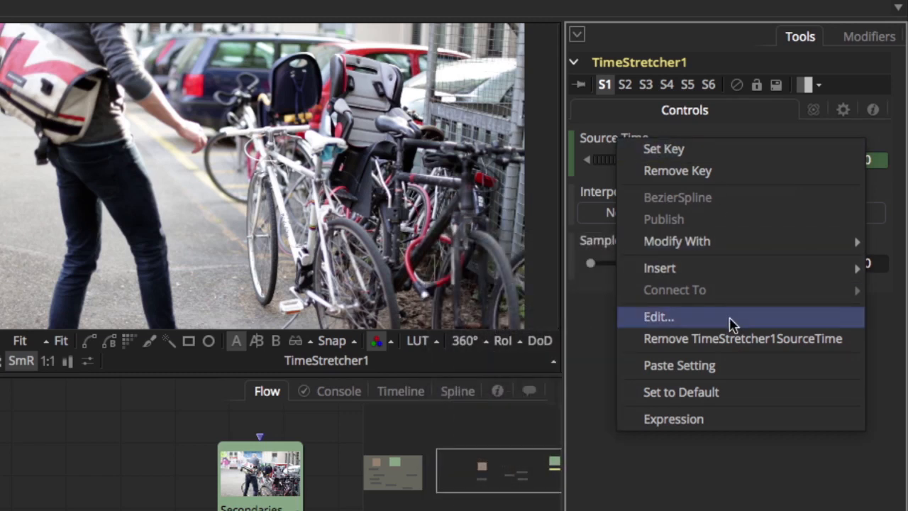
click(733, 341)
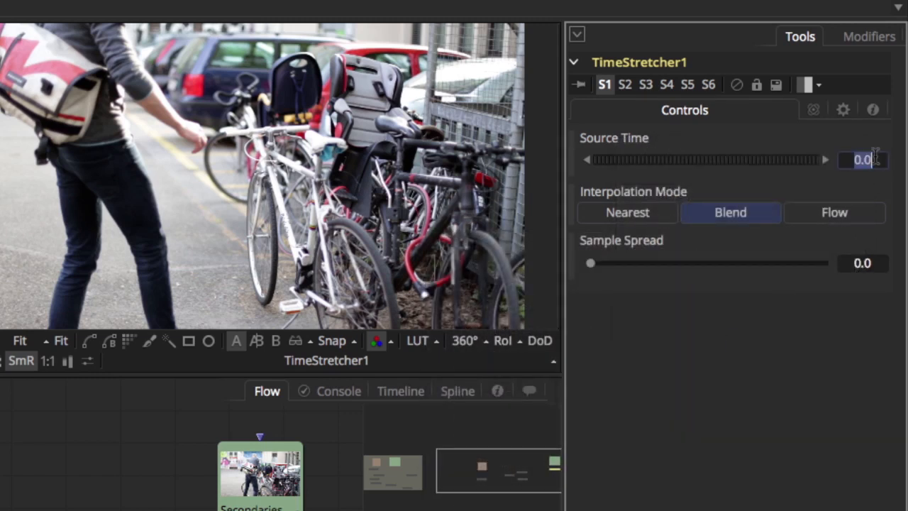
key(Tab)
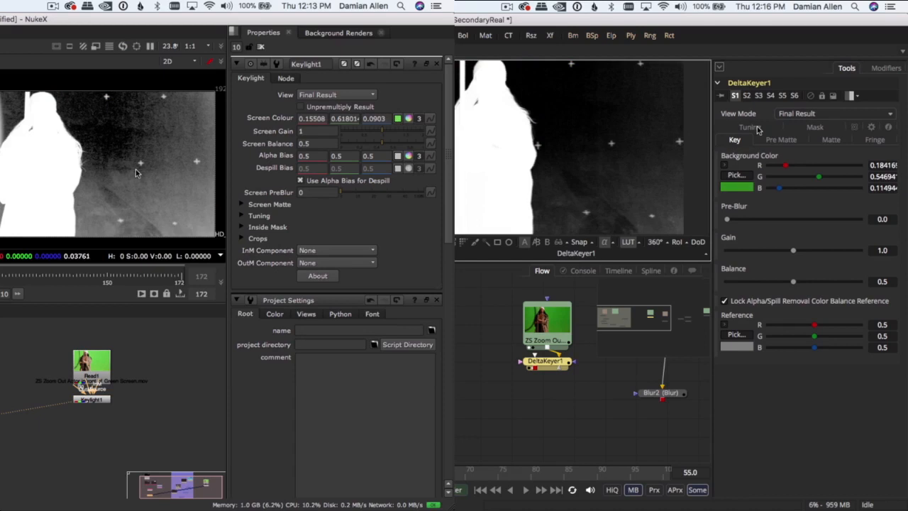
Show the tuning controls of DeltaKeyer1 and Keylight1, raising DeltaKeyer1's Shadows to about 1.39 and adjusting Keylight1's Shadow Gain.
click(757, 129)
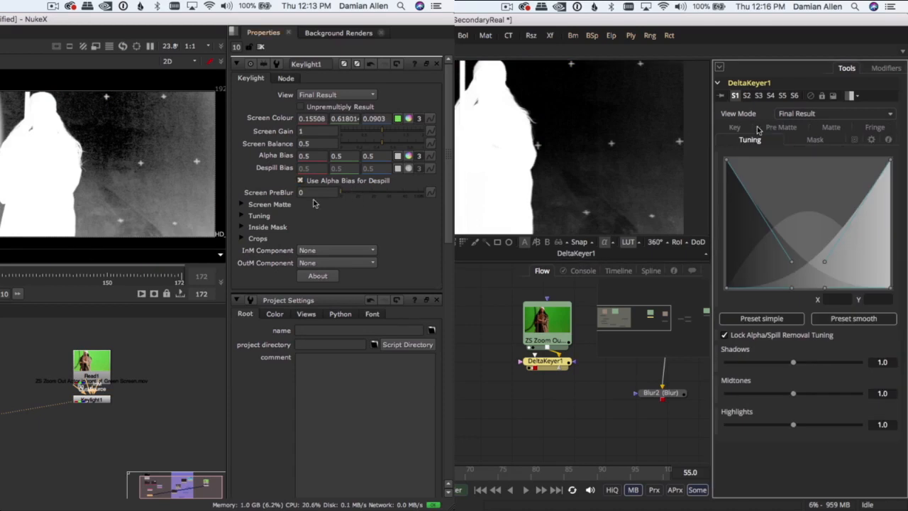
click(242, 216)
drag(793, 363, 821, 362)
drag(375, 240, 377, 240)
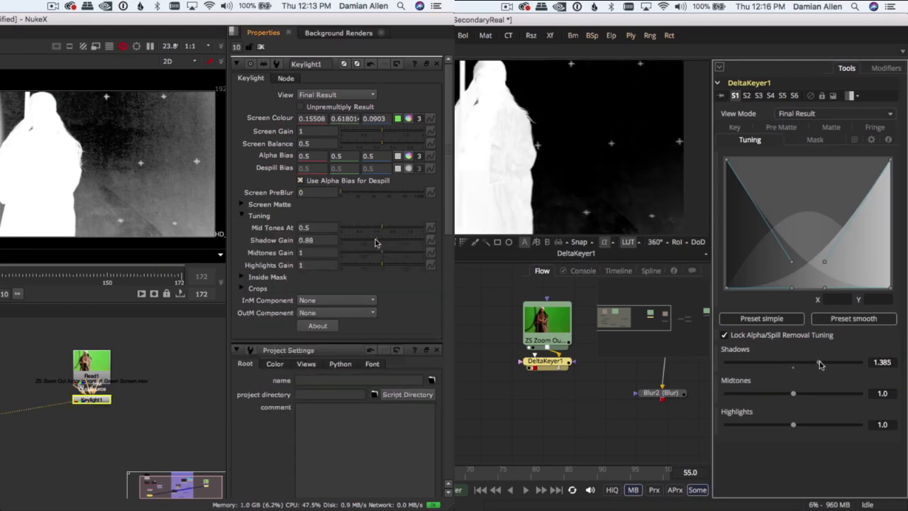
drag(820, 362, 821, 362)
drag(377, 240, 414, 240)
Adjust the midtones tuning of DeltaKeyer1 and Keylight1 and raise DeltaKeyer1's Highlights.
mouse_move(794, 393)
mouse_down()
mouse_move(814, 394)
mouse_move(793, 396)
mouse_up()
drag(383, 253, 391, 253)
drag(793, 425, 841, 424)
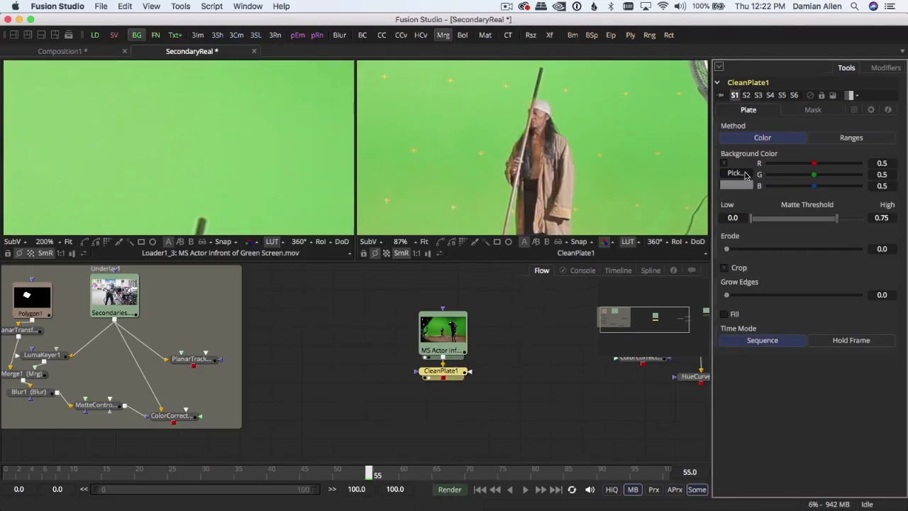
Sample the green screen as CleanPlate1's background colour, and refine the plate with Fill enabled and a larger Erode.
drag(736, 173, 598, 135)
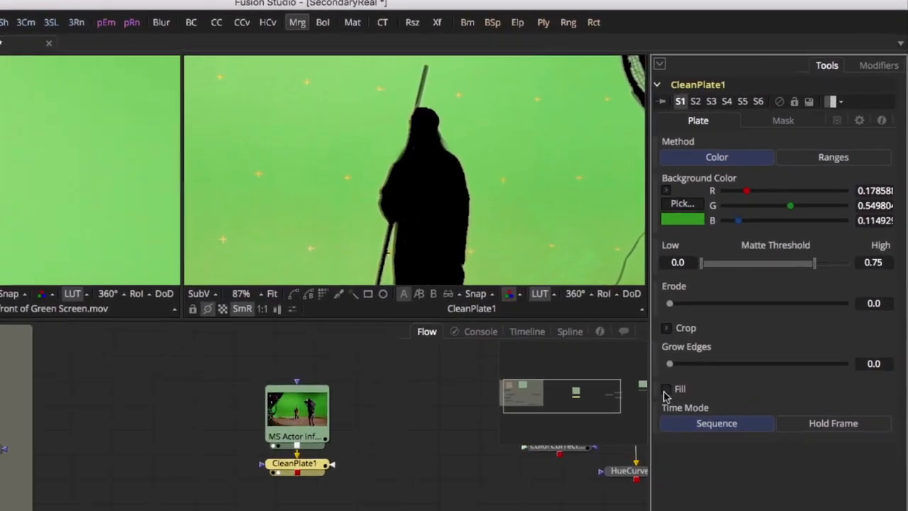
click(666, 391)
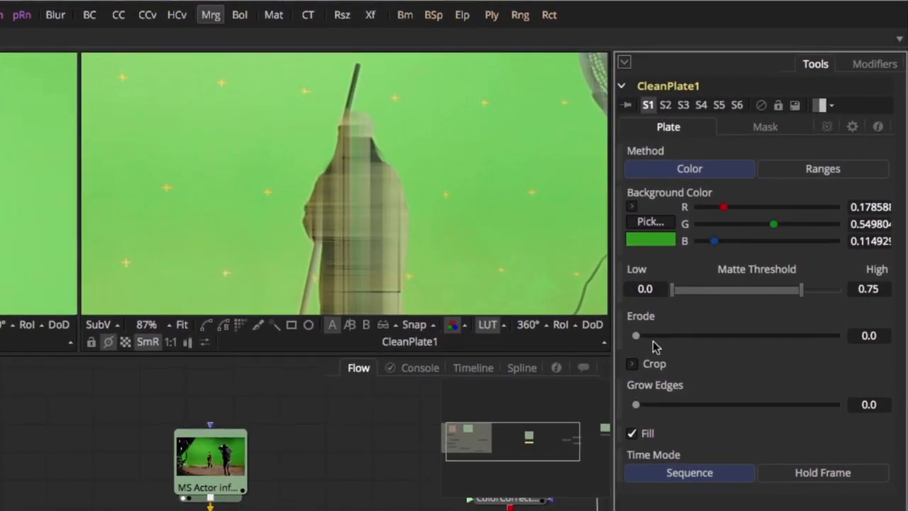
drag(636, 337, 700, 343)
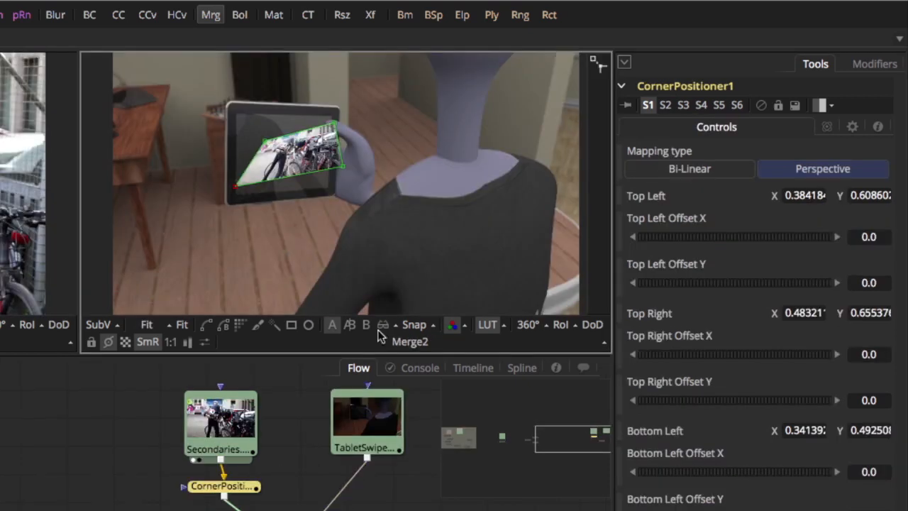
Pull the CornerPositioner1 corner points outward toward the corners of the tablet's screen.
drag(239, 190, 237, 196)
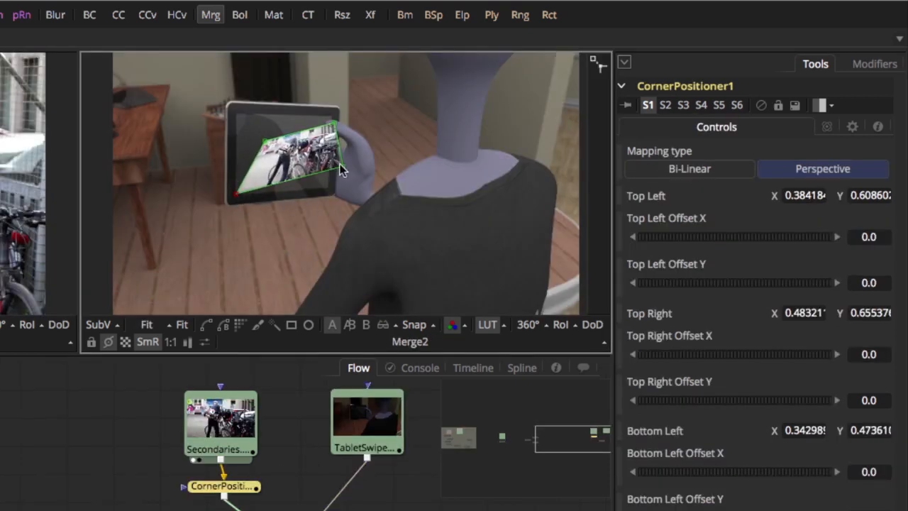
drag(262, 140, 239, 118)
drag(335, 130, 332, 125)
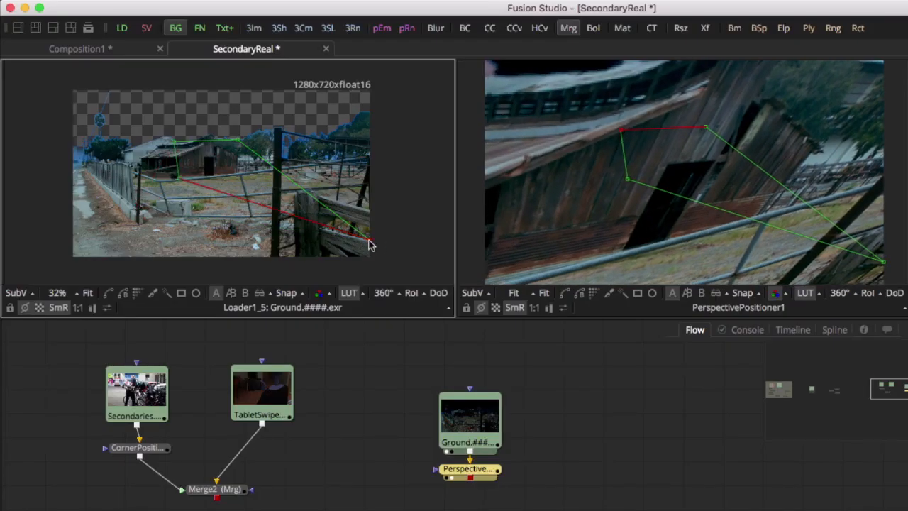
Move the PerspectivePositioner's outlying lower corner point onto the barn wall and fine-tune an upper corner point.
drag(368, 242, 238, 181)
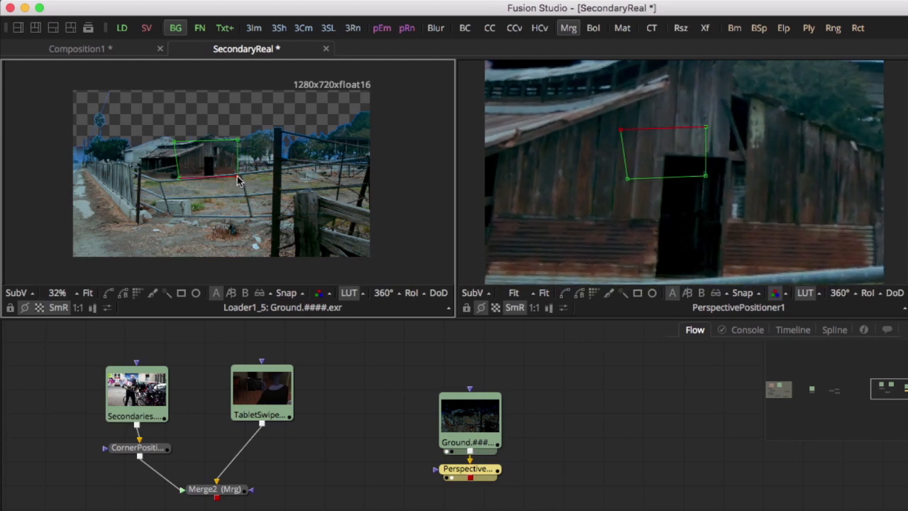
drag(174, 148, 179, 149)
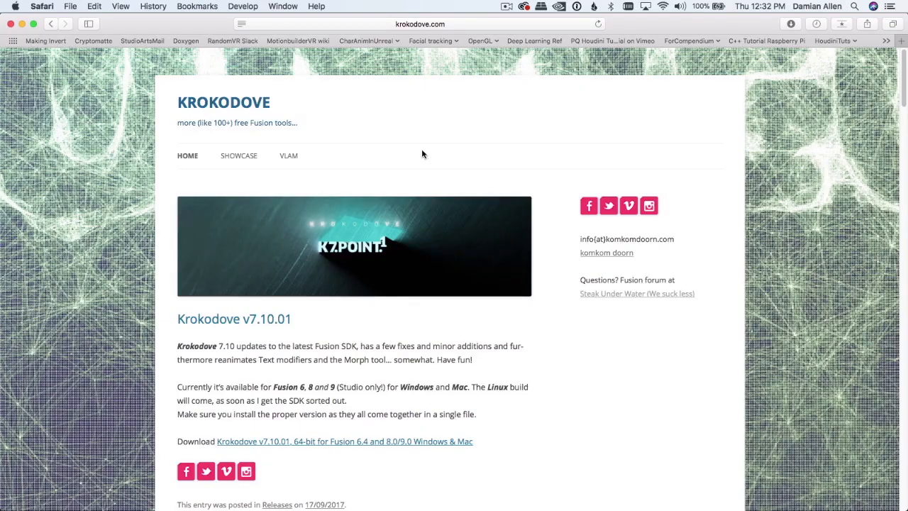
Switch to Safari, browse the Krokodove showcase videos on Vimeo, and play the Fold Create 3D video.
click(253, 157)
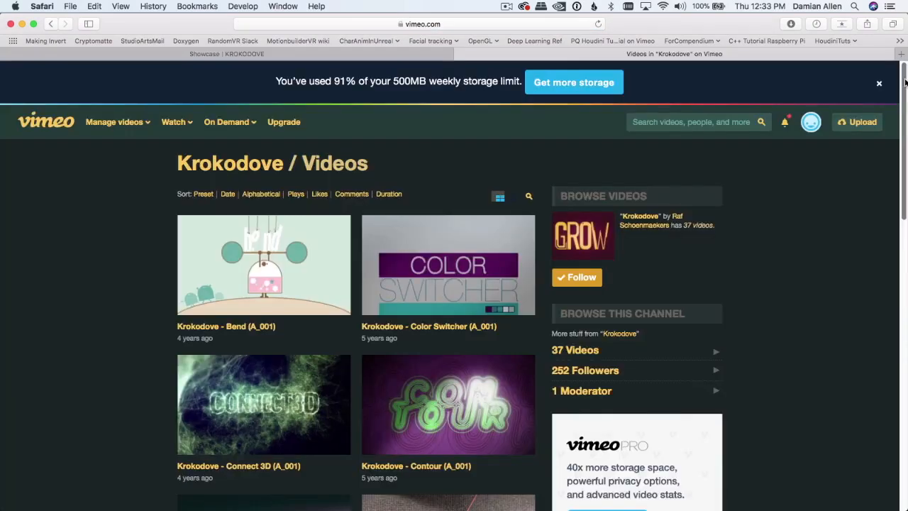
drag(902, 86, 888, 267)
click(424, 316)
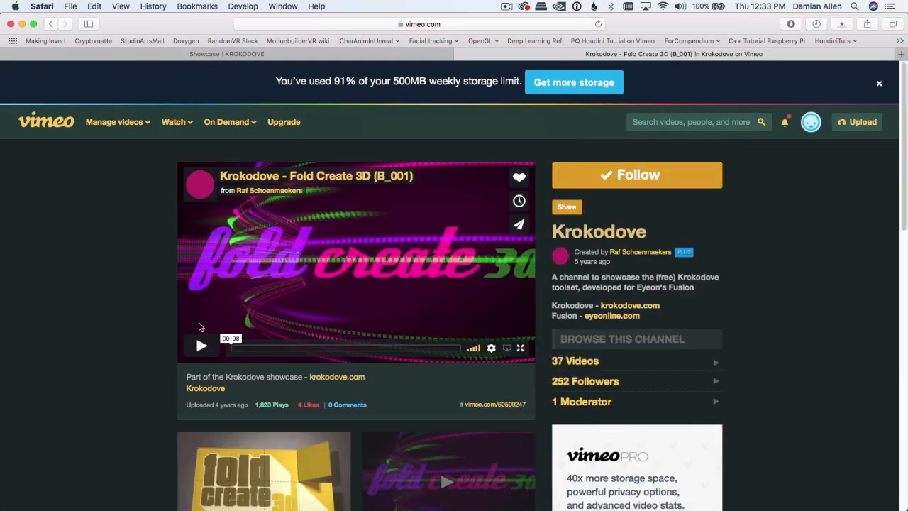
click(202, 345)
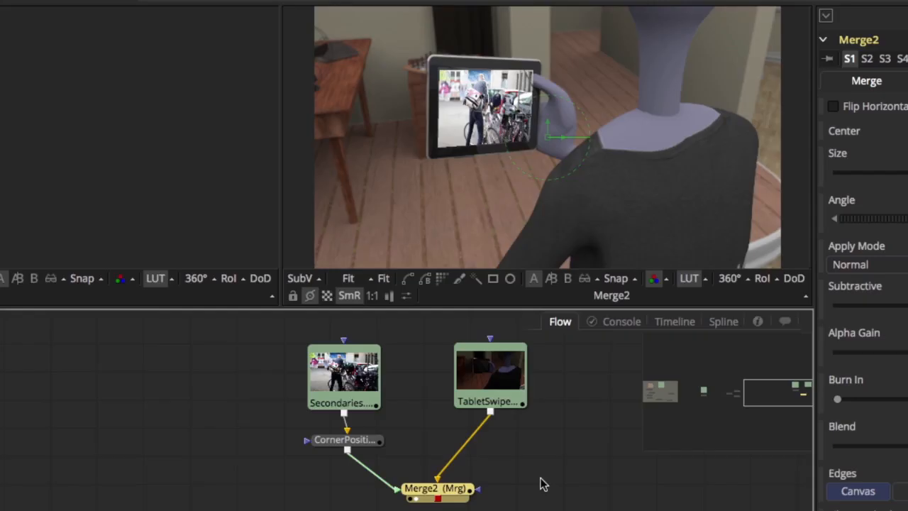
Switch back to Fusion and add a Saver tool after Merge2.
key(shift+space)
text(bl)
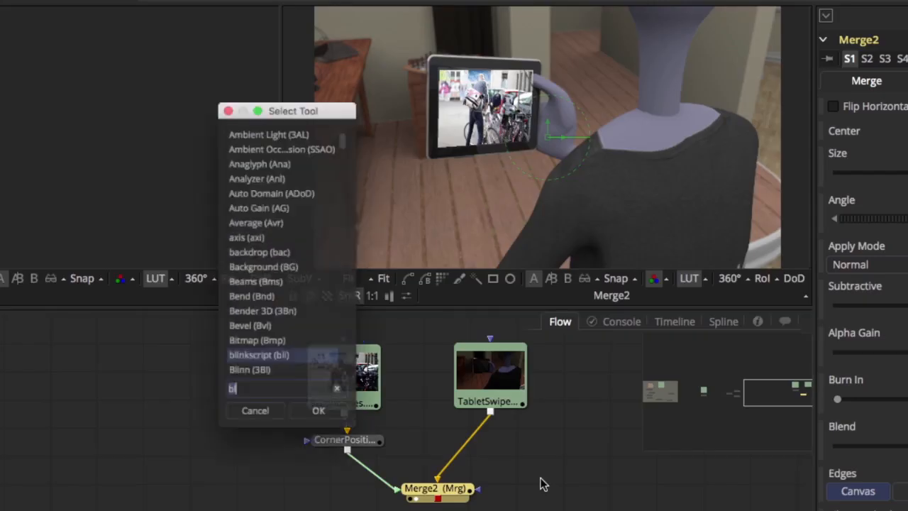
key(BackSpace)
key(BackSpace)
text(sav)
key(Return)
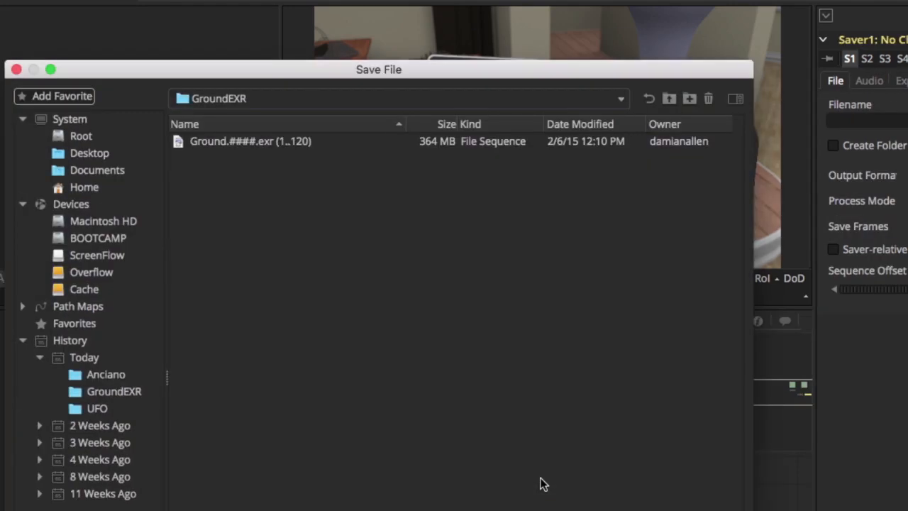
Go up to the 1_FarmyardUFO folder for the Saver output and begin replacing the suggested file name.
click(657, 95)
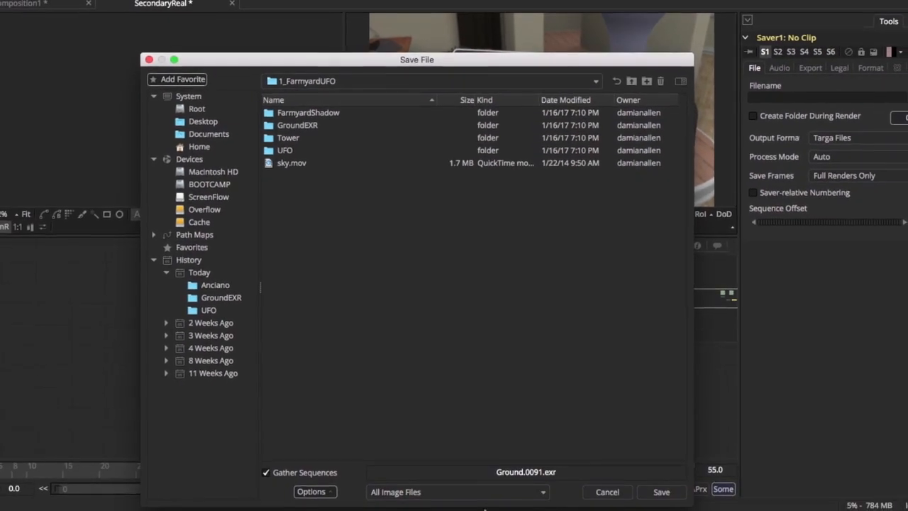
triple_click(515, 469)
text(R)
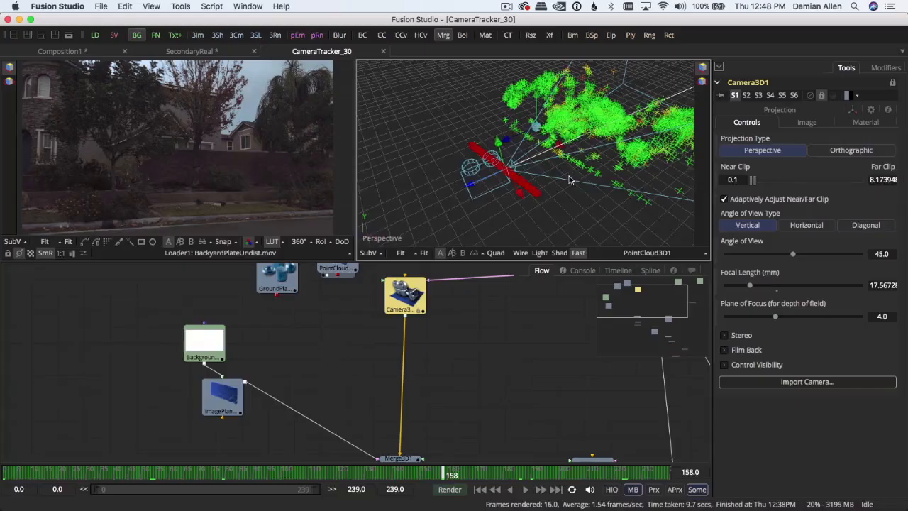
Inspect the tracked camera and point cloud, and move the ImagePlane3D1 node closer to Merge3D1 in the flow.
alt+middle_drag(596, 167, 645, 162)
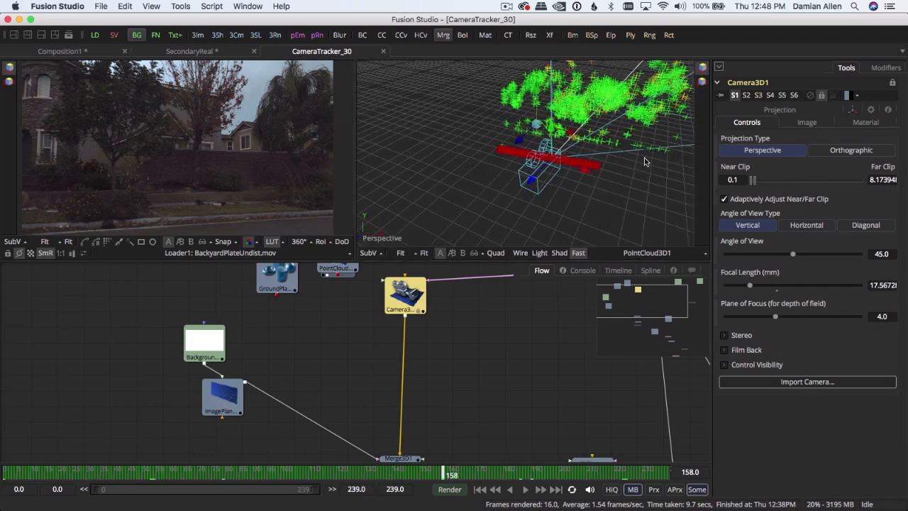
click(402, 457)
scroll(383, 412, down, 5)
scroll(350, 379, left, 3)
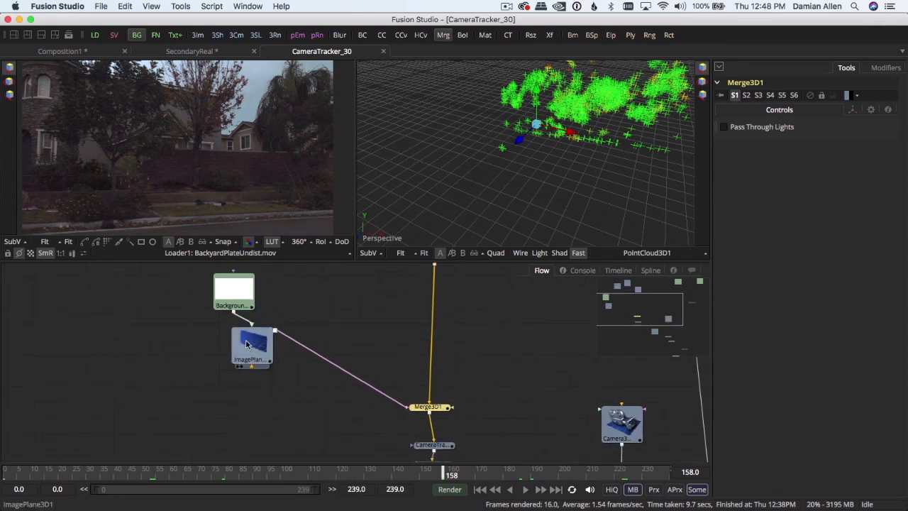
drag(252, 345, 297, 358)
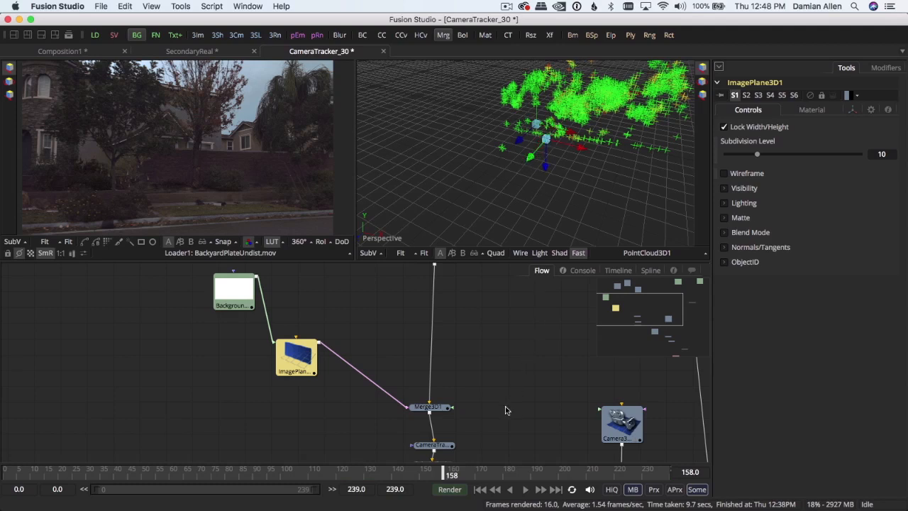
Display ImagePlane3D1_1 and Merge3D2 one after the other in the first viewer.
mouse_move(506, 410)
middle_down()
mouse_move(480, 360)
mouse_move(436, 320)
middle_up()
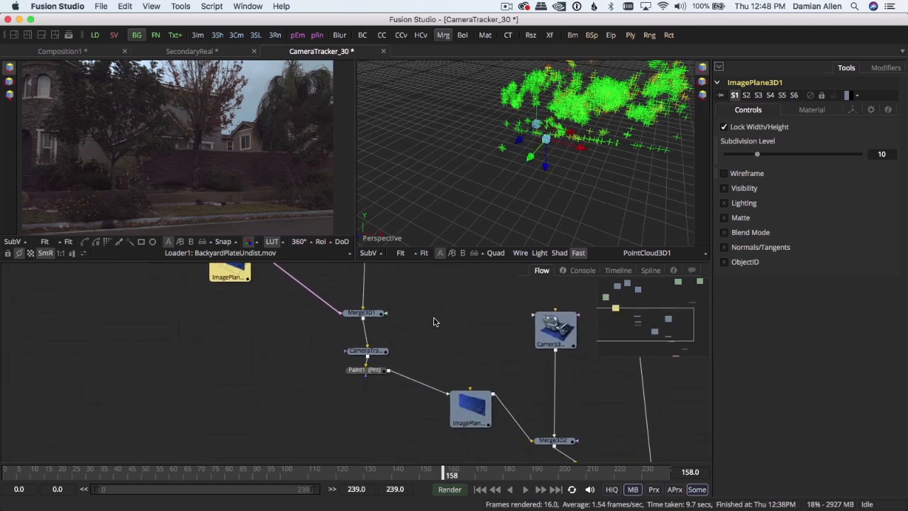
click(459, 406)
key(1)
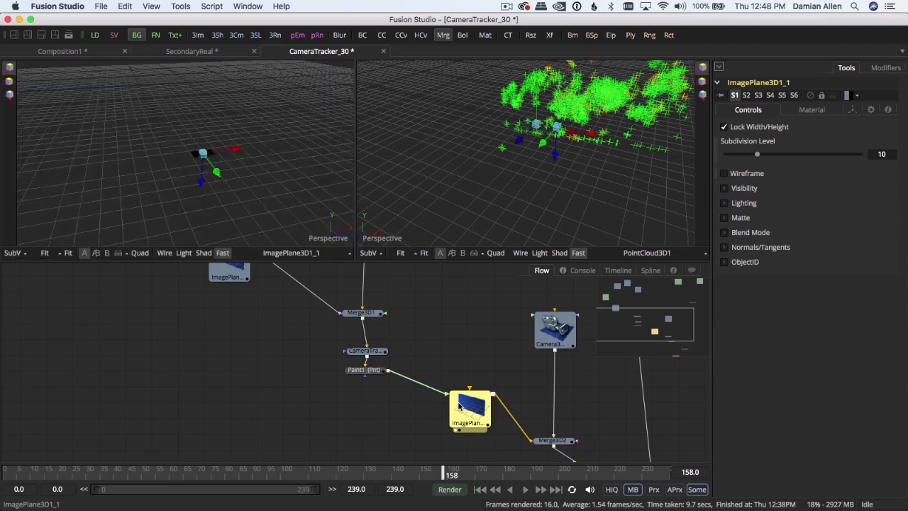
click(559, 446)
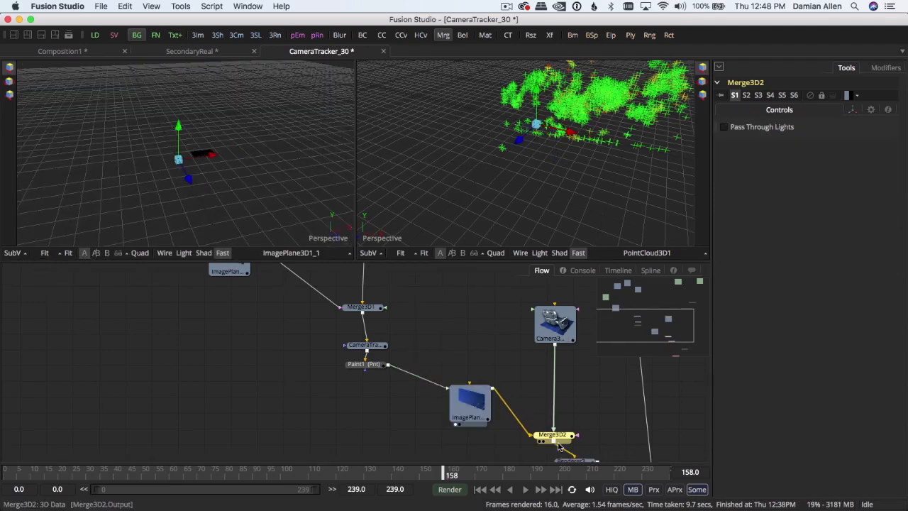
key(1)
middle_drag(594, 416, 425, 305)
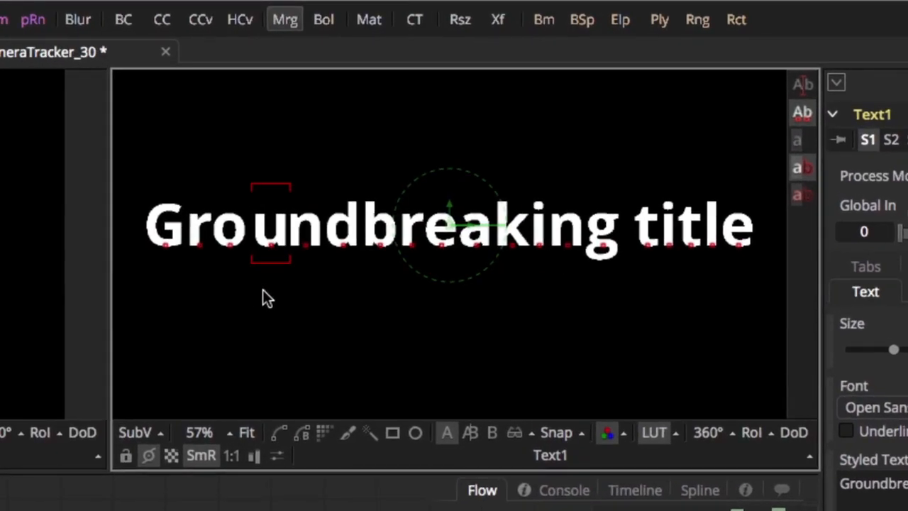
Select the opening letters "Gro" of the Groundbreaking title and nudge them right to adjust the kerning.
drag(130, 167, 232, 276)
key(Right)
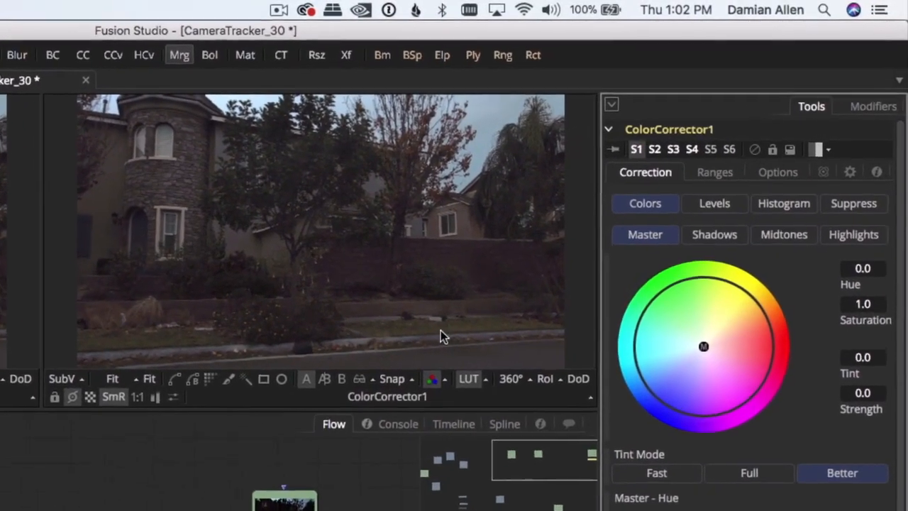
Step through ColorCorrector1's stored settings S2 to S4 and shift the shadows tint toward cyan in settings S5.
click(654, 149)
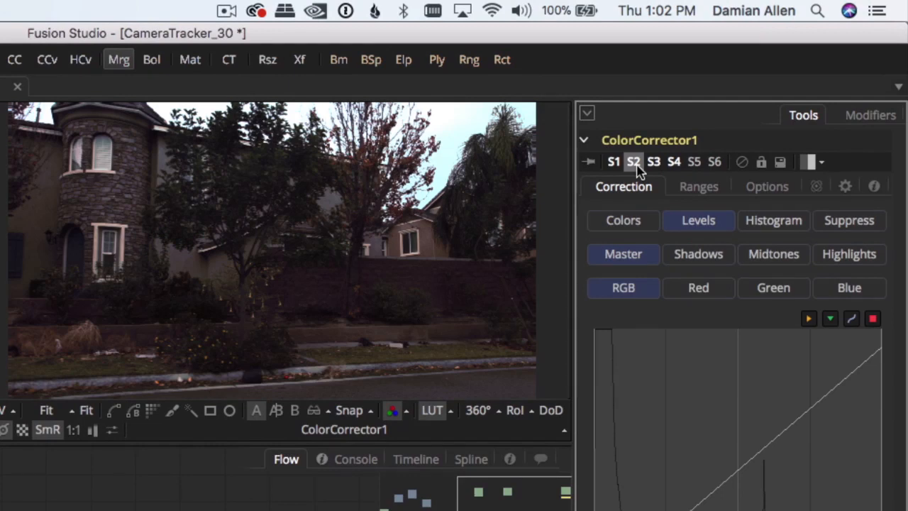
click(654, 167)
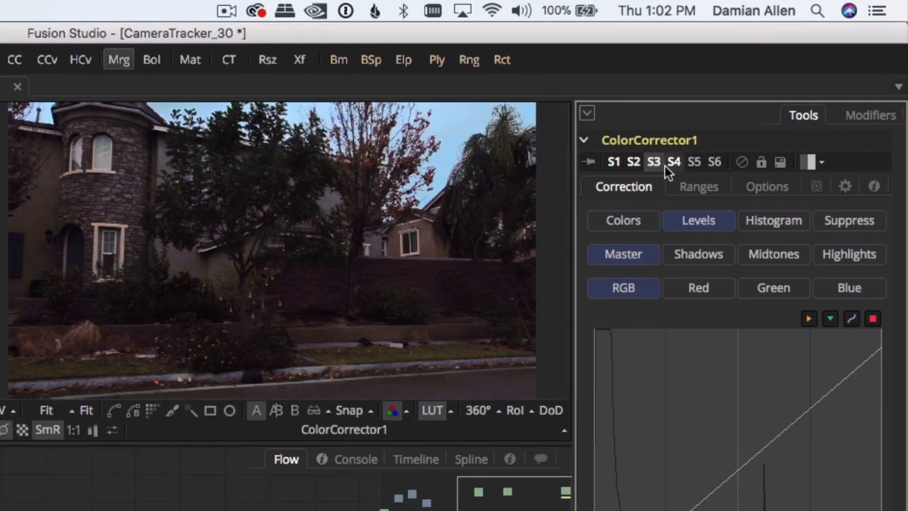
click(673, 163)
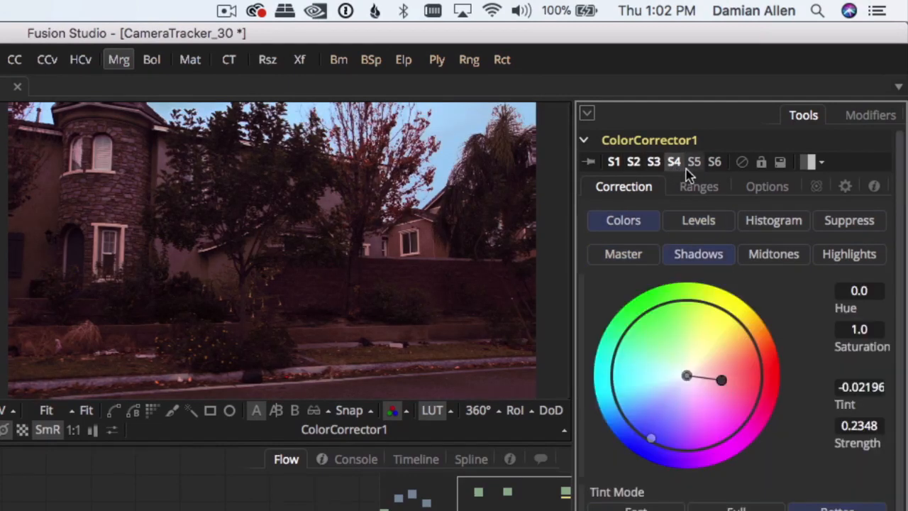
click(694, 163)
drag(721, 381, 639, 365)
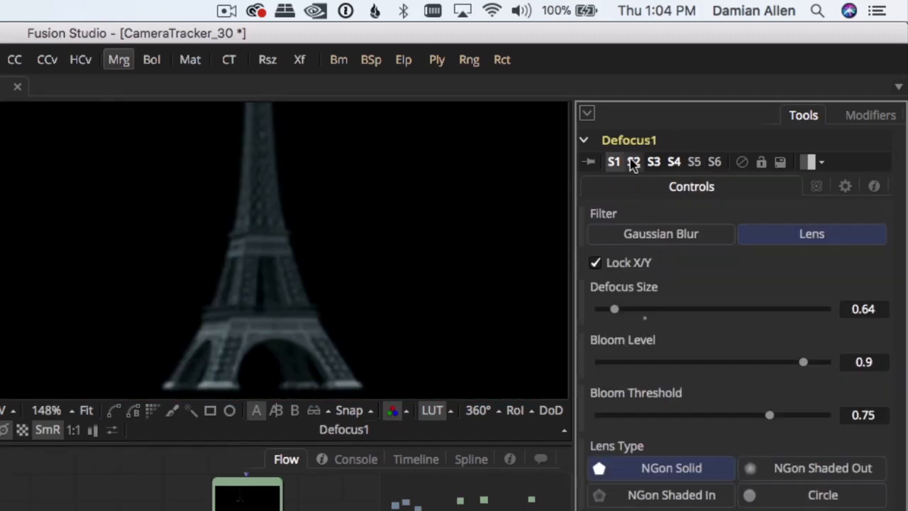
Compare Defocus1's stored settings S2, S3 and S4 on the Eiffel Tower image.
click(633, 163)
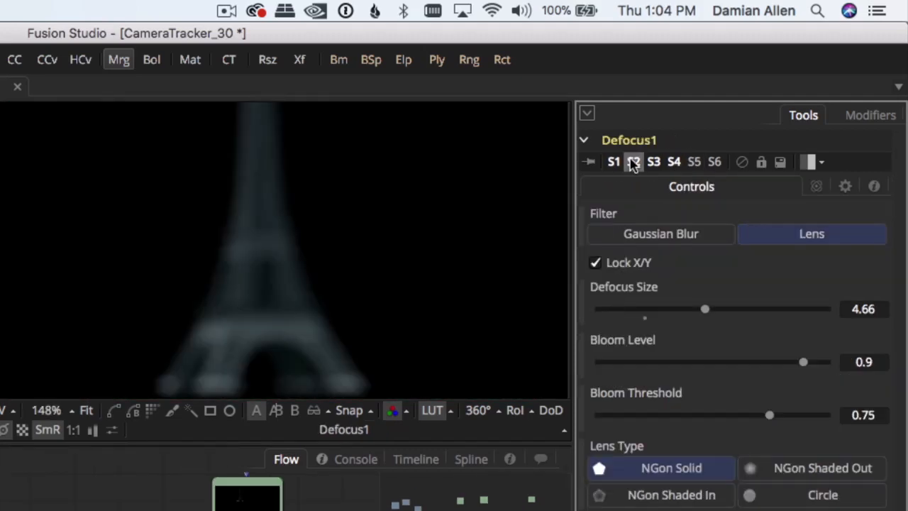
click(654, 162)
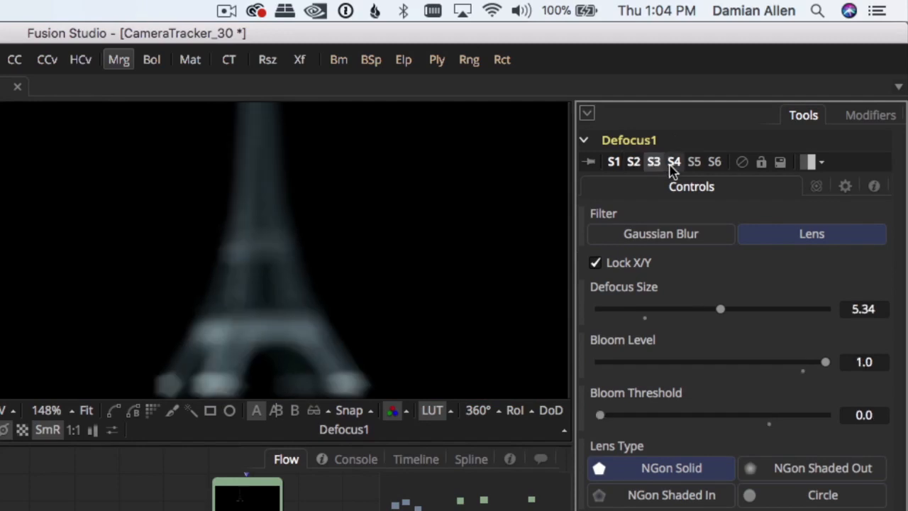
click(673, 163)
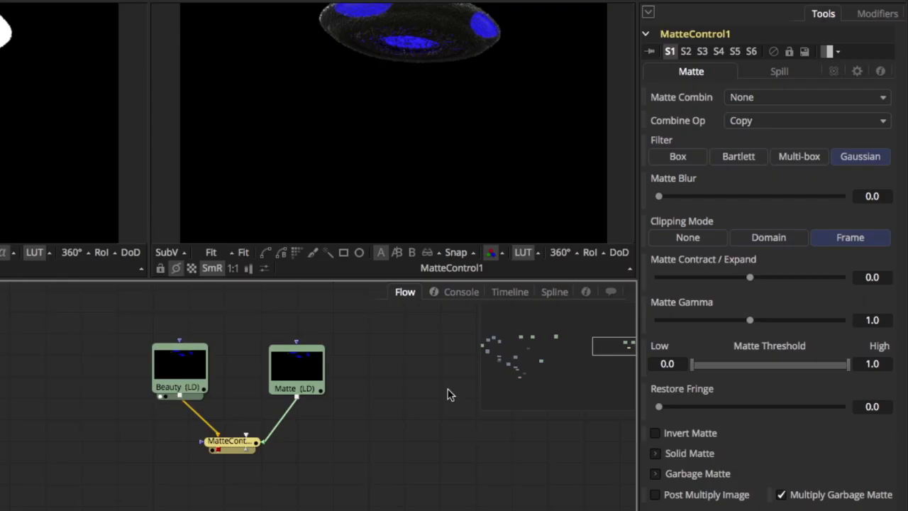
Set MatteControl1's matte combine to Combine Alpha, enable Post Multiply Image, and save these settings as the tool's default.
click(765, 104)
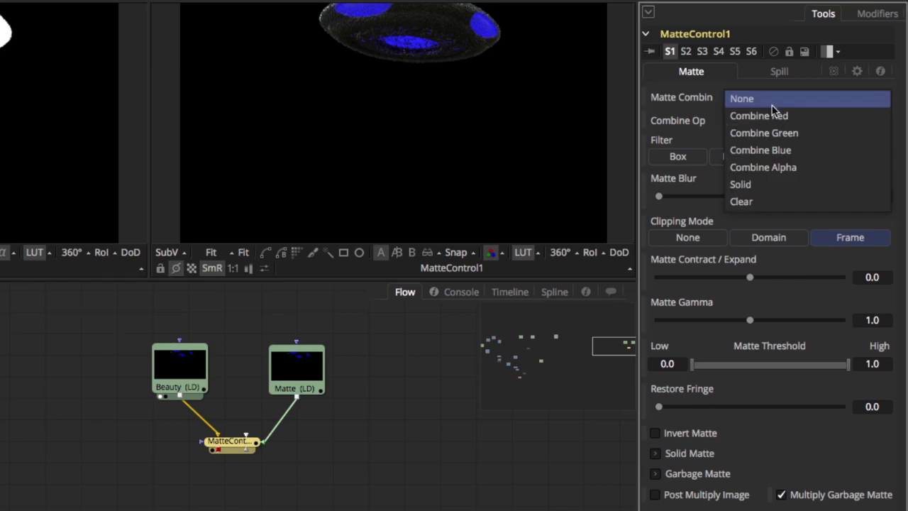
click(800, 168)
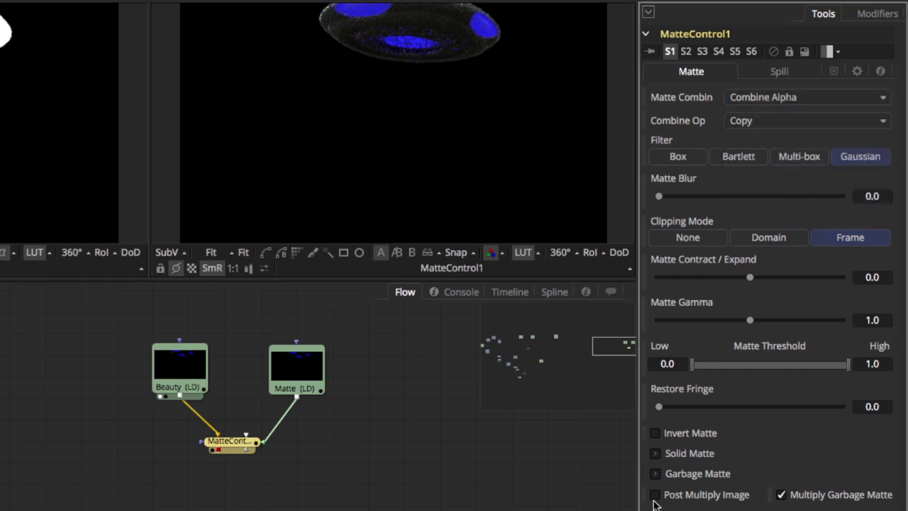
click(655, 495)
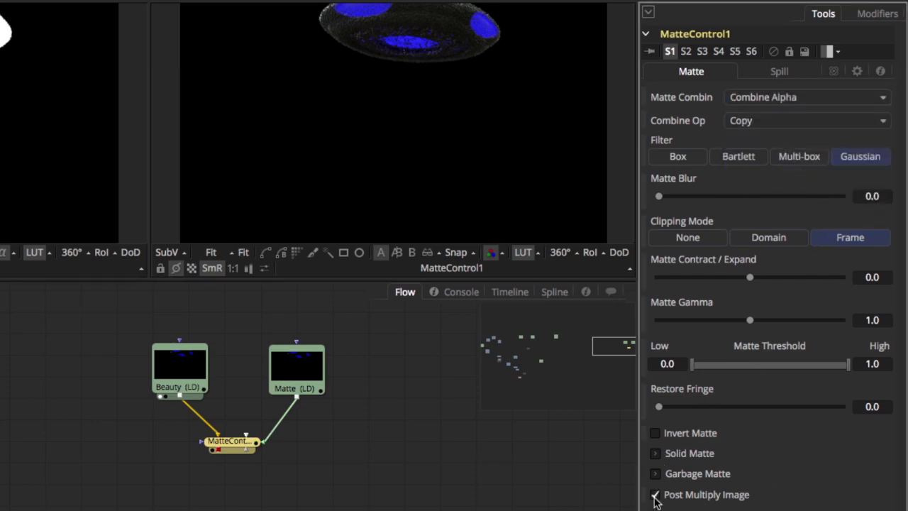
right_click(238, 442)
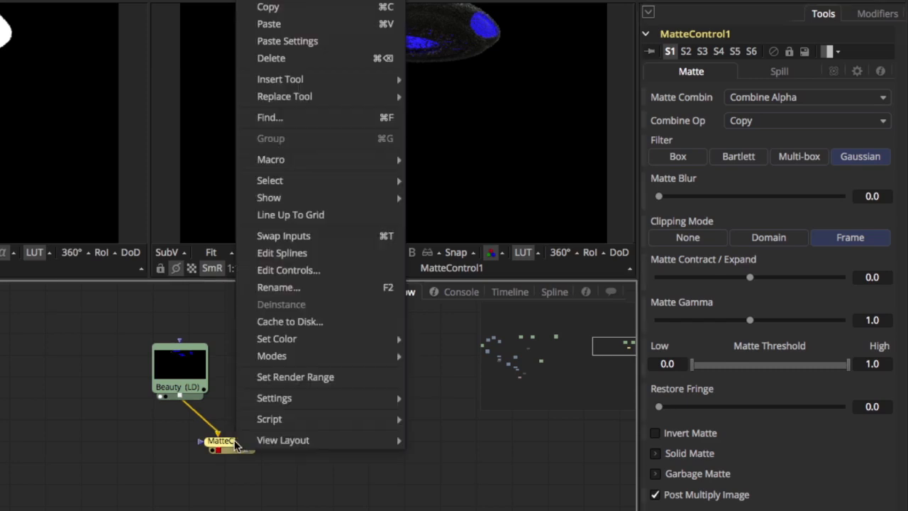
mouse_move(294, 397)
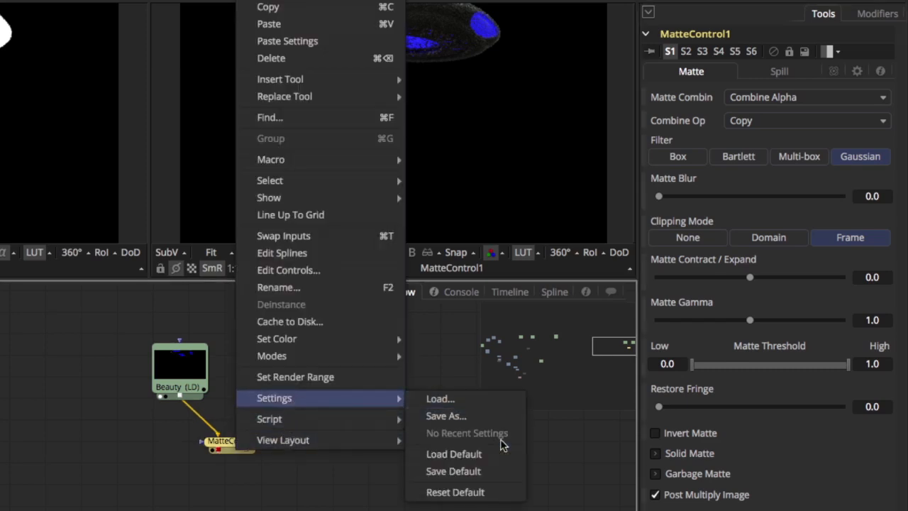
click(498, 472)
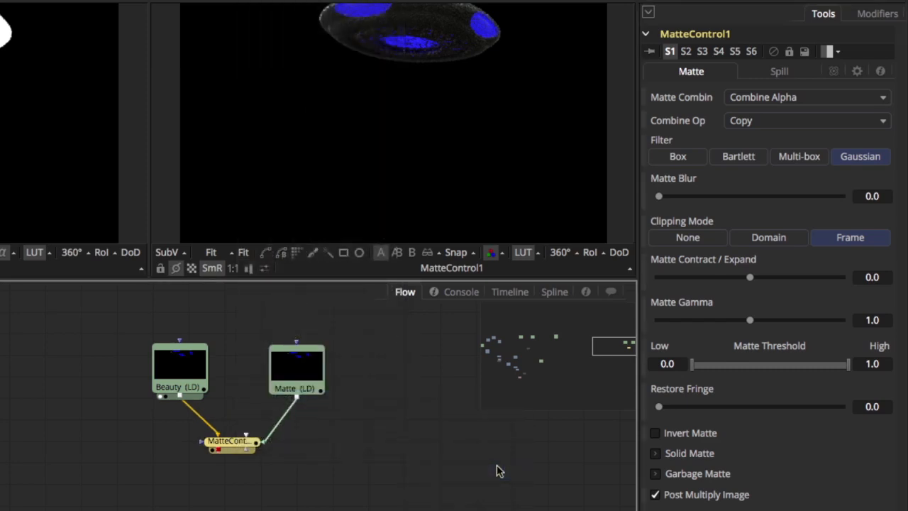
Delete MatteControl1 and add a fresh Matte Control tool after the Beauty loader.
key(Delete)
key(shift+space)
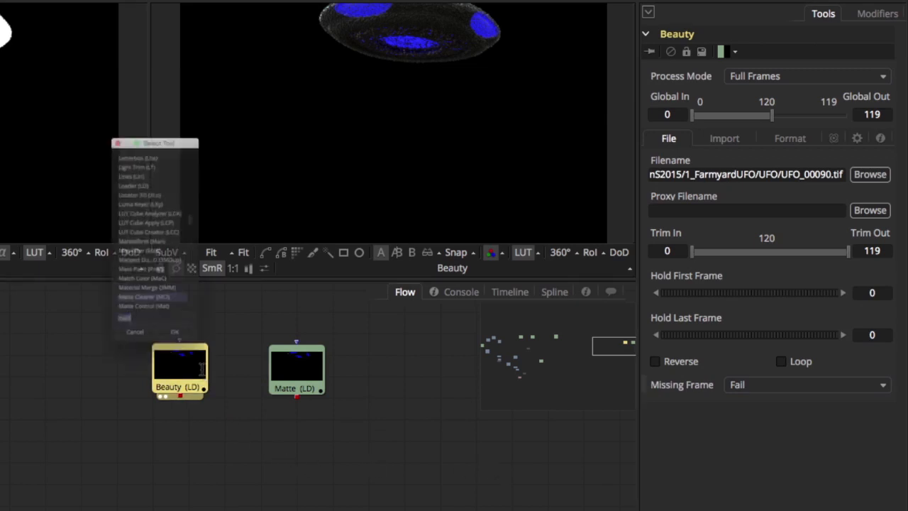
text(matt)
key(Down)
key(Return)
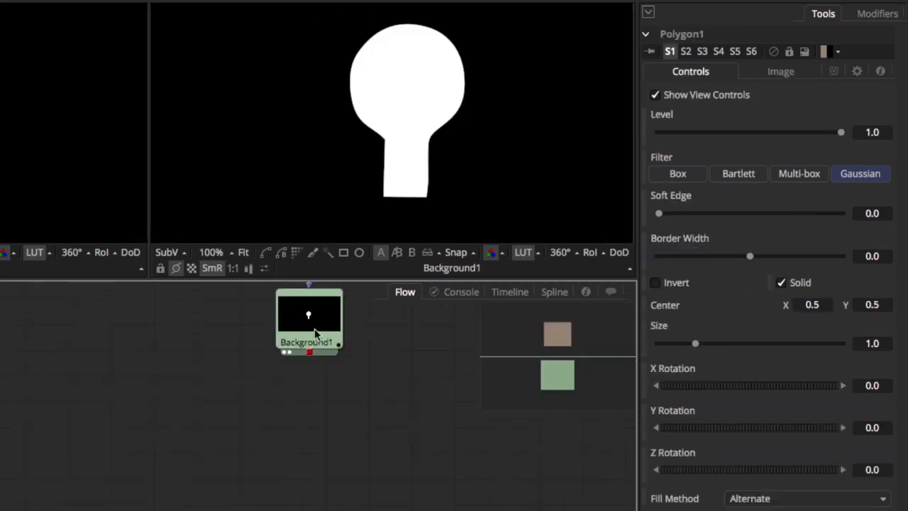
Search the available tools for "invert" with Background1 selected, and clear the search.
click(315, 336)
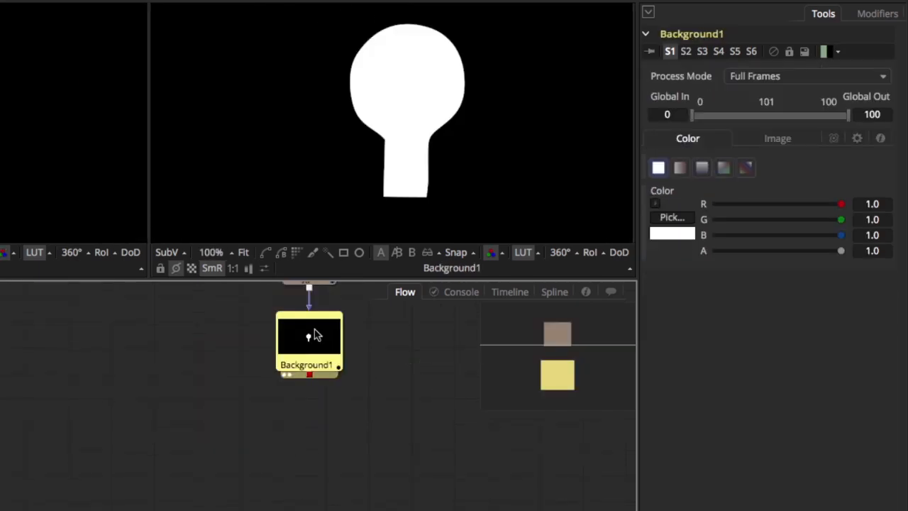
key(ctrl+space)
text(bac)
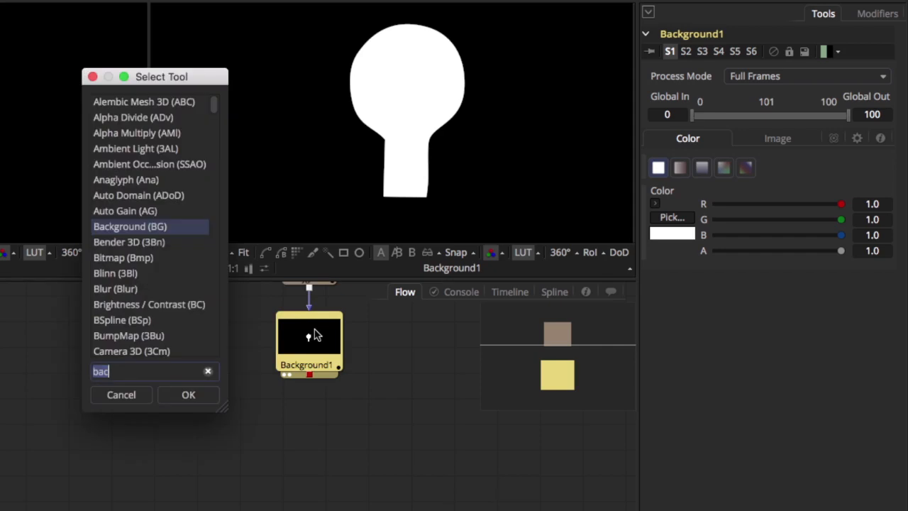
text(inve)
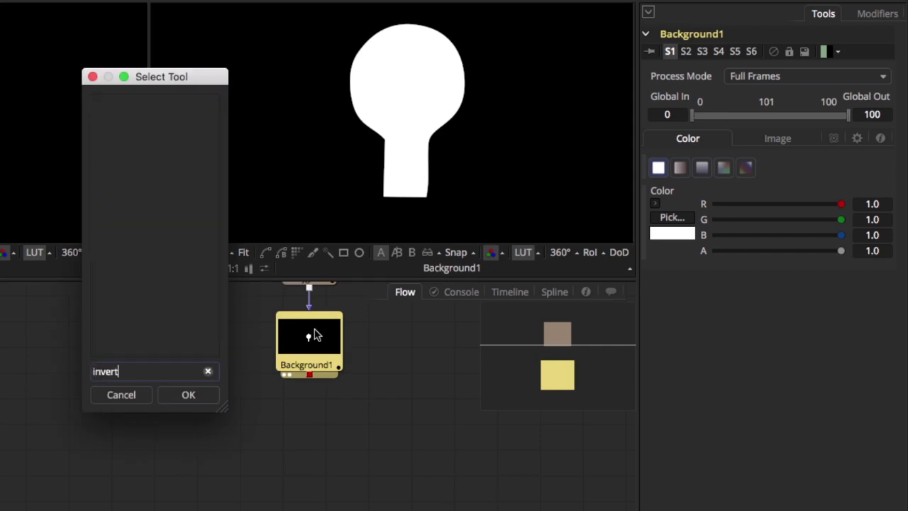
text(rt)
key(BackSpace)
key(BackSpace)
key(BackSpace)
key(BackSpace)
key(BackSpace)
key(BackSpace)
Add a Channel Booleans (Bol) tool after Background1 and set its operation to Negative.
text(chann)
key(Down)
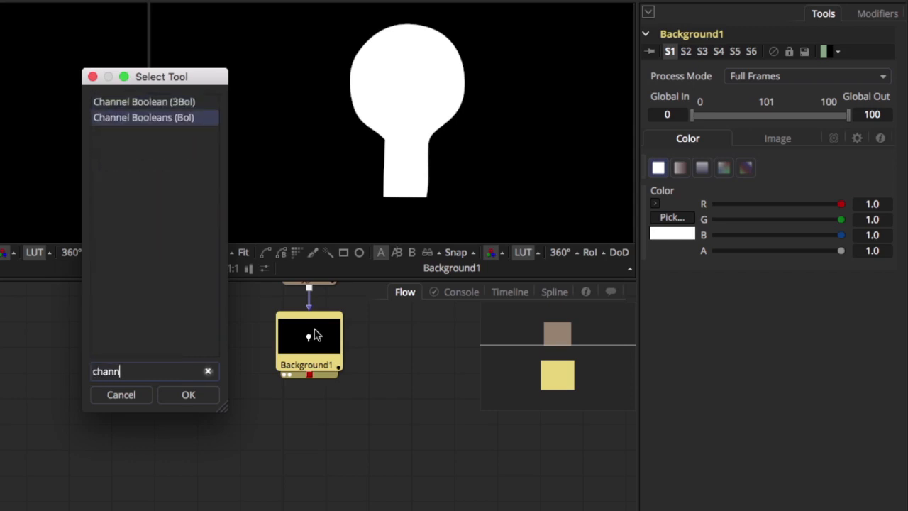
key(Return)
click(783, 98)
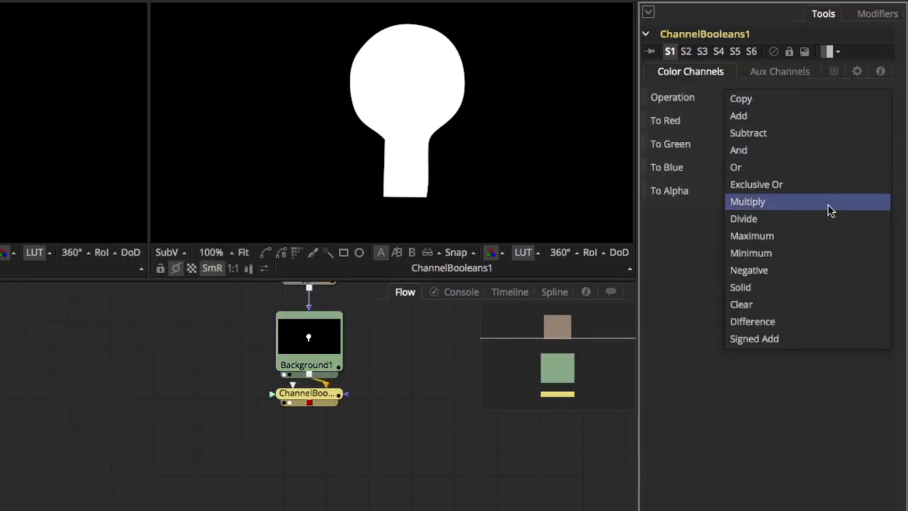
click(816, 270)
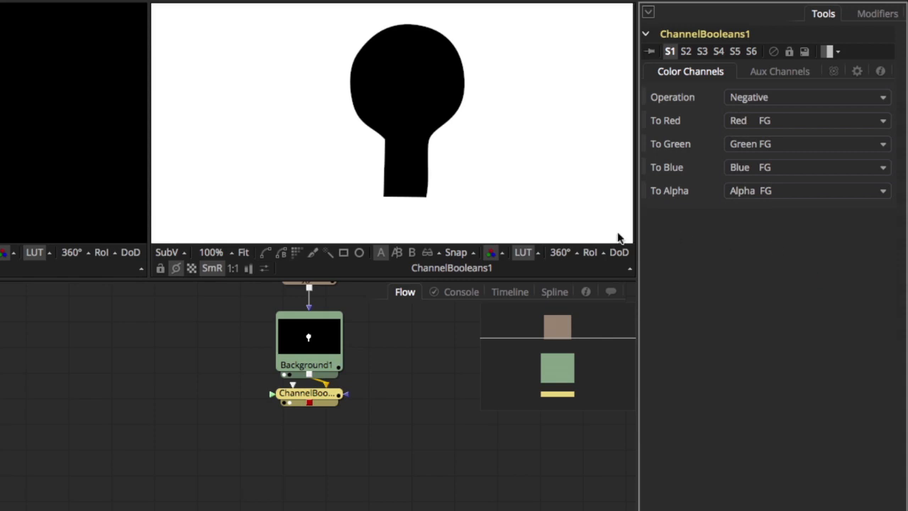
Save ChannelBooleans1's settings to a settings file named Invert.
right_click(318, 395)
mouse_move(348, 398)
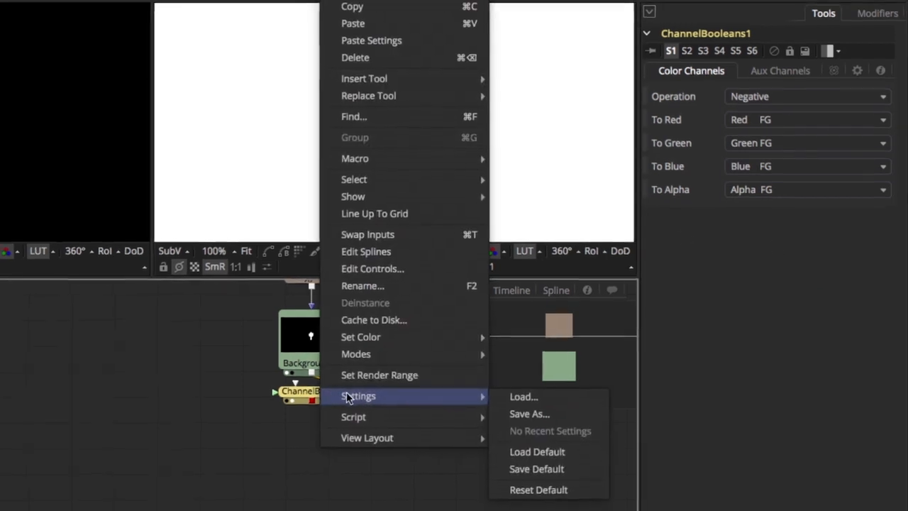
click(529, 413)
text(Inv)
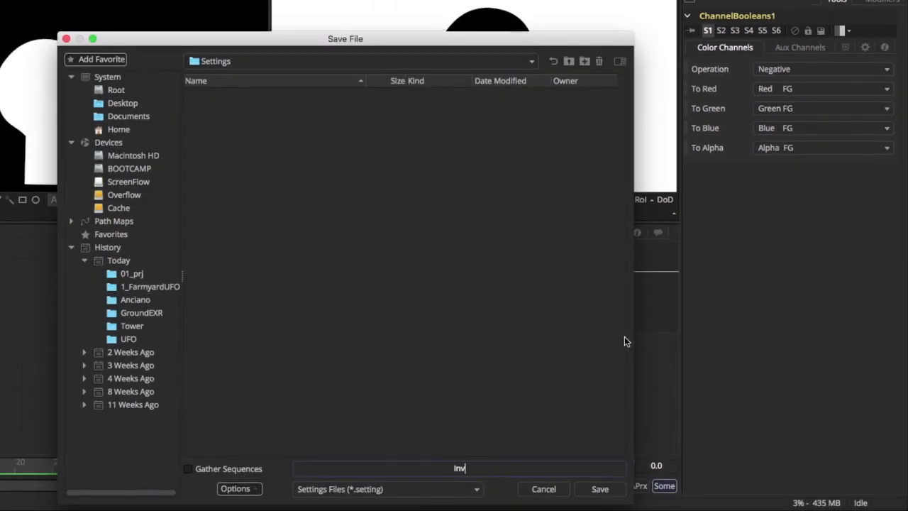
text(ert)
key(Return)
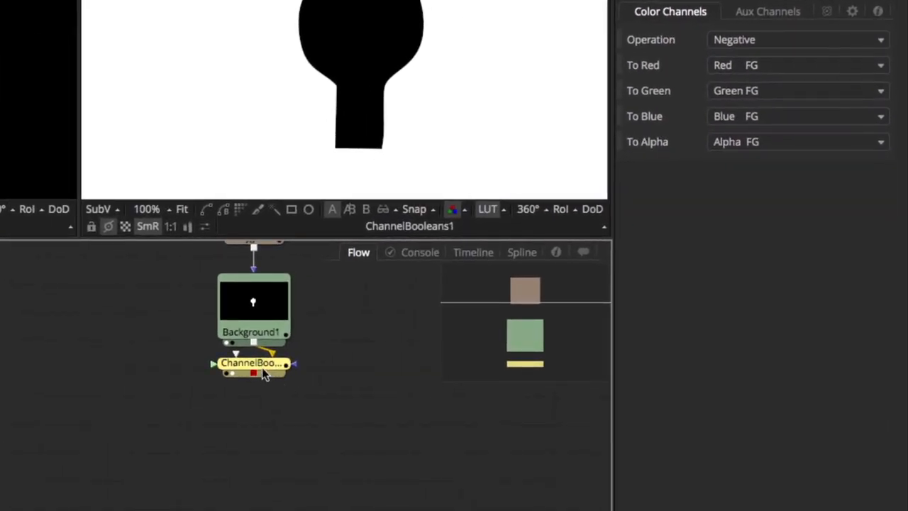
Open the settings load dialog for ChannelBooleans1 and look at the saved Invert.setting file.
right_click(261, 371)
mouse_move(305, 368)
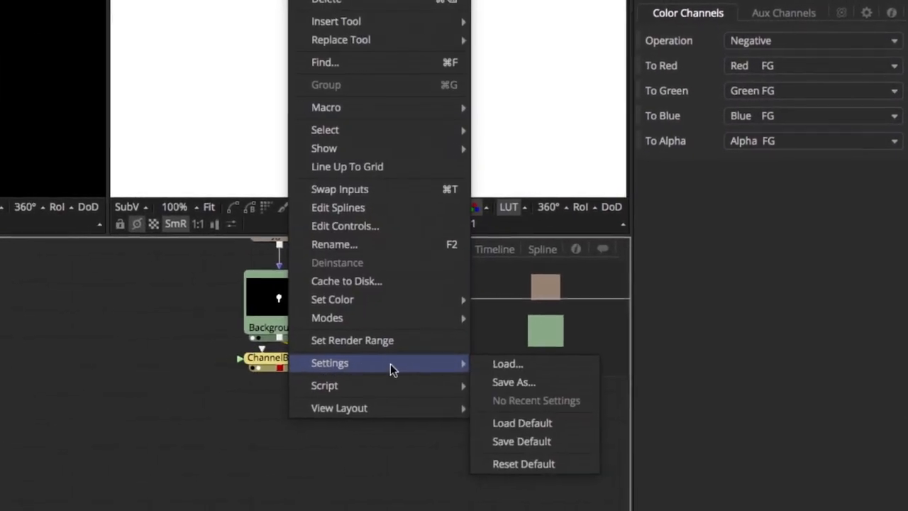
click(488, 367)
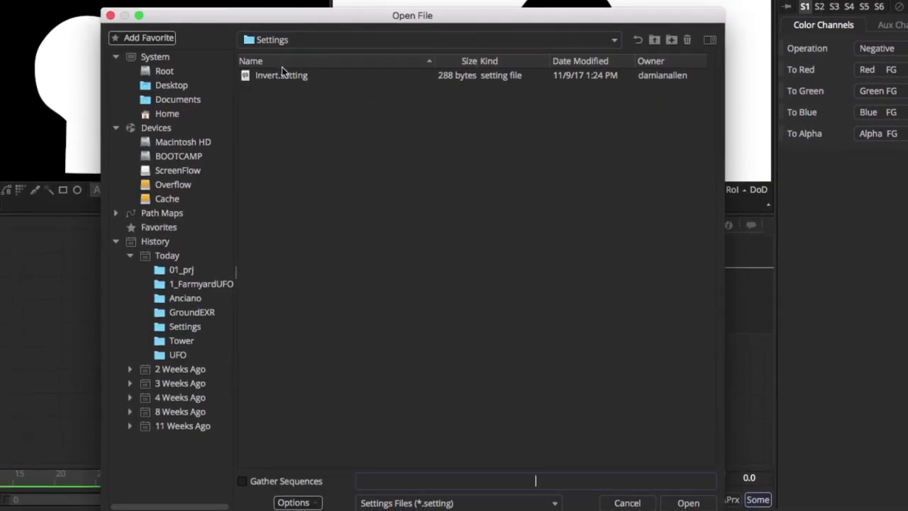
click(291, 119)
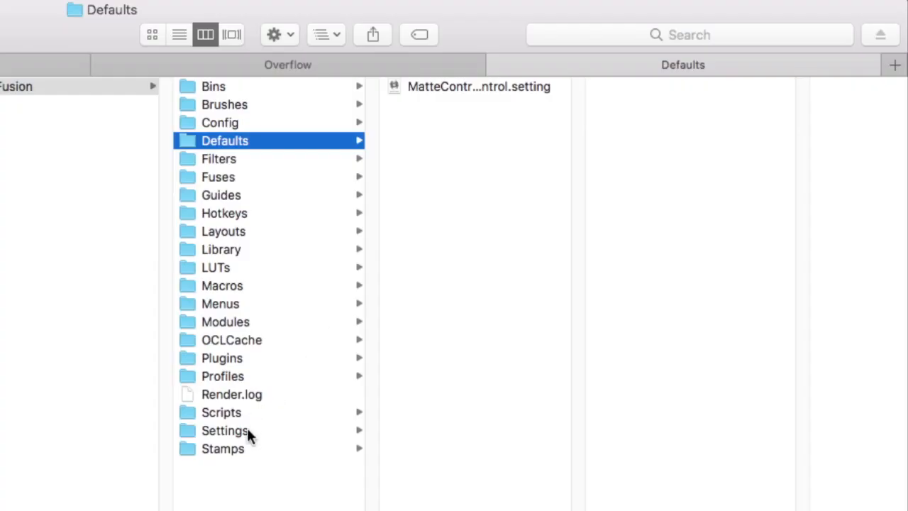
Move Invert.setting from the Settings folder to the Macros folder in Finder, and add it after Background1 in Fusion by searching "inv".
click(248, 432)
drag(441, 85, 223, 287)
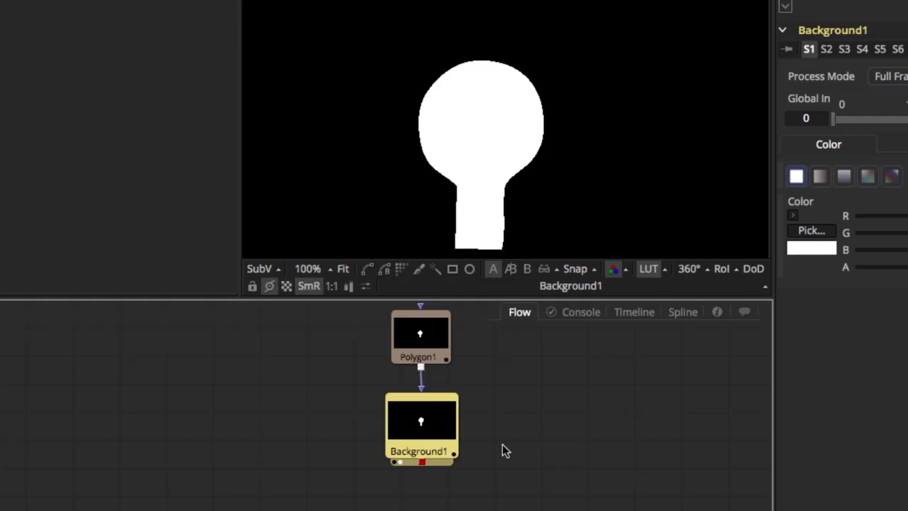
key(shift+space)
text(inv)
key(Return)
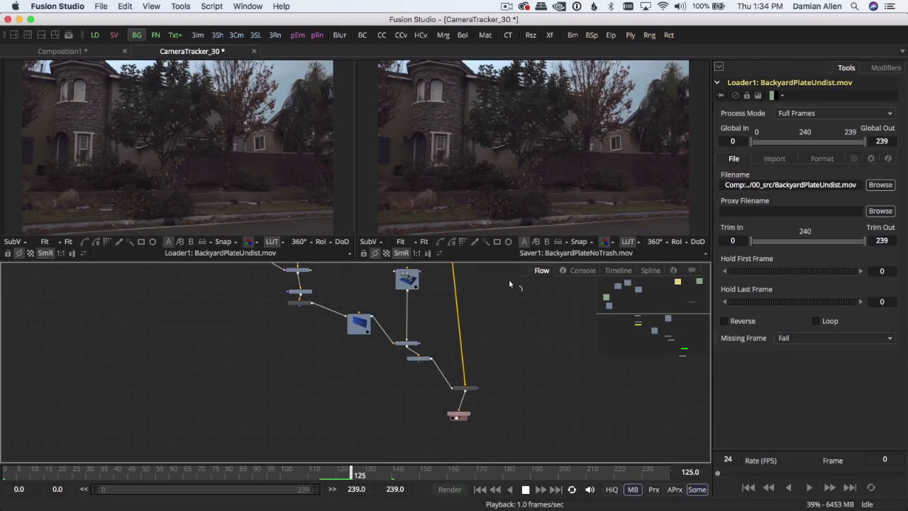
Stop the CameraTracker_30 playback and start a full-size render with the Final configuration for frames 0..239.
key(space)
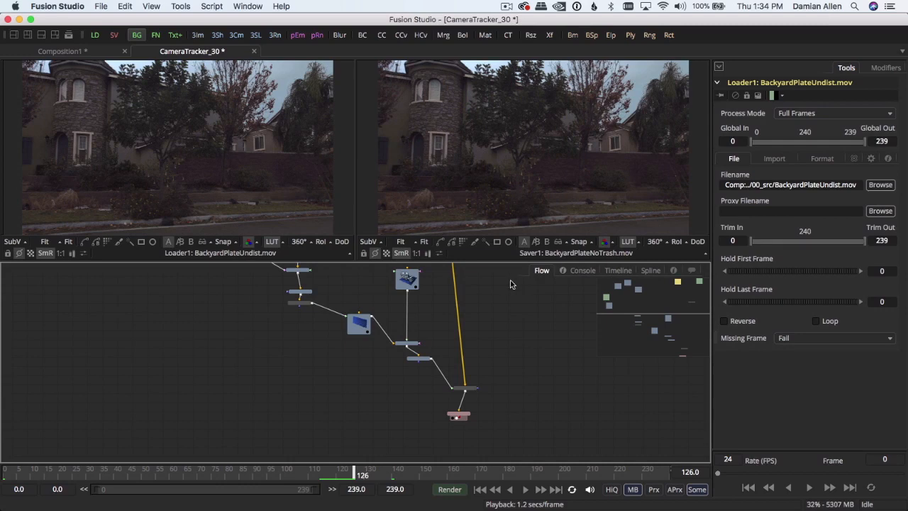
click(453, 489)
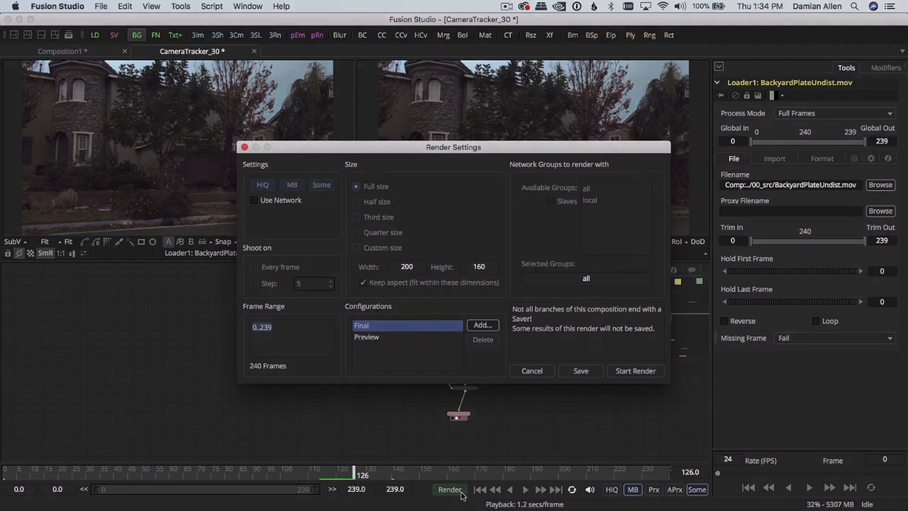
click(650, 376)
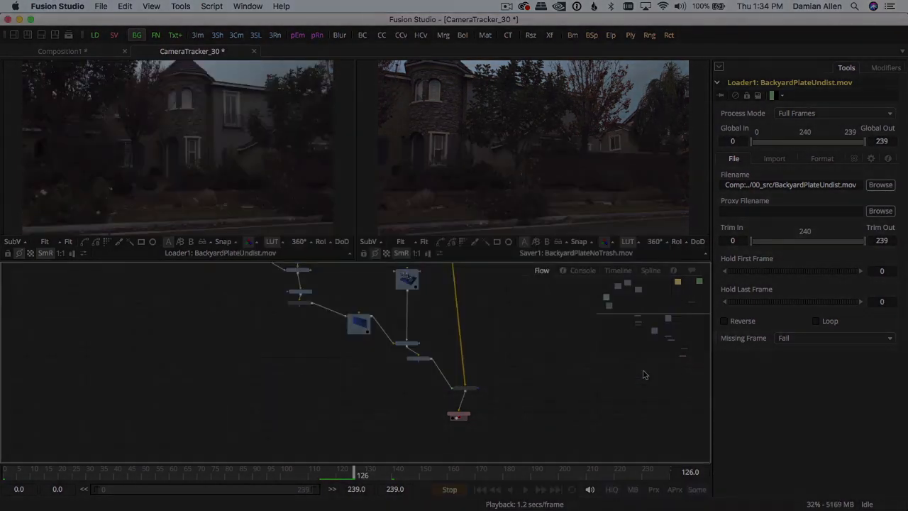